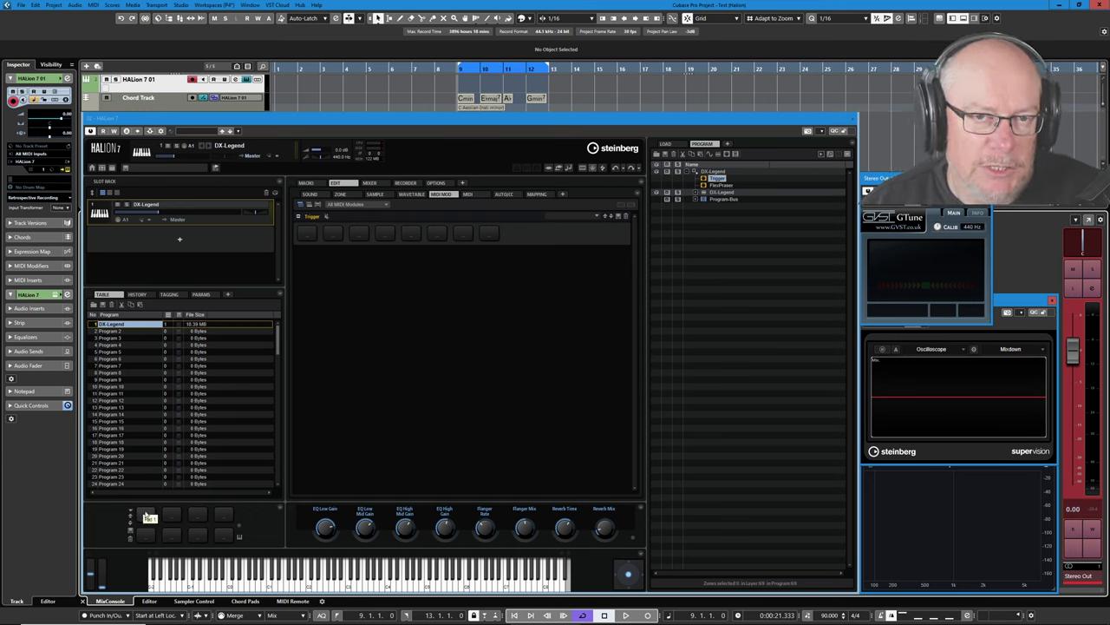
Snapshot the held chord onto Pad 1 and play the pad to audition it.
right_click(148, 516)
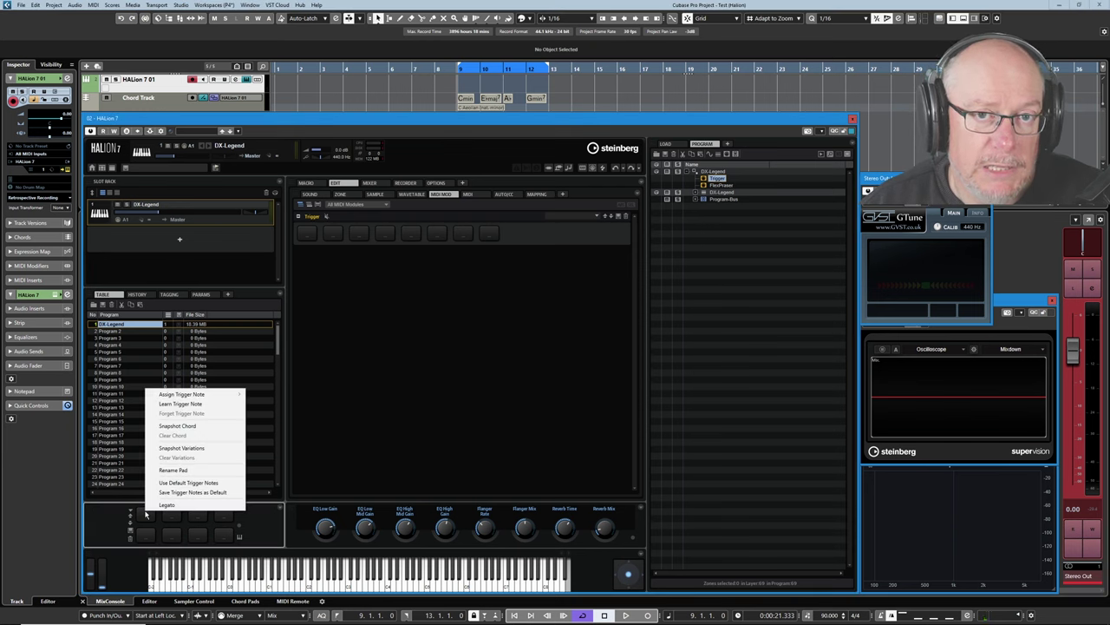
click(179, 425)
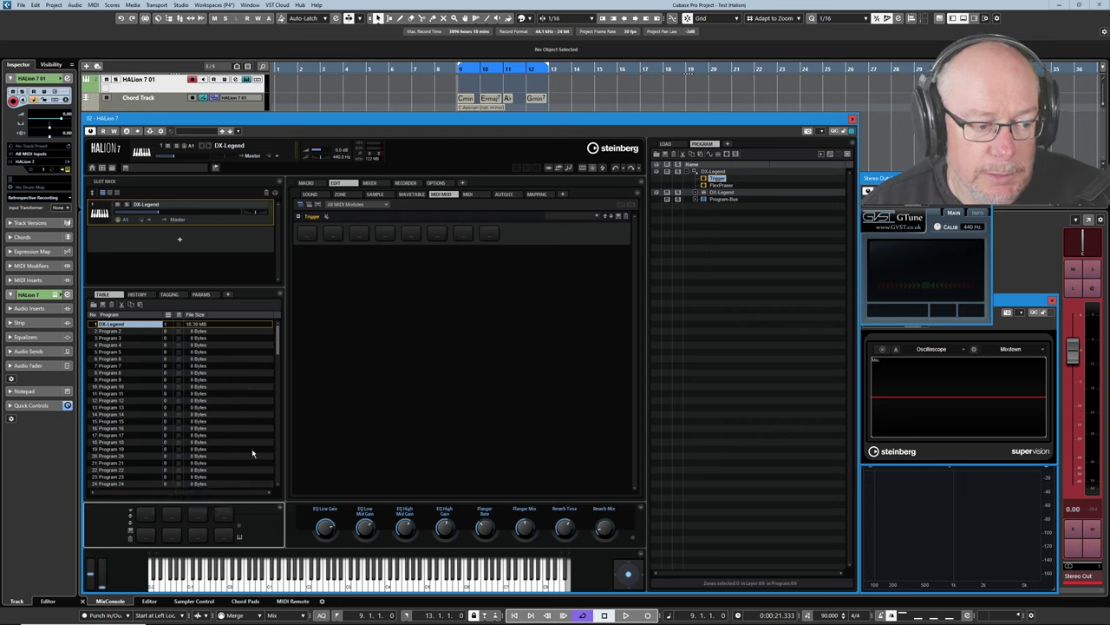
click(150, 519)
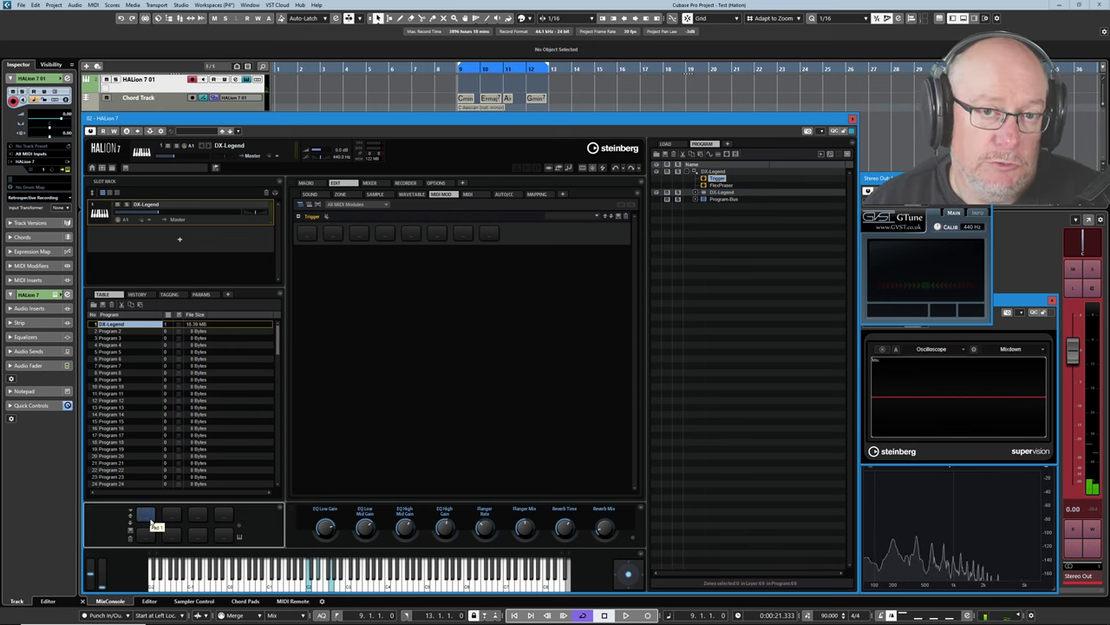
click(148, 516)
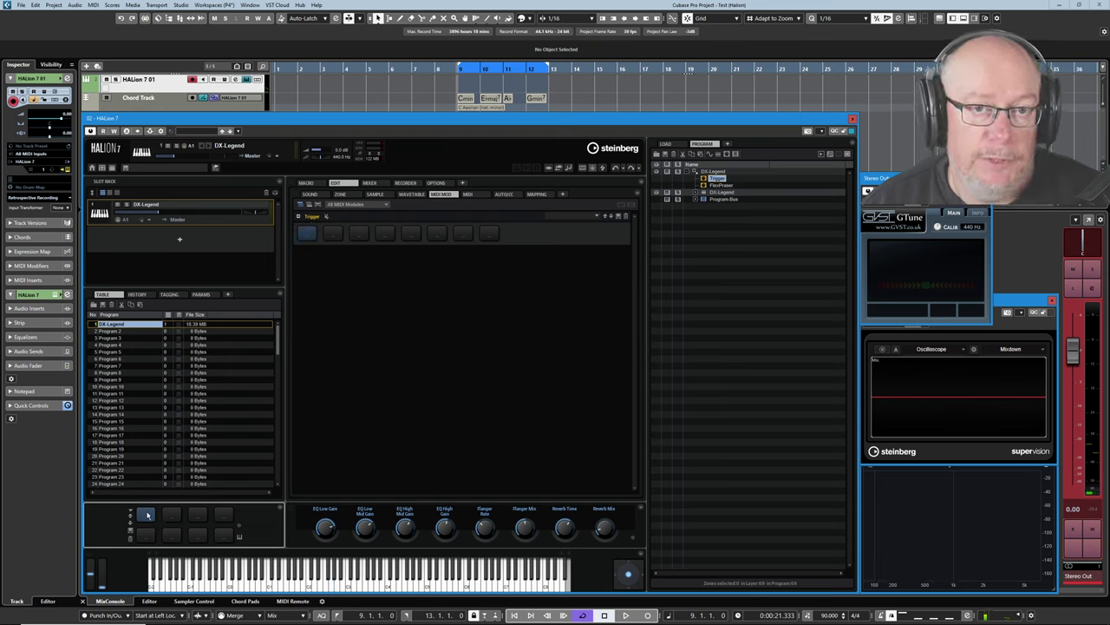
click(147, 515)
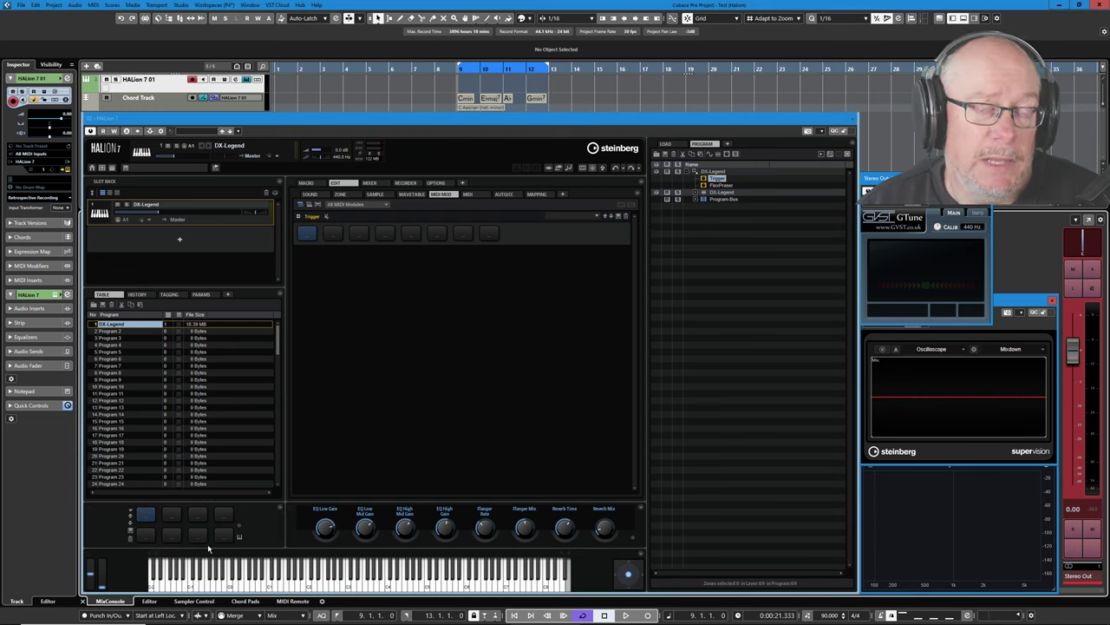
Select Pad 1 again and pick a command from its options menu.
click(145, 517)
right_click(144, 519)
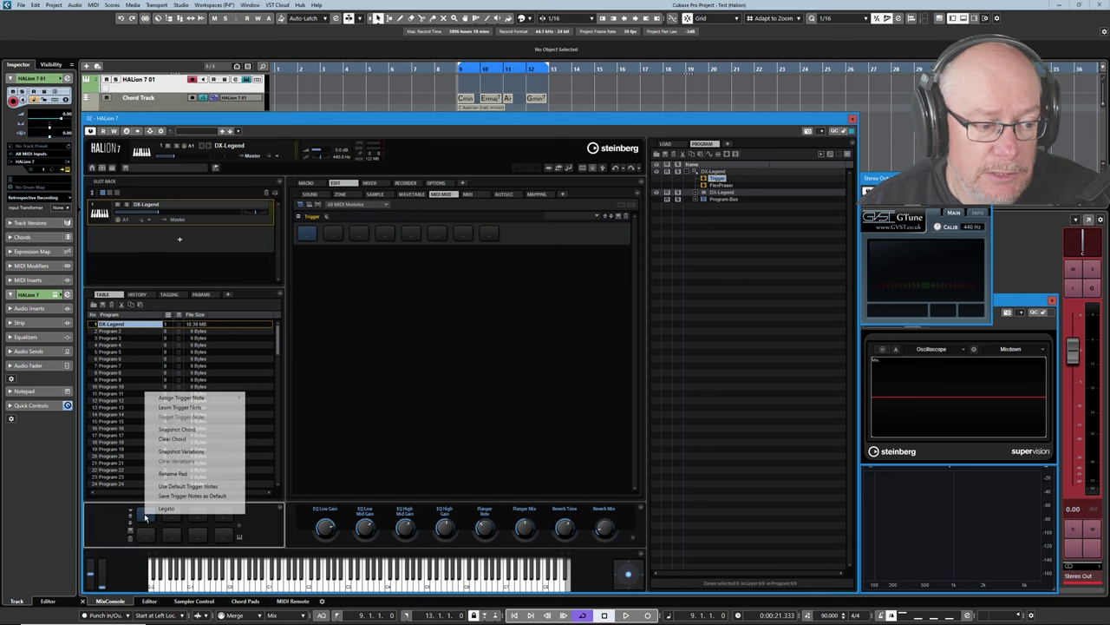
click(179, 478)
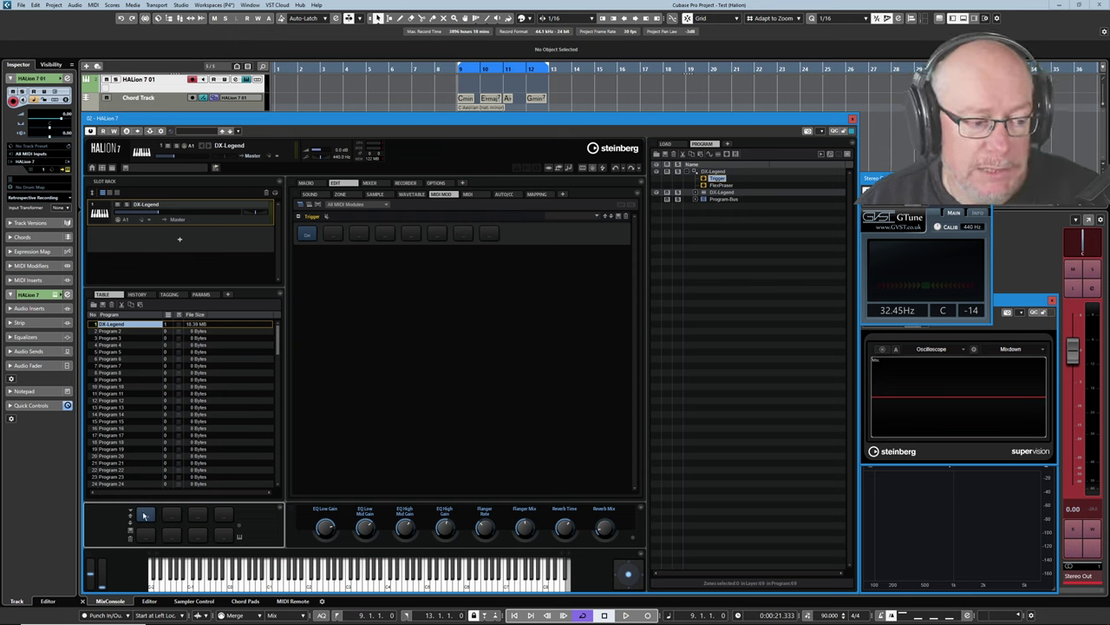
Make Pad 1 learn C0 as its trigger note and test that it plays the C minor chord.
right_click(147, 519)
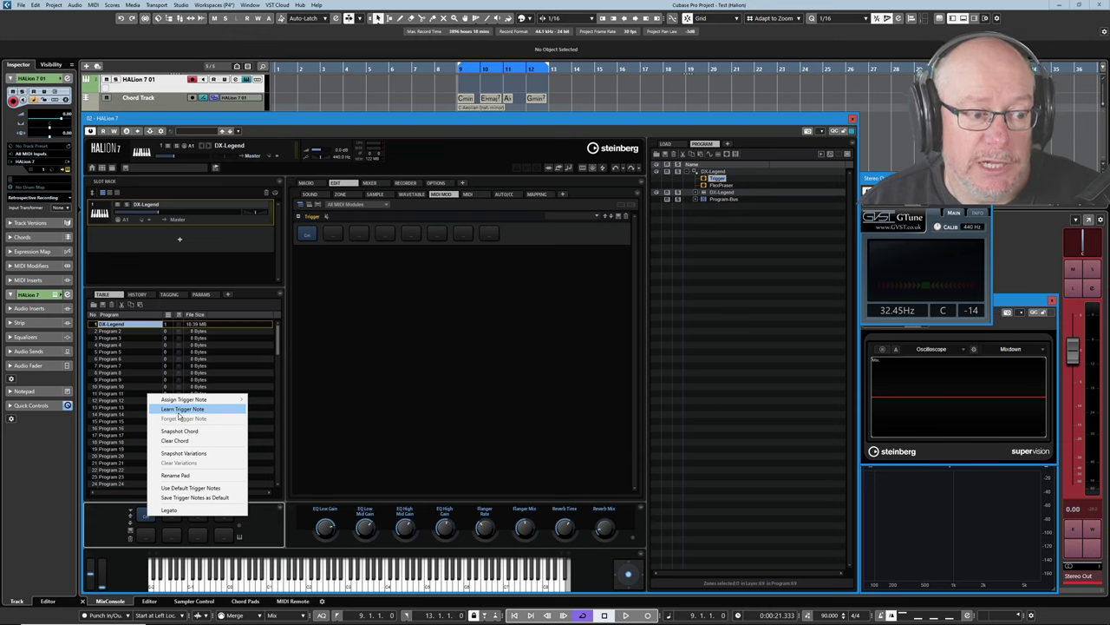
click(179, 411)
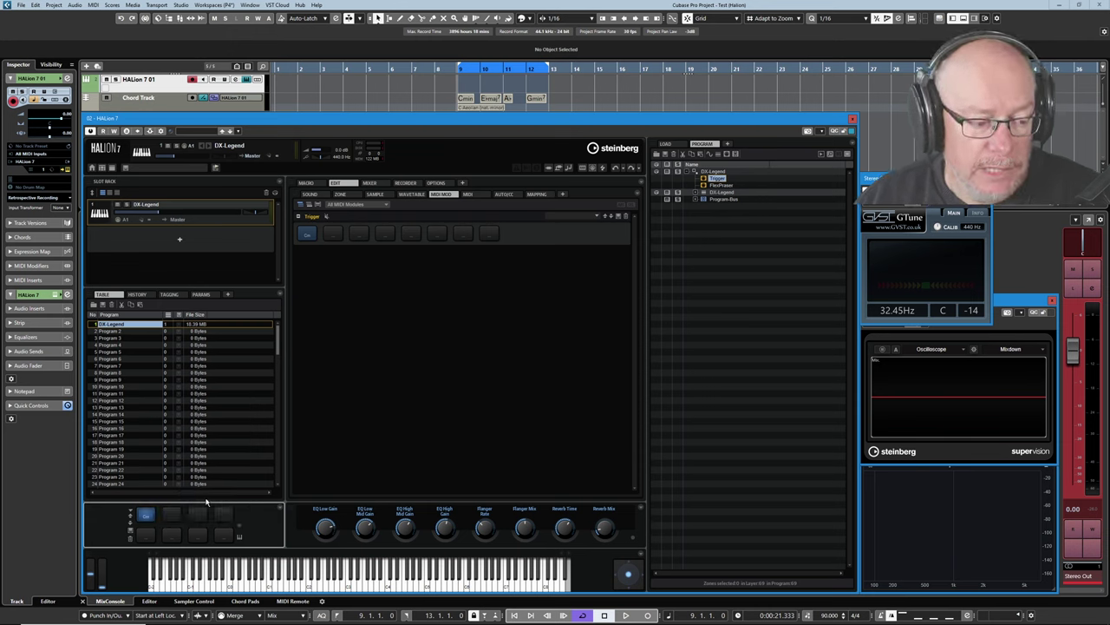
click(230, 586)
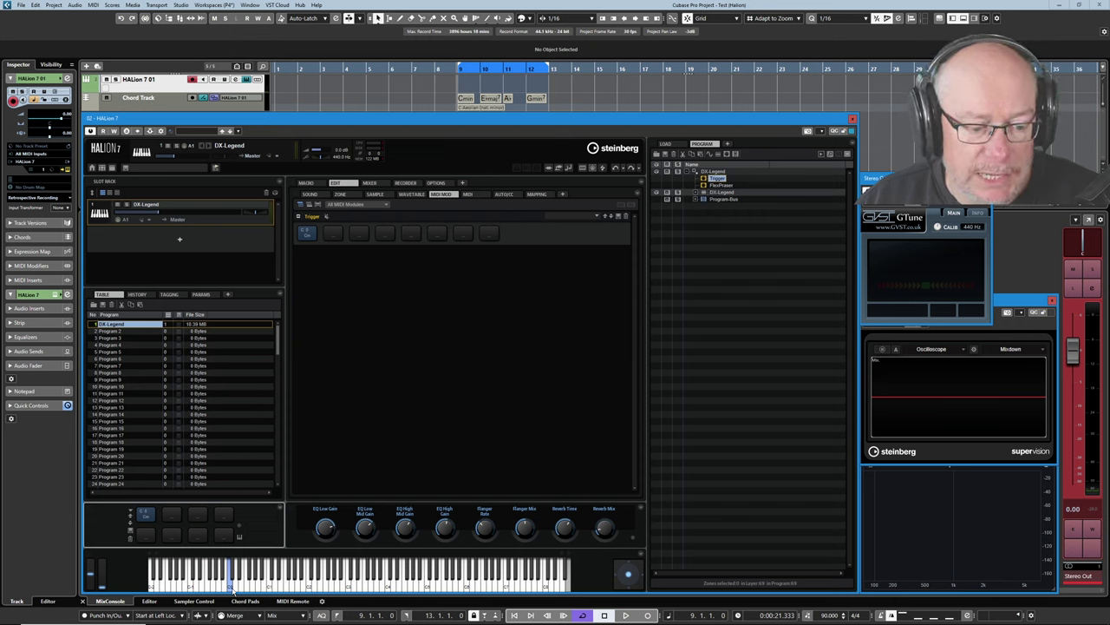
click(233, 586)
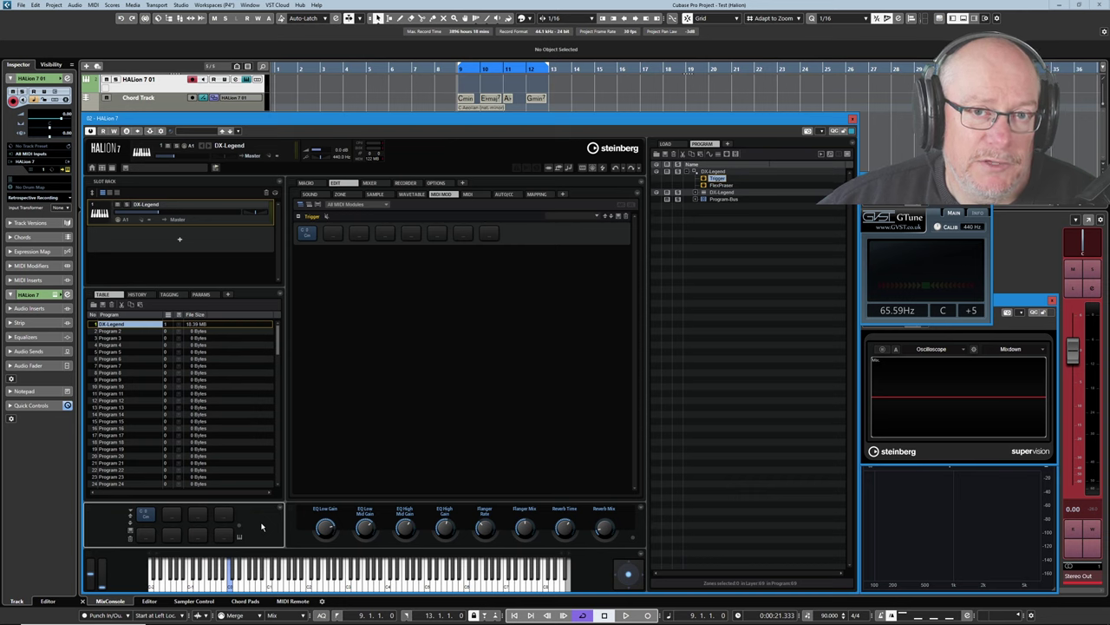
Snapshot the next held triad onto Pad 2 and switch the pads to consecutive default trigger notes.
right_click(170, 515)
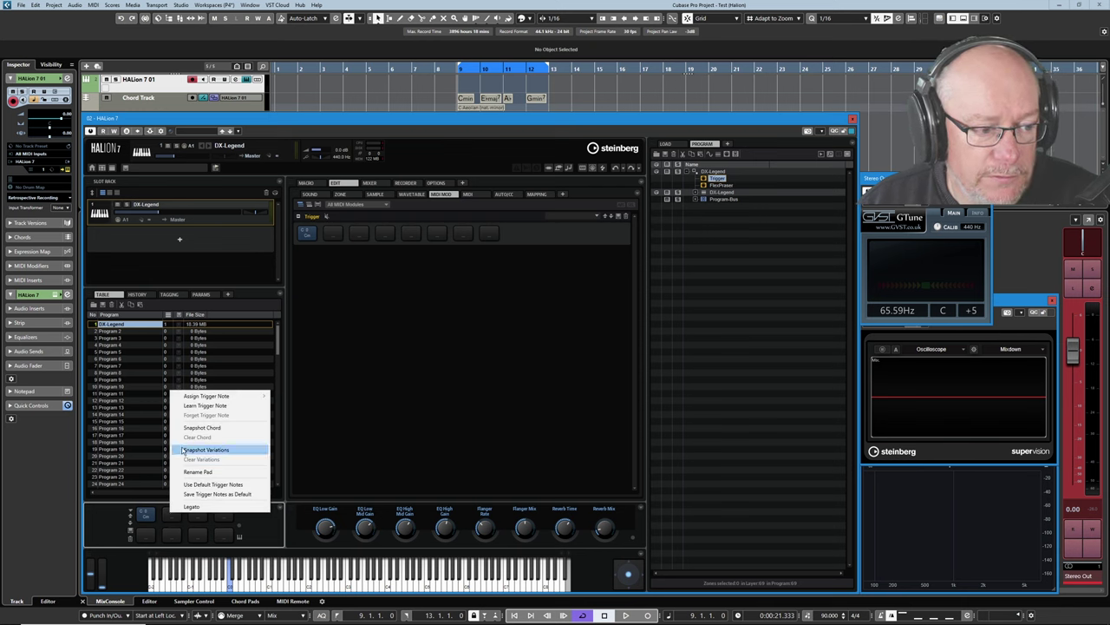
click(225, 428)
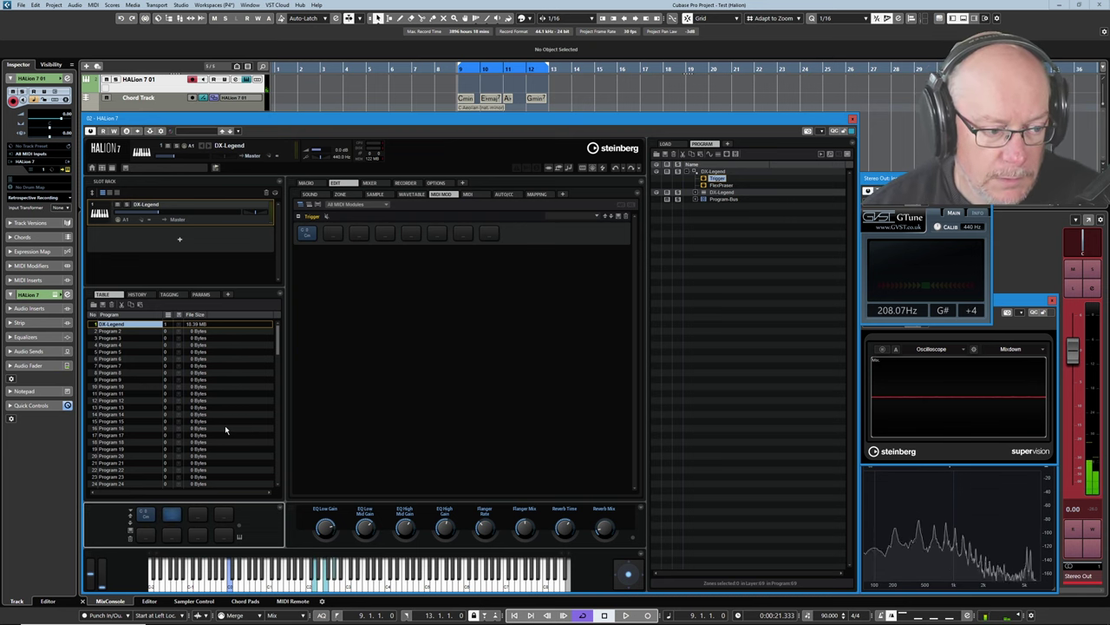
right_click(172, 514)
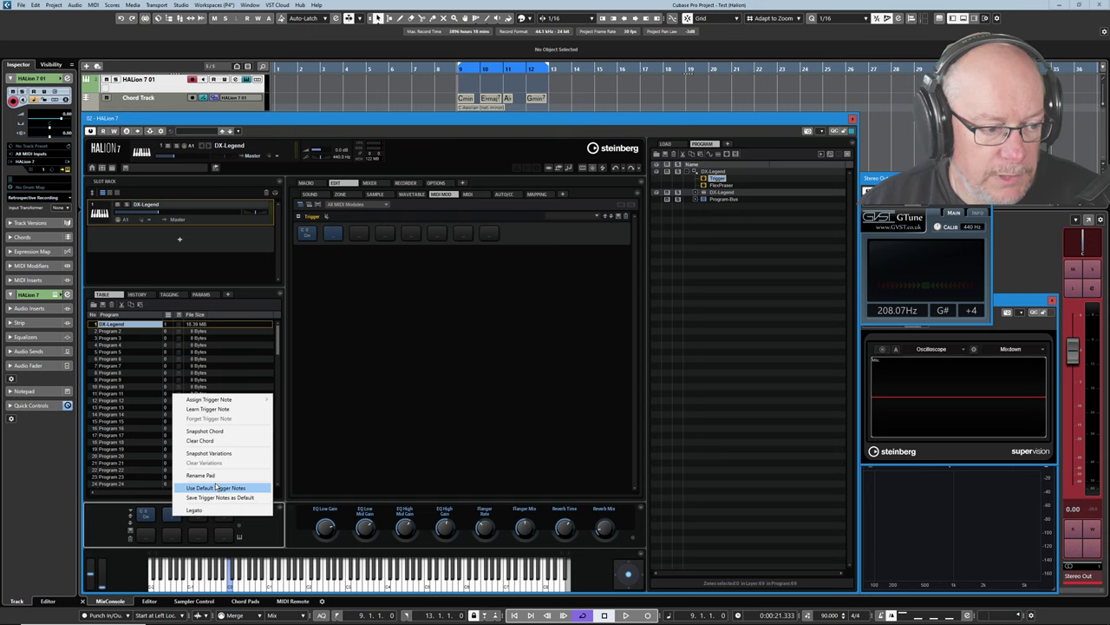
click(215, 487)
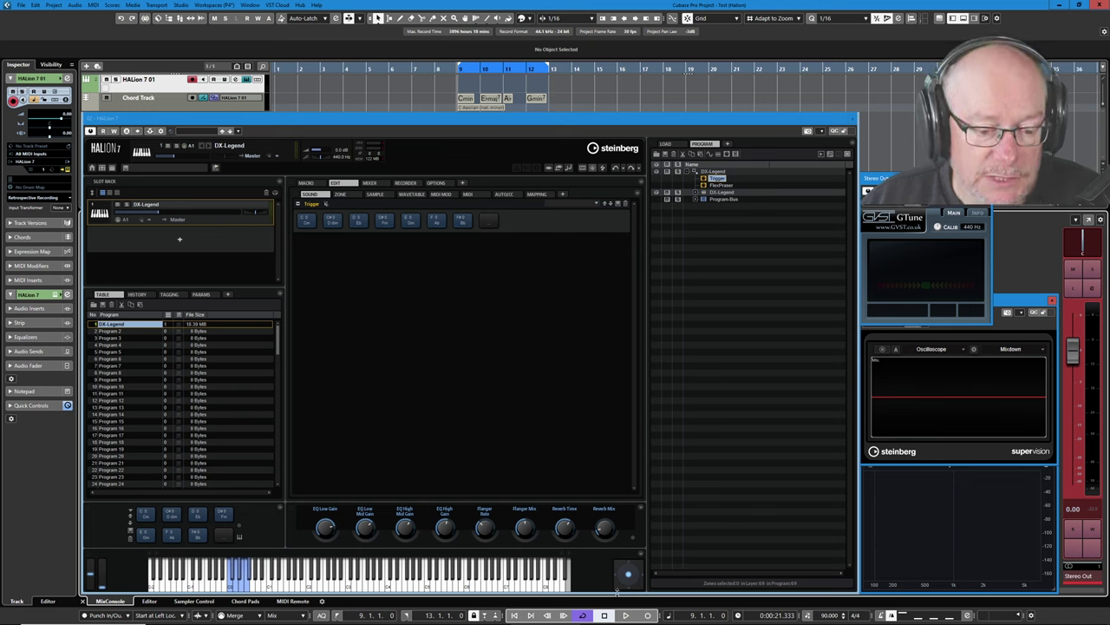
Play the Cubase chord progression through and stop playback.
key(space)
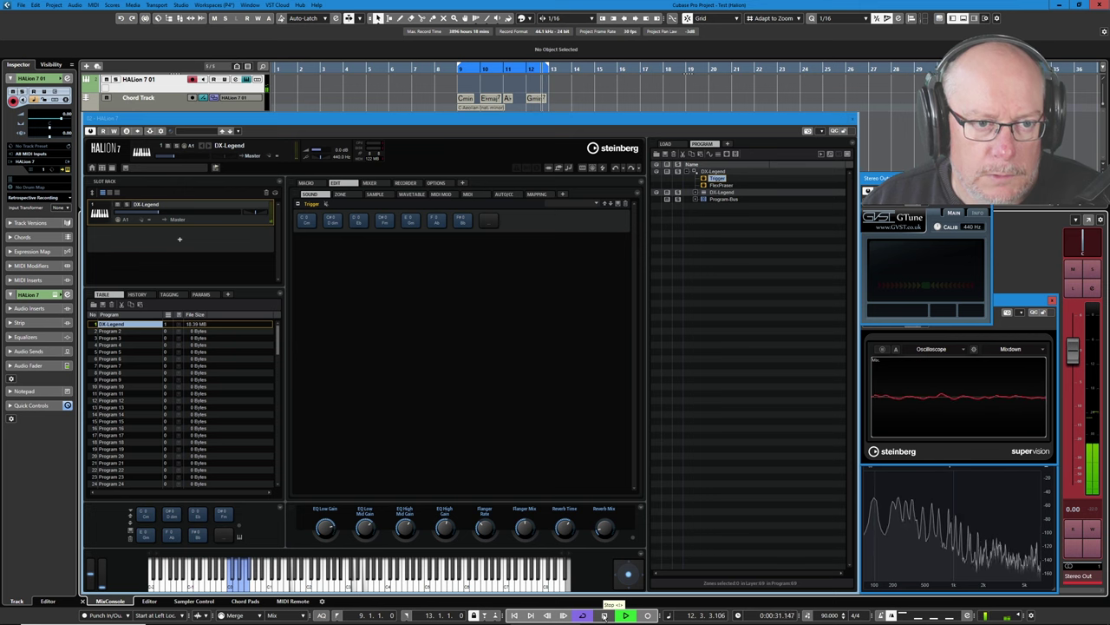
click(605, 615)
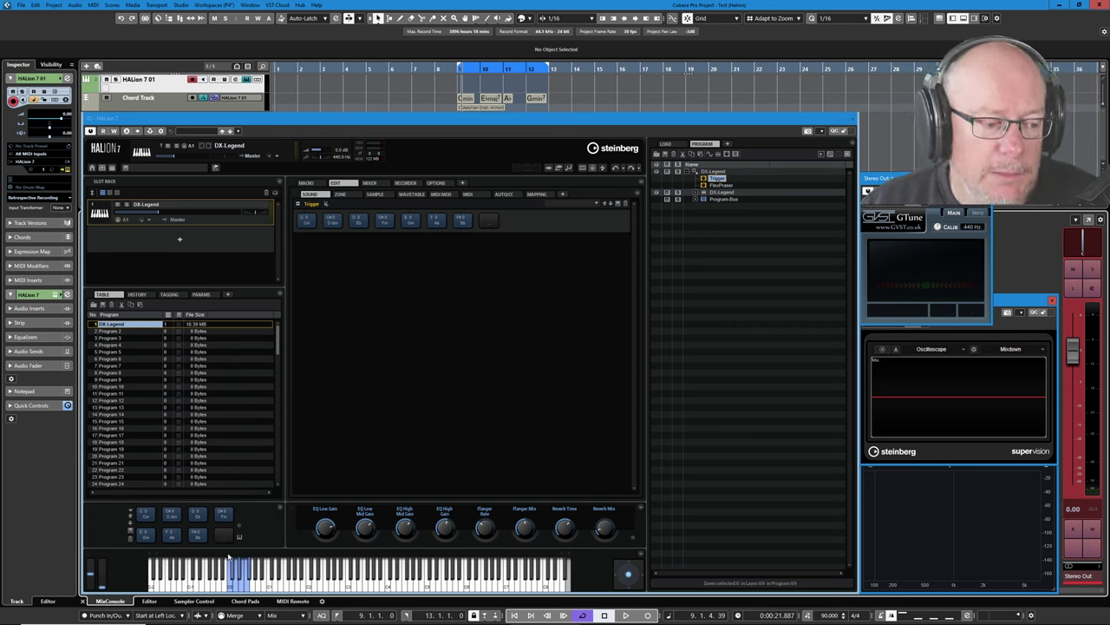
Capture the chord track's Ebmaj7 onto the empty eighth pad and play it to check.
click(490, 99)
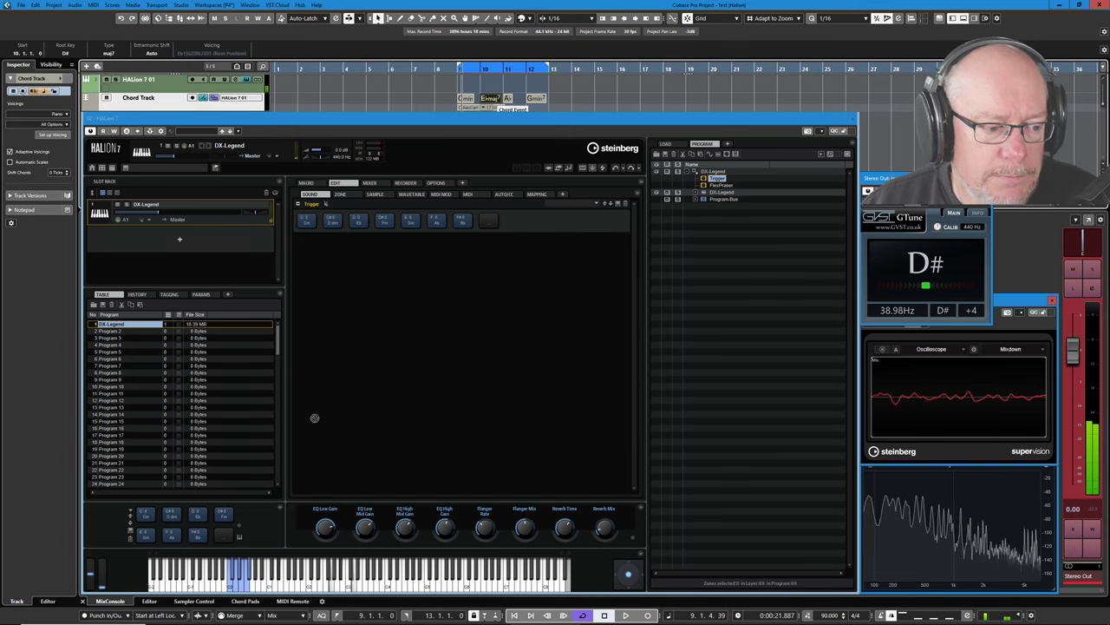
click(228, 540)
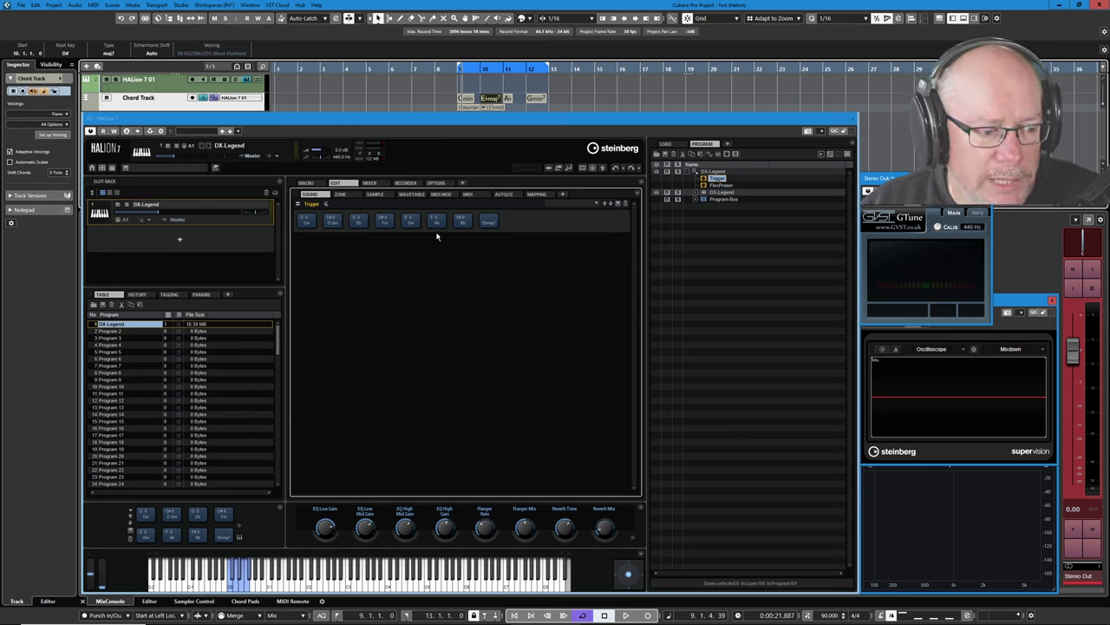
click(224, 535)
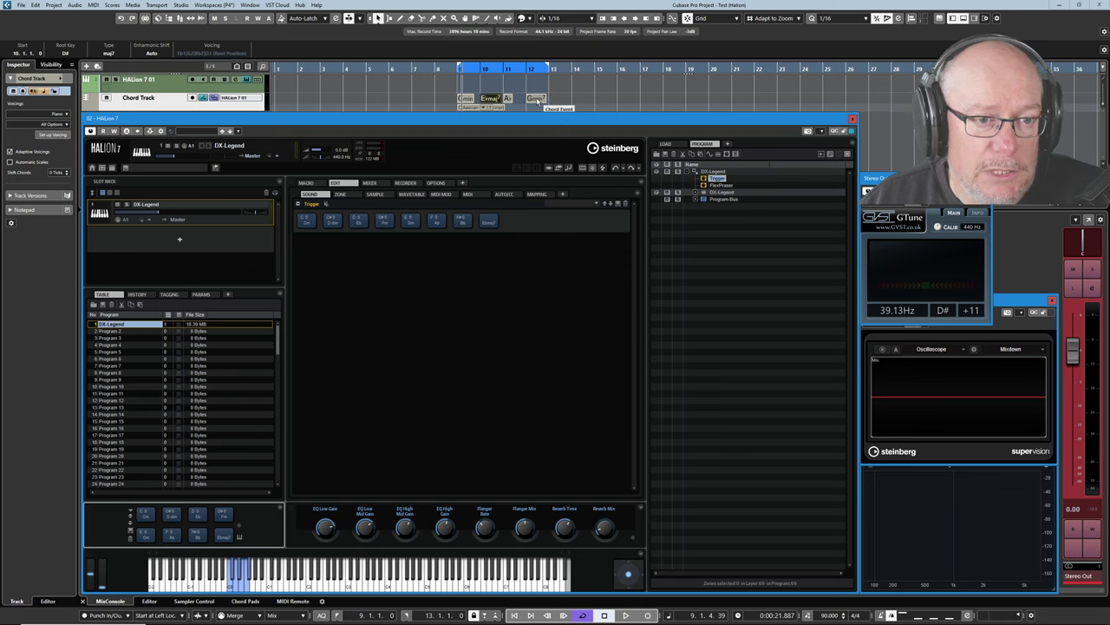
Replace the fifth pad's plain Gm triad with Gmin7 from the chord track.
click(538, 99)
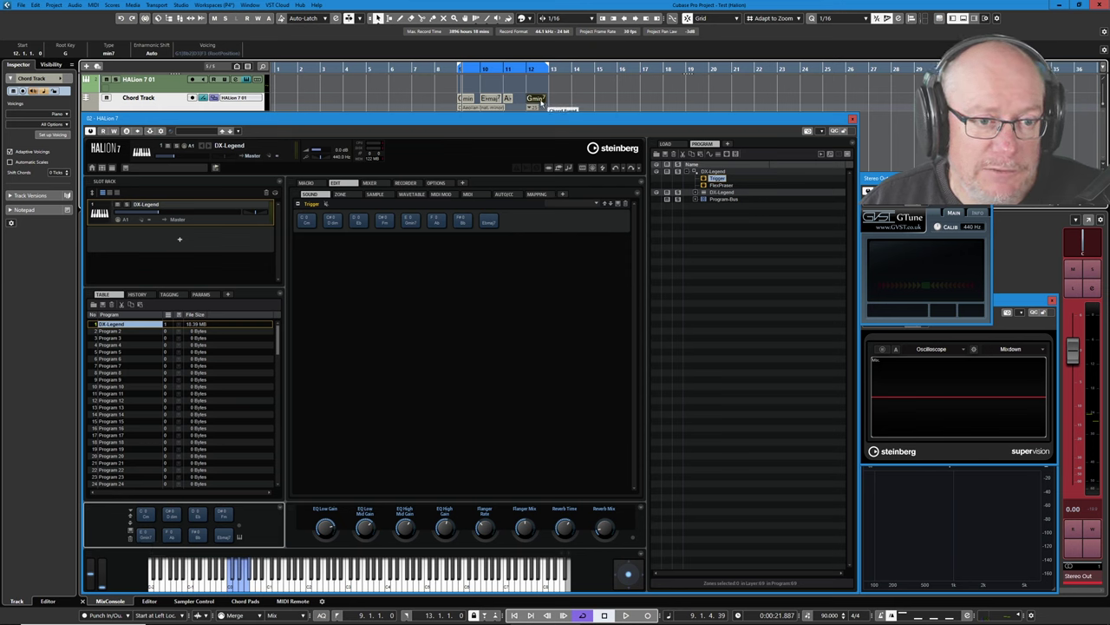
click(148, 536)
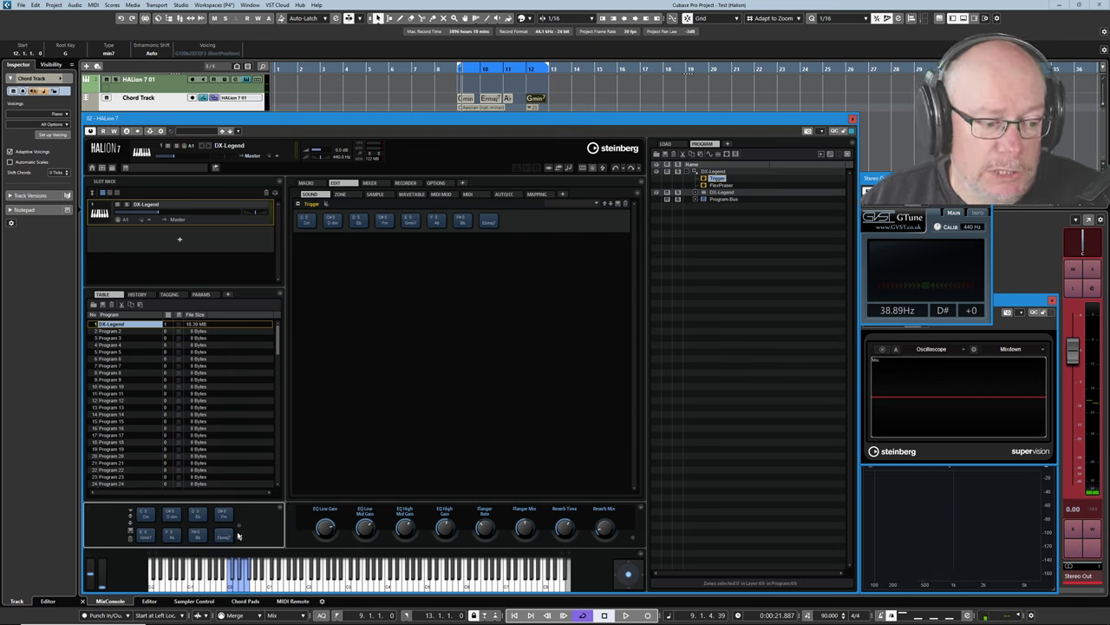
Assign G 0 as the Ebmaj7 pad's trigger note, test it, and save the trigger notes as default.
right_click(224, 535)
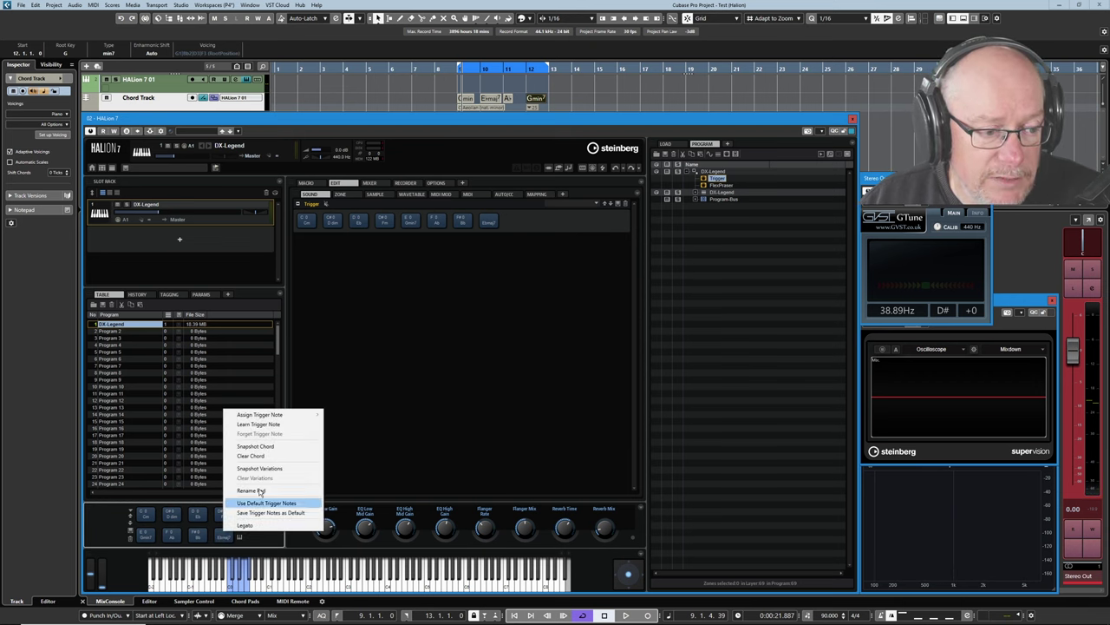
click(260, 425)
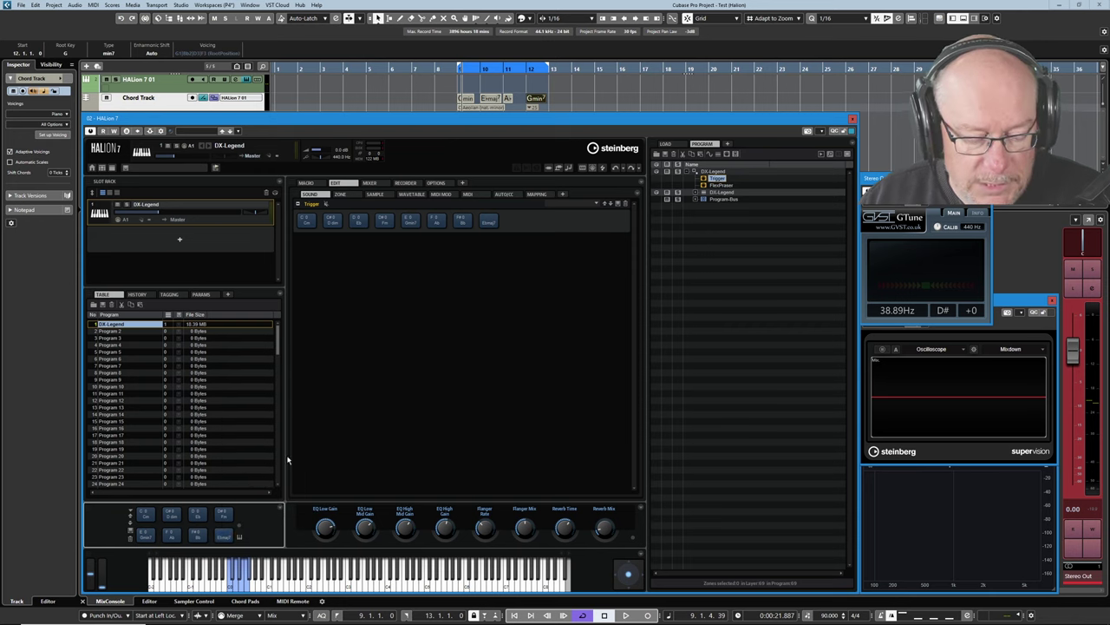
click(173, 81)
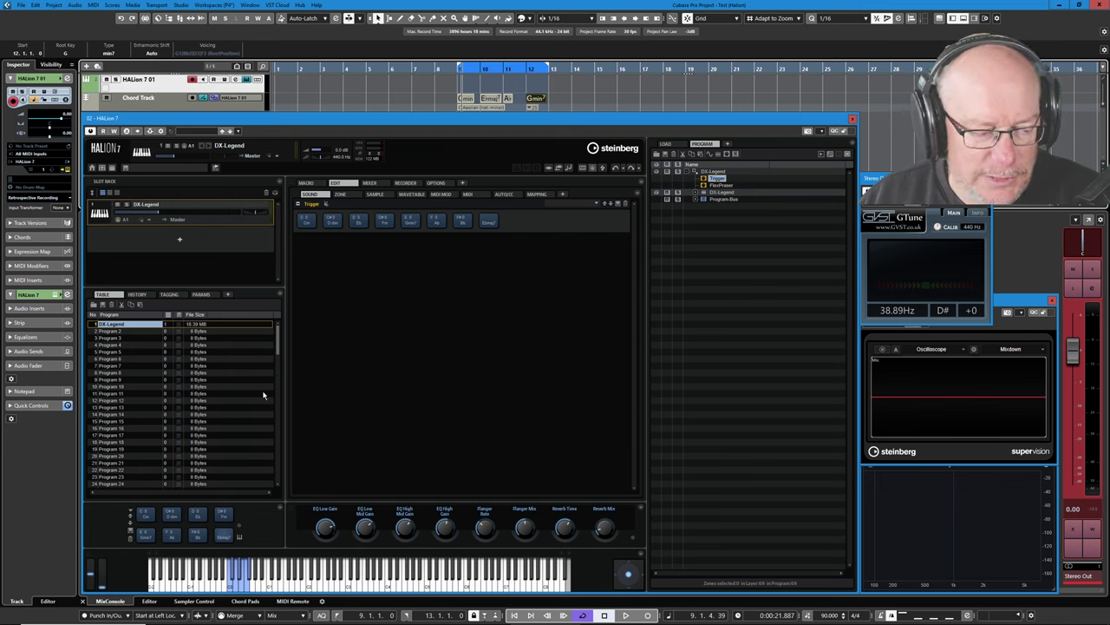
click(223, 532)
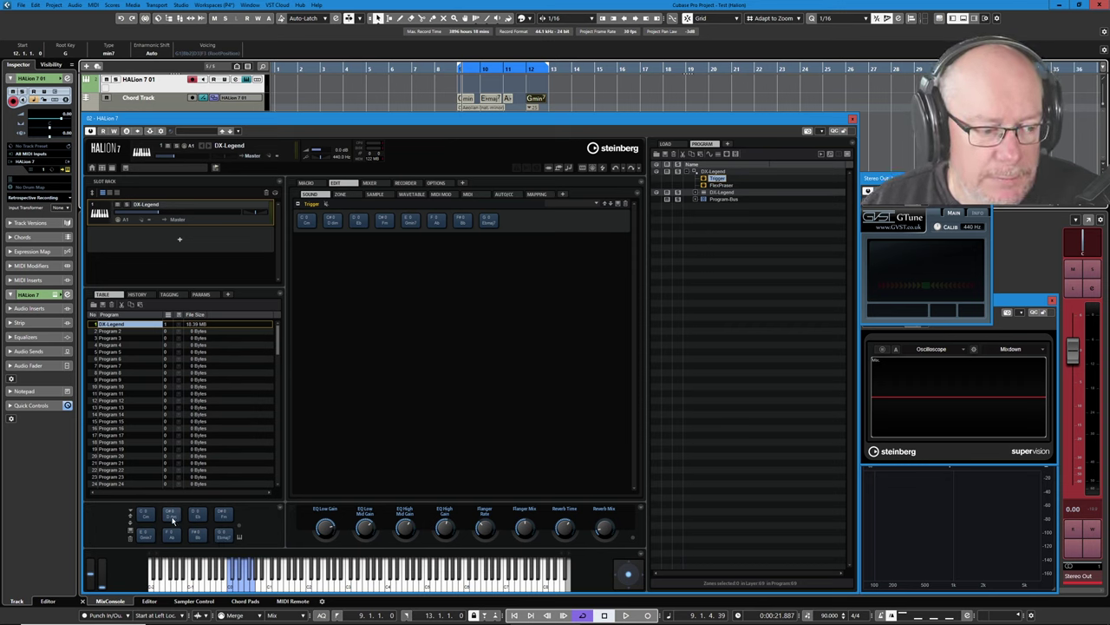
right_click(185, 514)
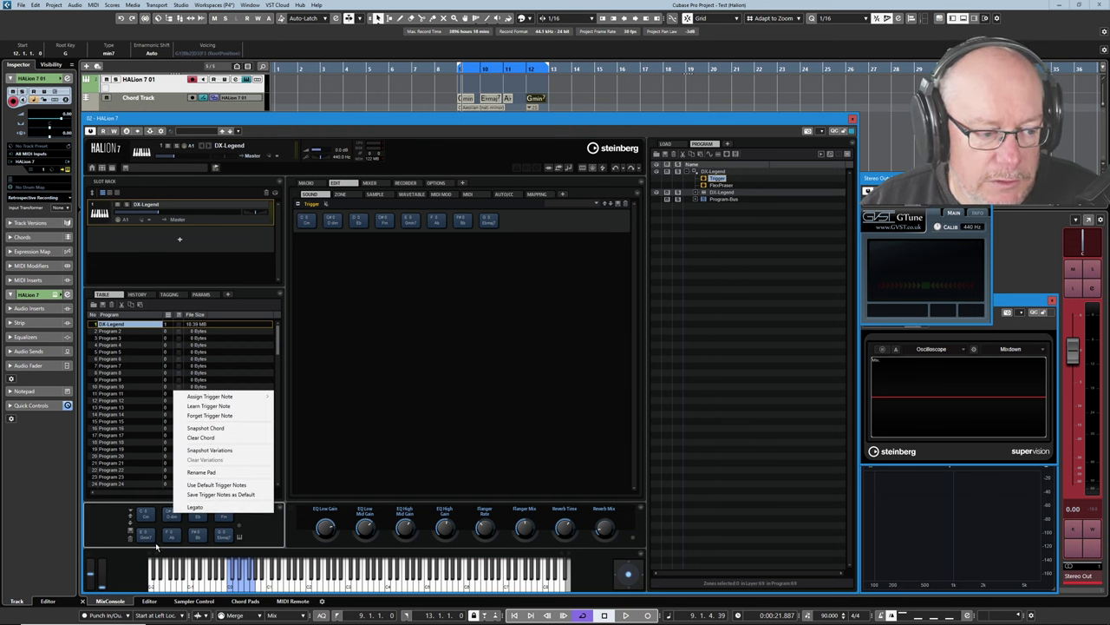
click(223, 494)
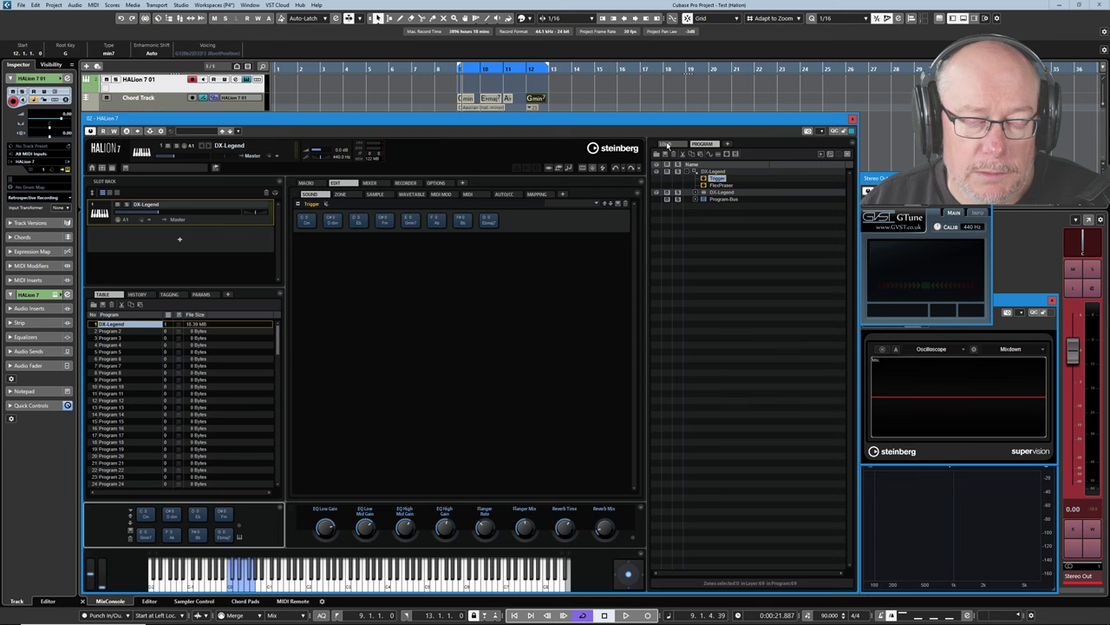
Search MediaBay for 'flexph', drop the Keyboard filter, and load FlexPhrased Mini Arp.
click(666, 144)
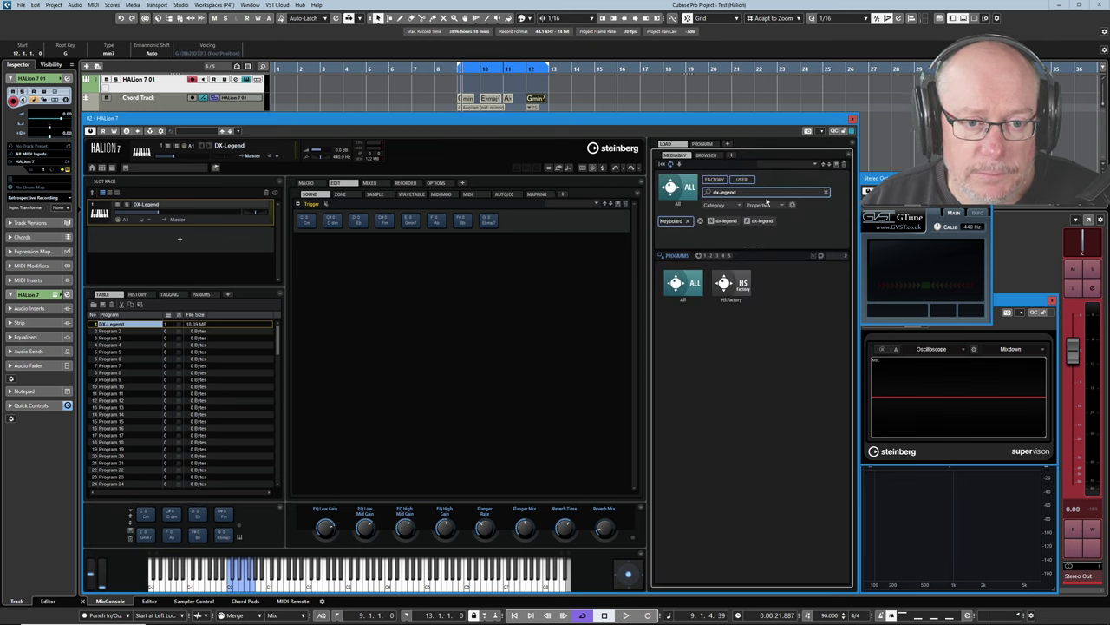
click(740, 192)
text(flexph)
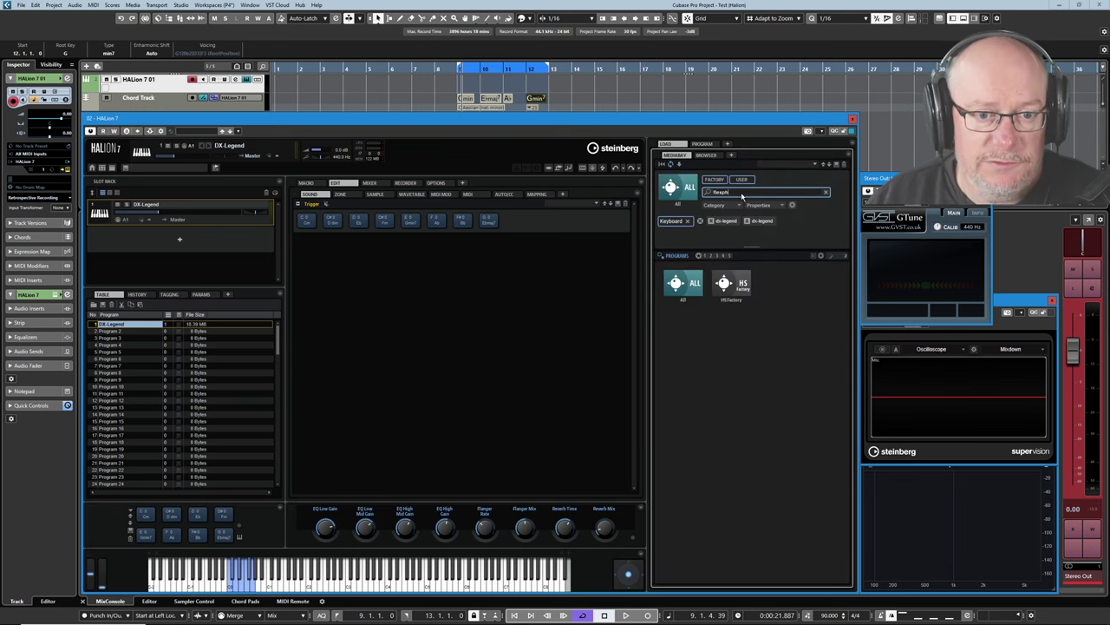
click(688, 221)
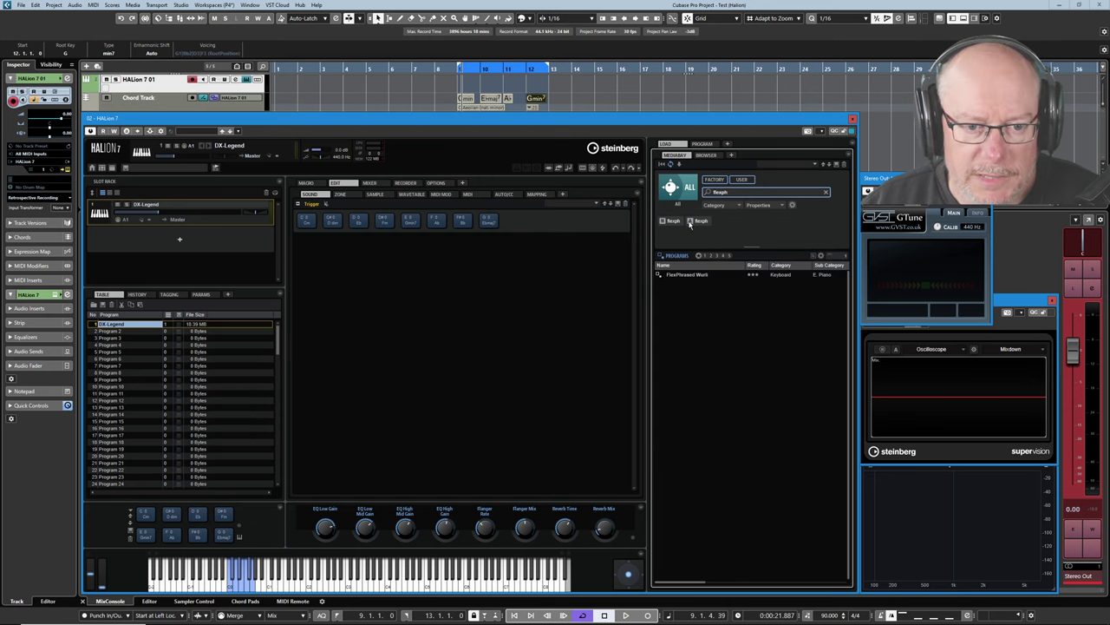
scroll(668, 364, down, 5)
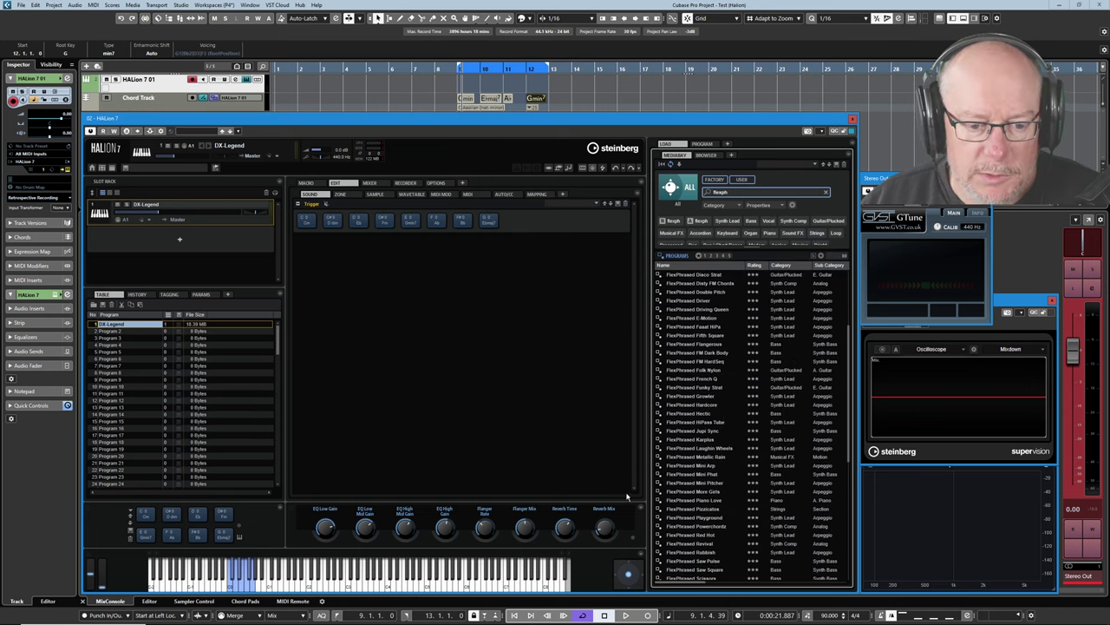
double_click(699, 469)
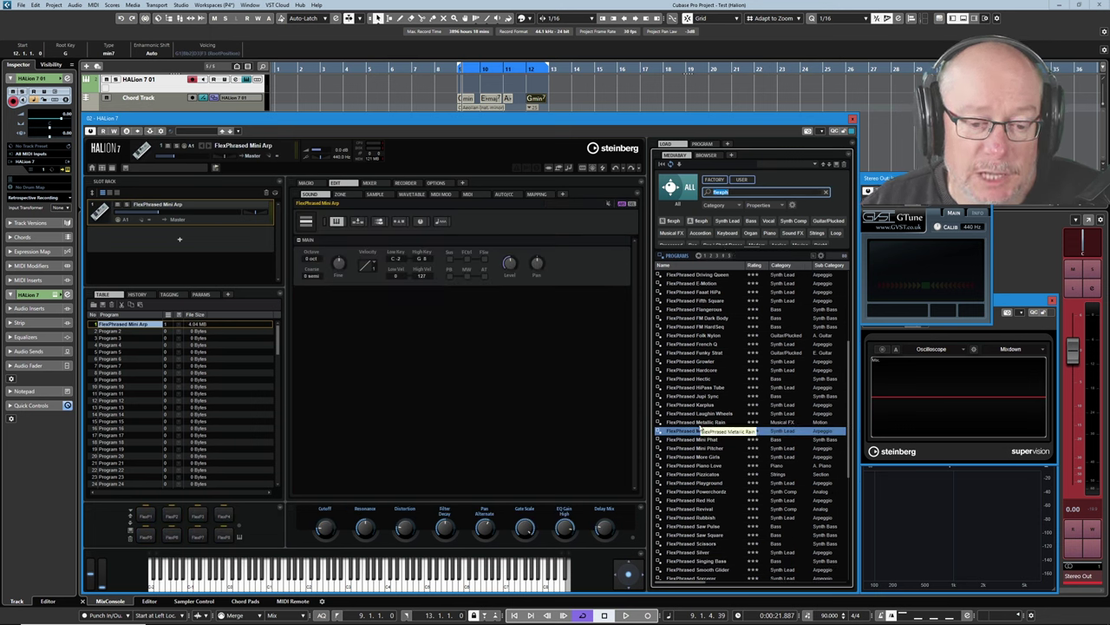
click(822, 257)
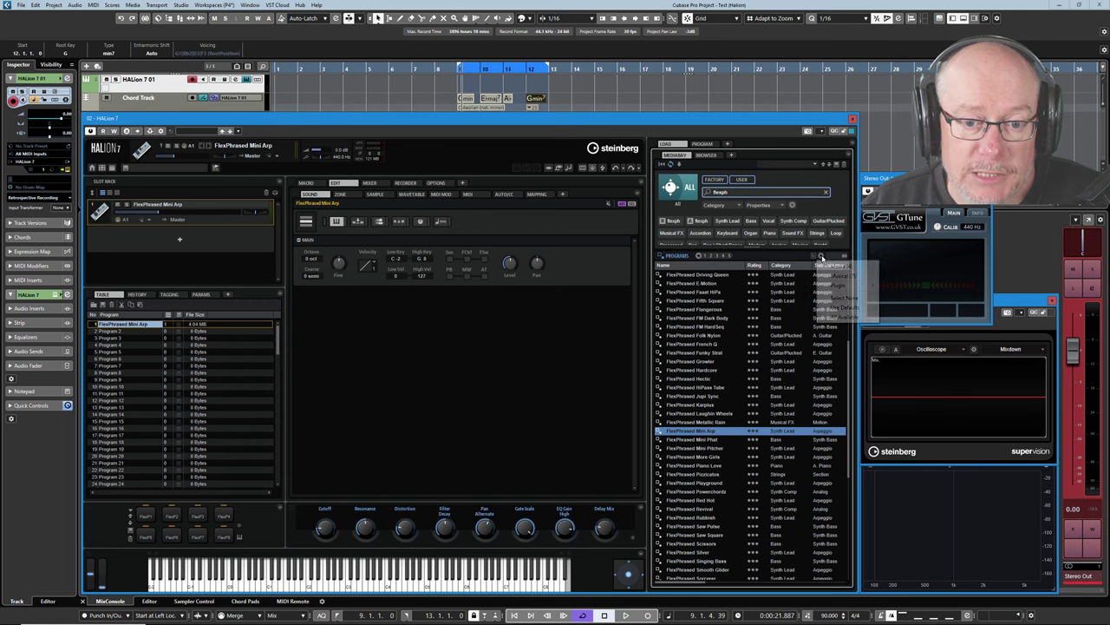
mouse_move(846, 267)
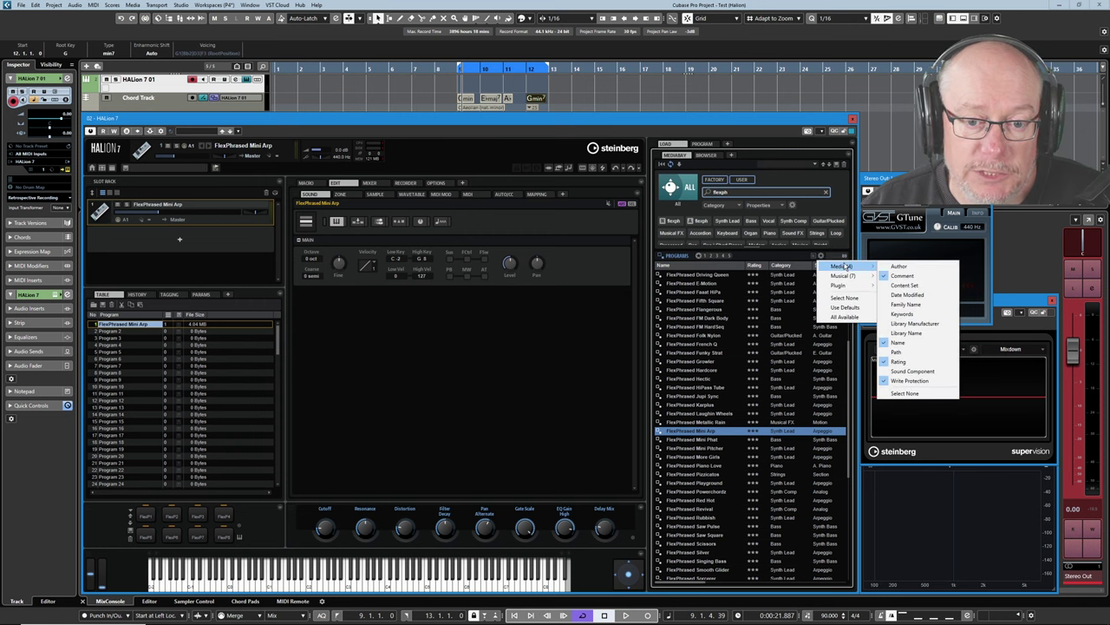
Add a Library Name column to the results and open the program's Trigger module with pads FlexP1–FlexP8.
click(908, 335)
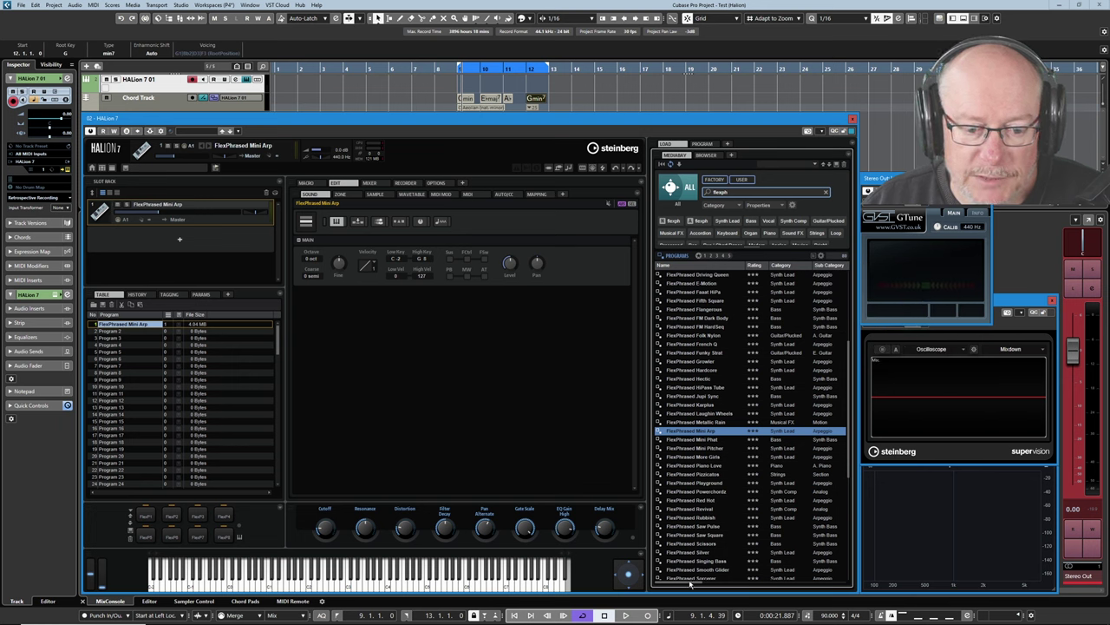
drag(690, 585, 872, 592)
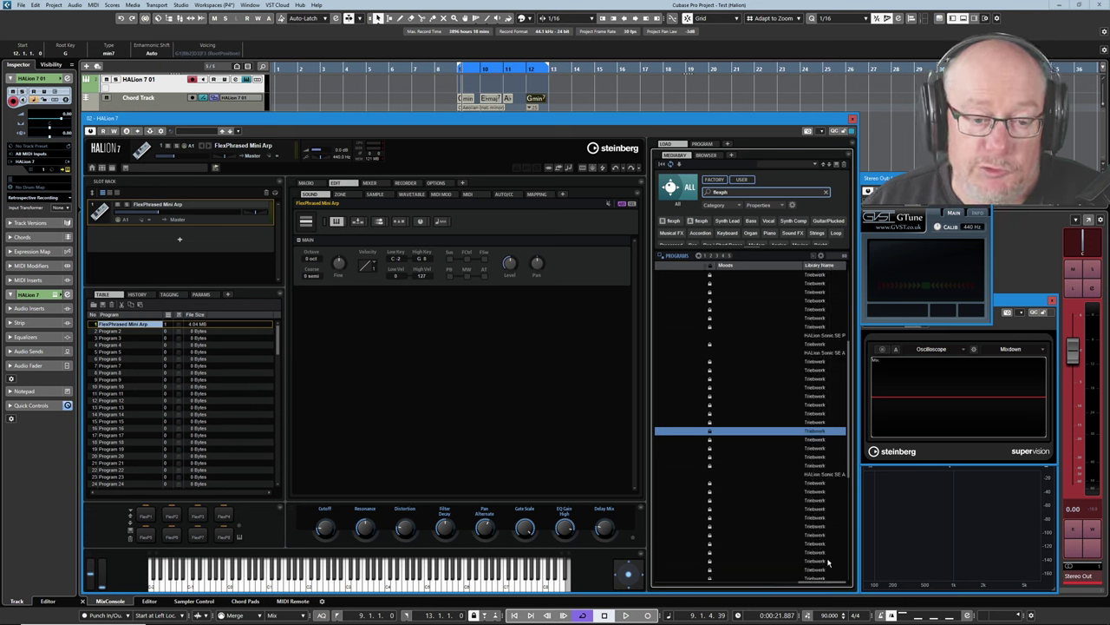
drag(816, 584, 668, 584)
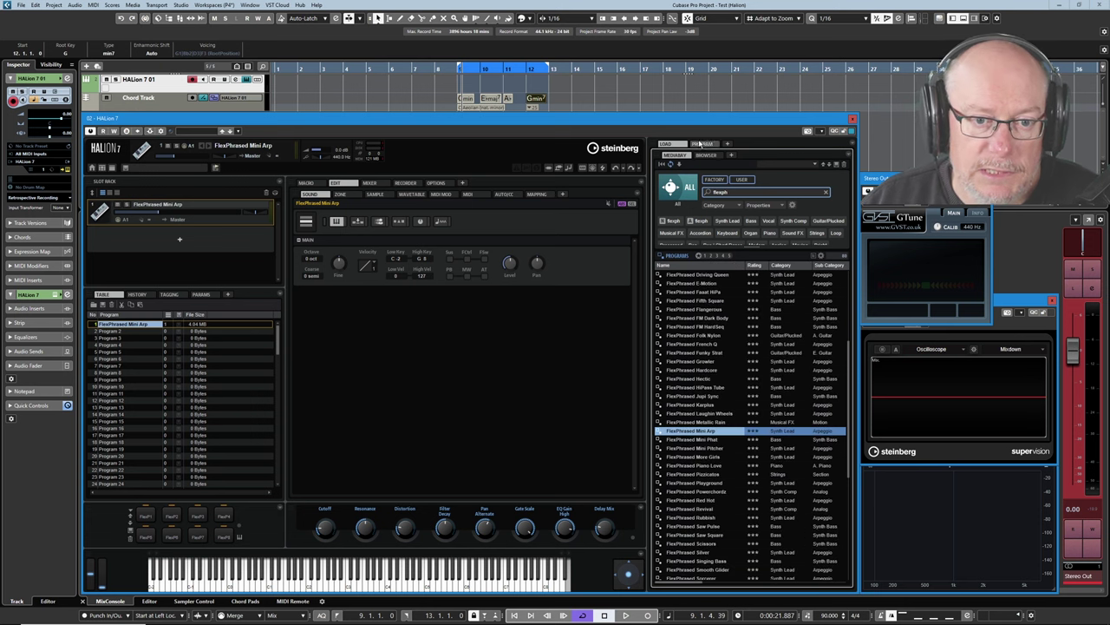
click(701, 143)
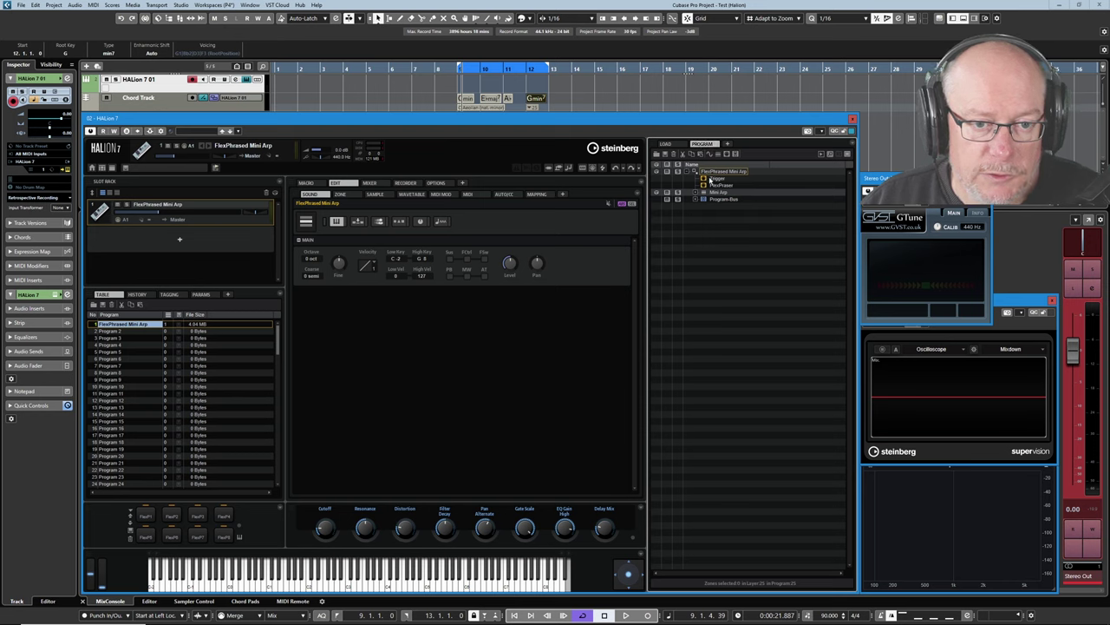
click(713, 179)
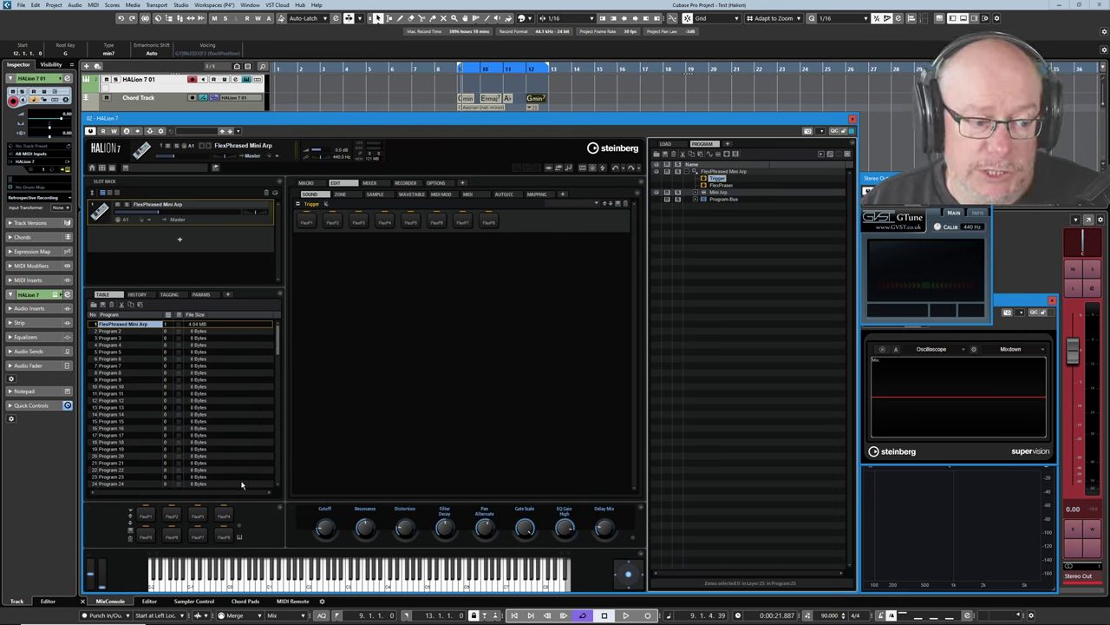
Give the FlexP pads the default trigger notes from C 0, toggle them off, then restore them.
right_click(174, 517)
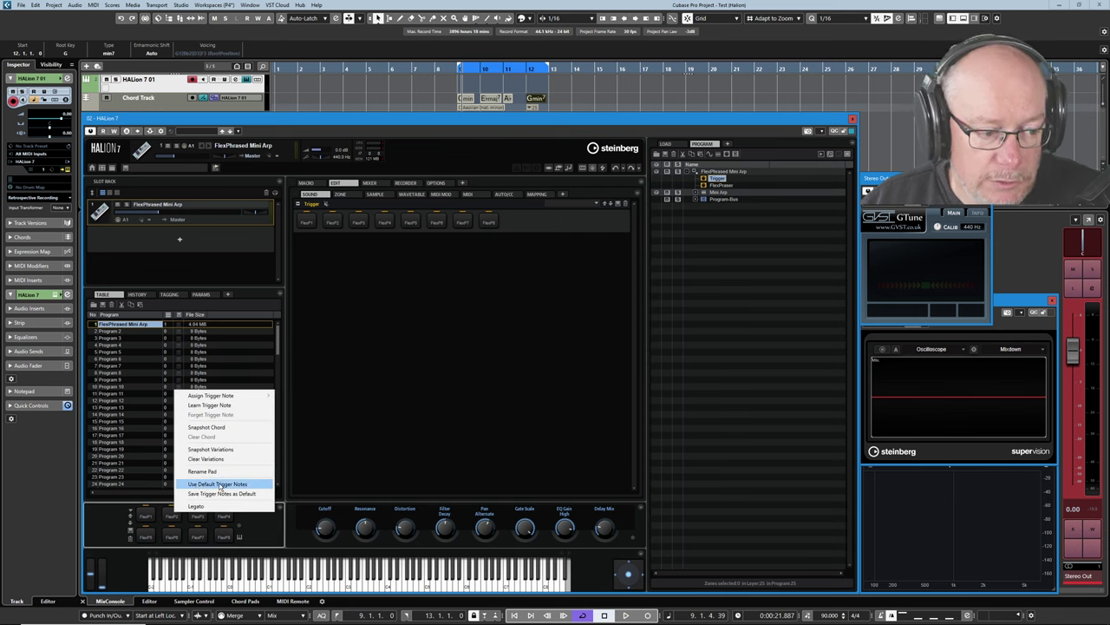
click(219, 484)
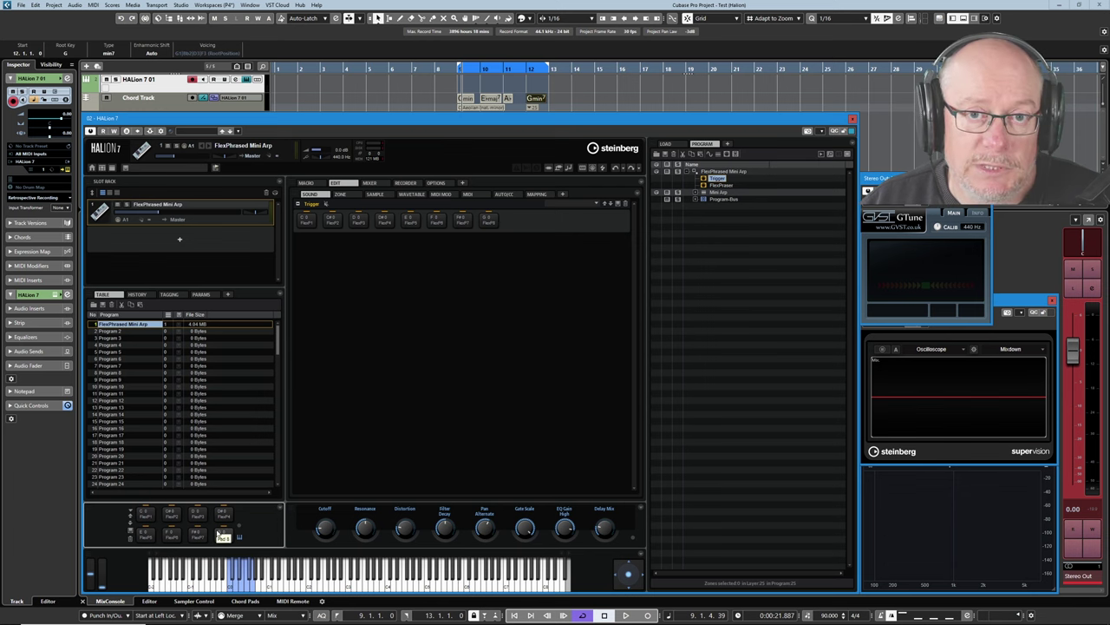
right_click(171, 515)
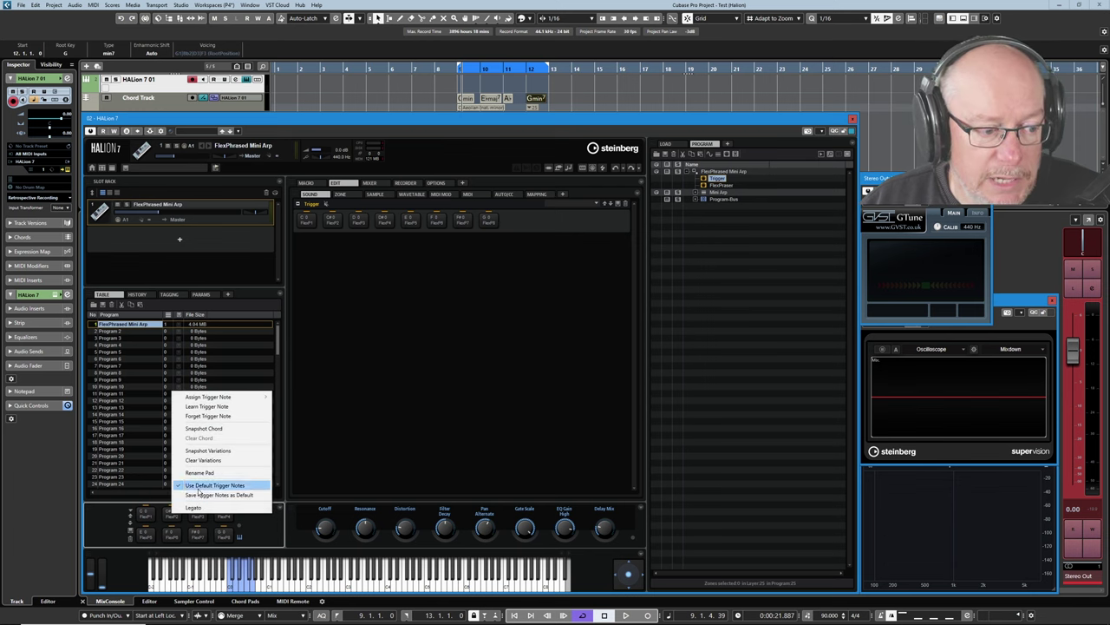
click(198, 492)
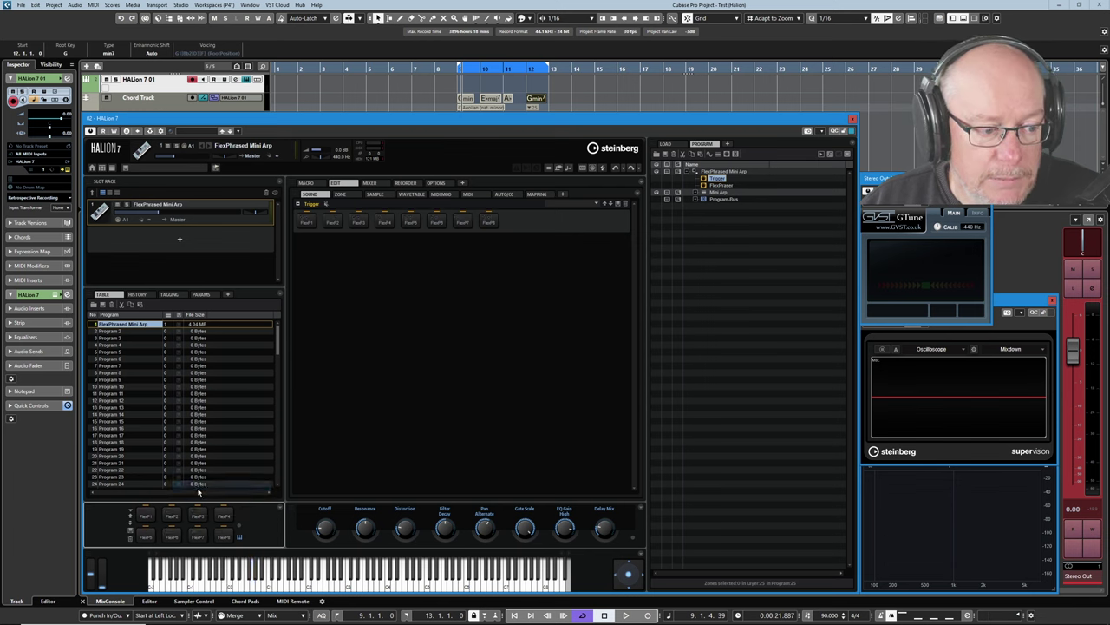
click(240, 537)
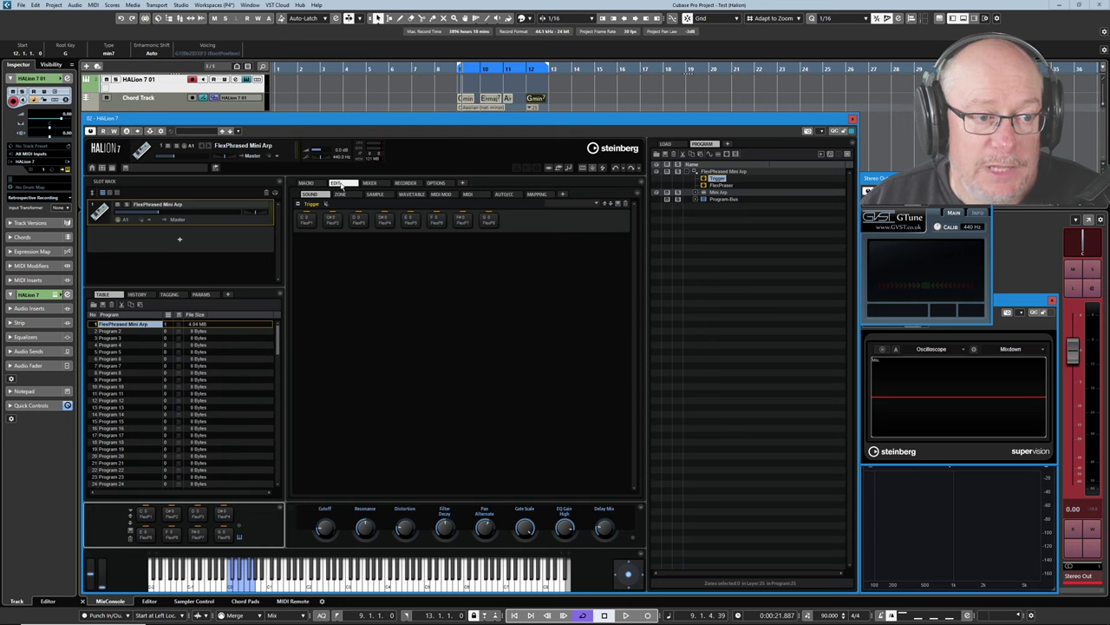
Show the MIDI Mod page and check the fifth trigger pad's options menu without changing anything.
click(443, 195)
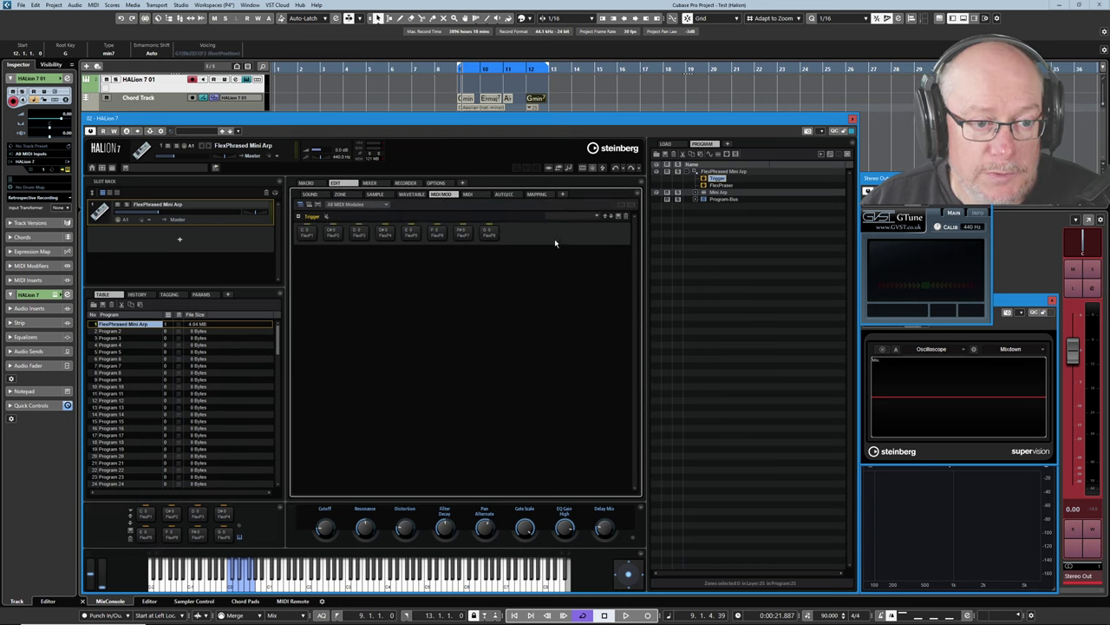
right_click(410, 233)
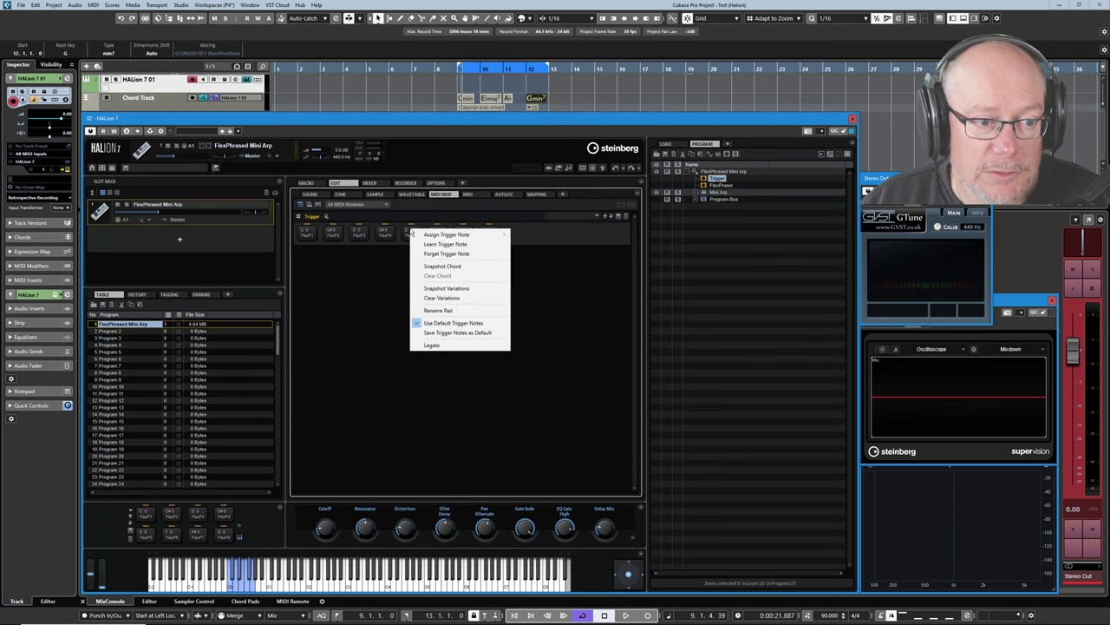
click(360, 317)
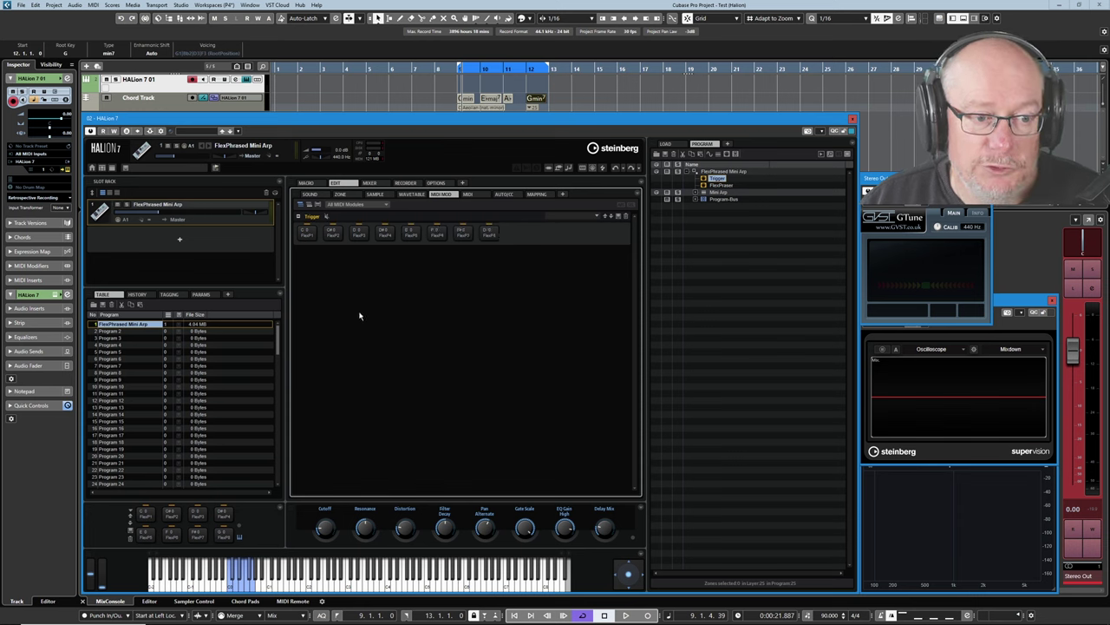
Expand the Mini Arp layer, select its FlexPhraser, and lower the Stereo Out level to -4.99.
click(696, 192)
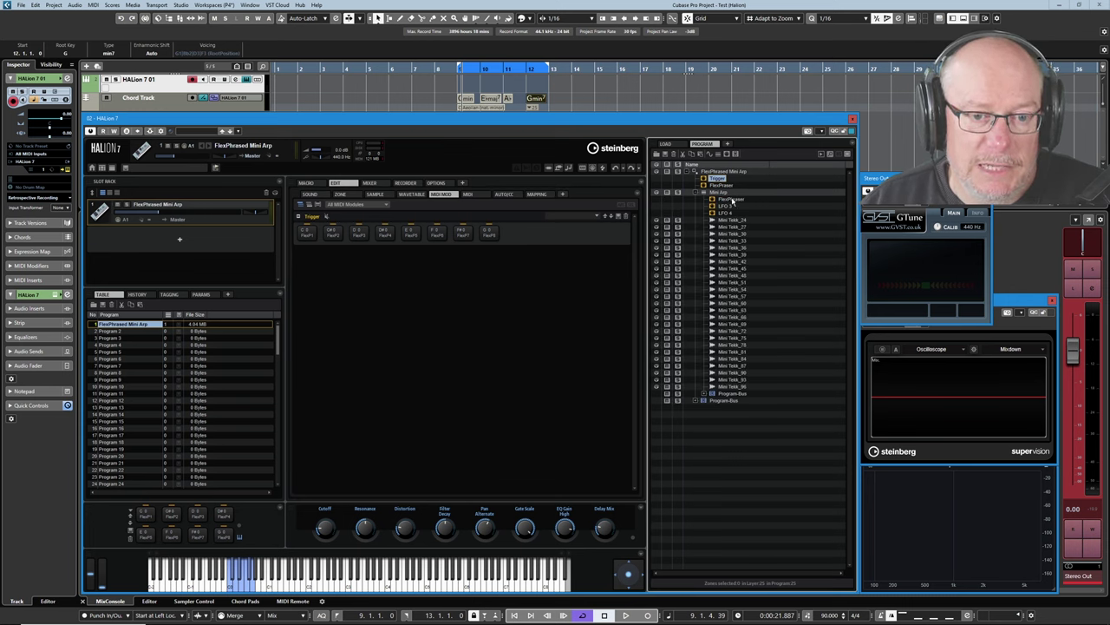
click(728, 200)
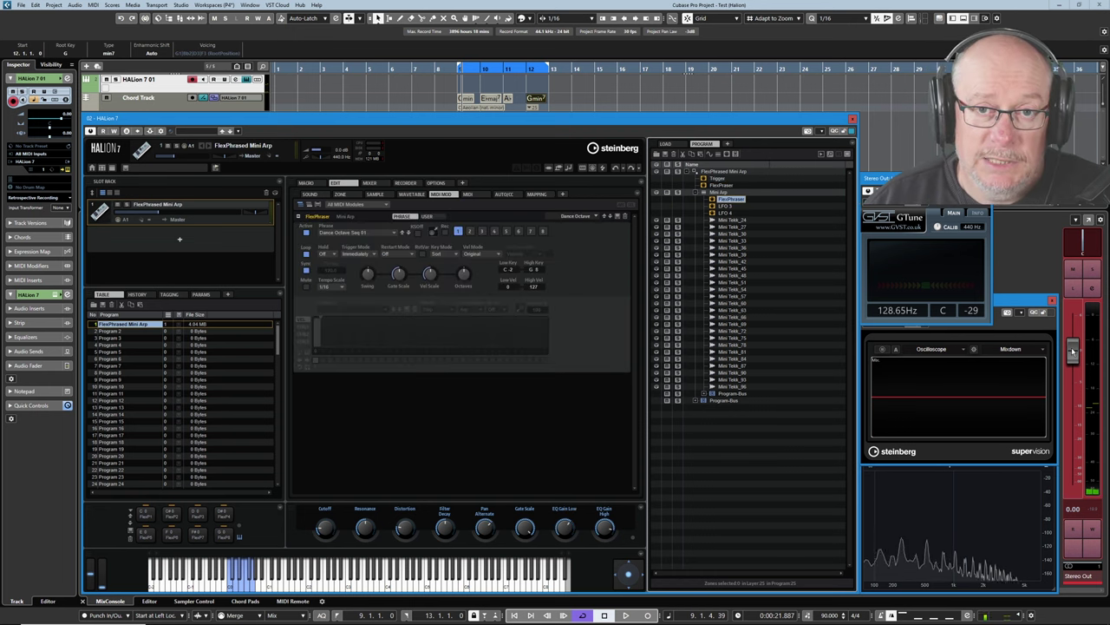
drag(1072, 351, 1072, 381)
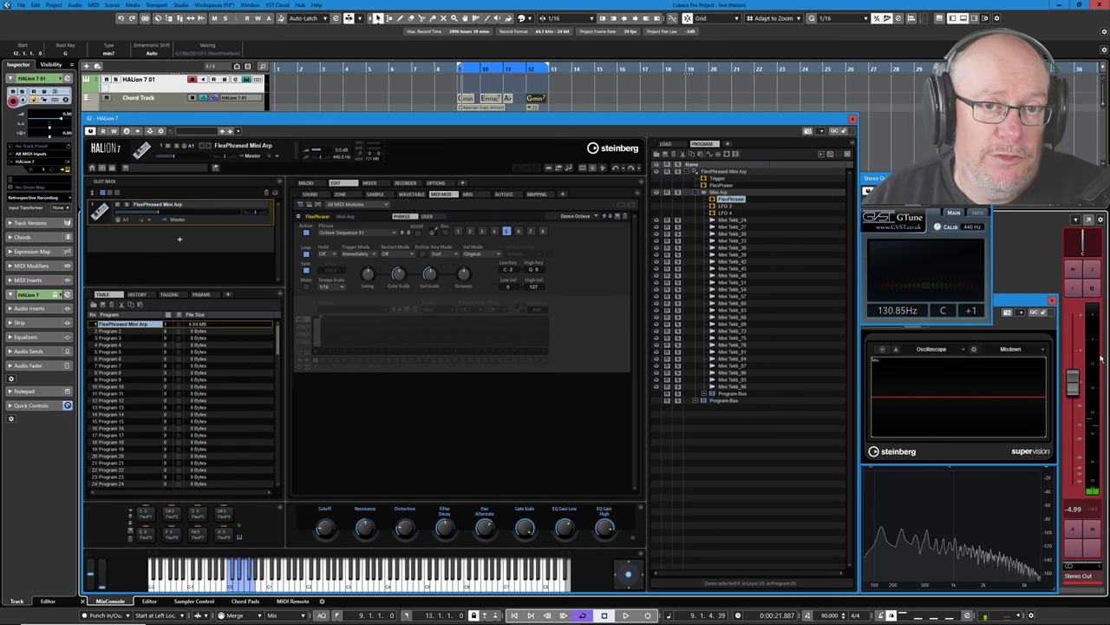
Set the FlexPhraser Trigger Mode to Next Measure so phrases start on the next bar.
click(359, 254)
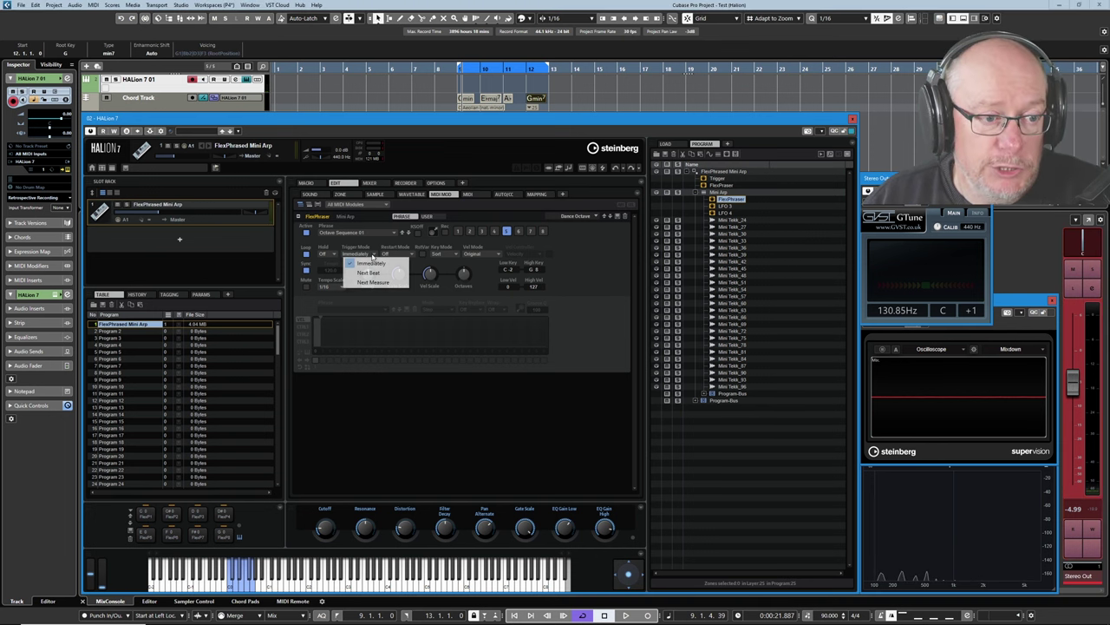
click(372, 283)
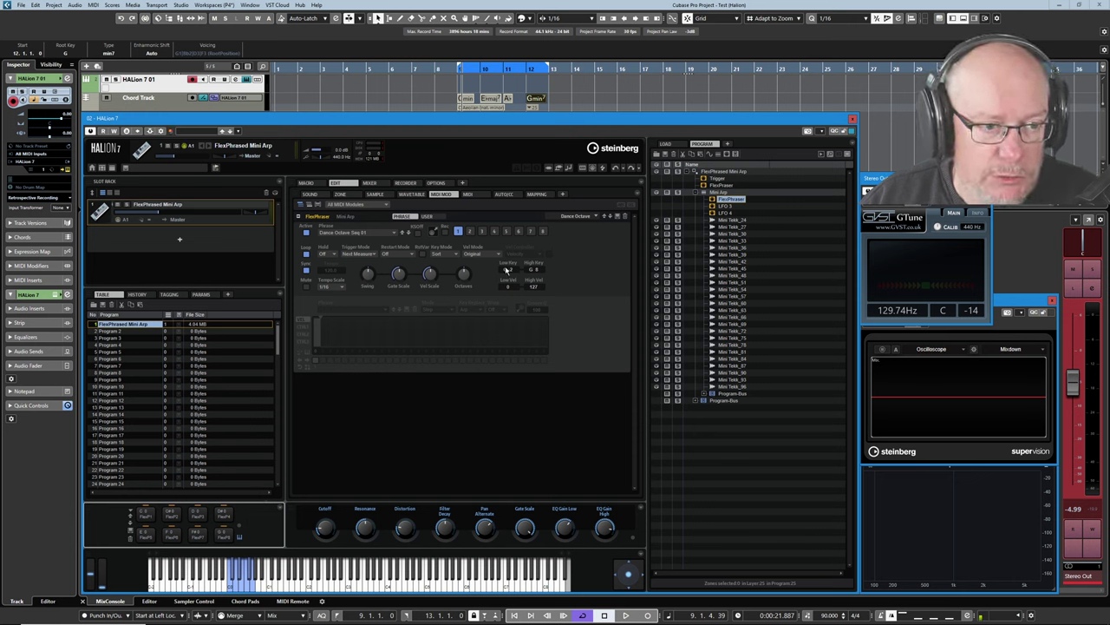
Snapshot the current chord onto the first trigger pad and play it.
right_click(143, 518)
click(184, 428)
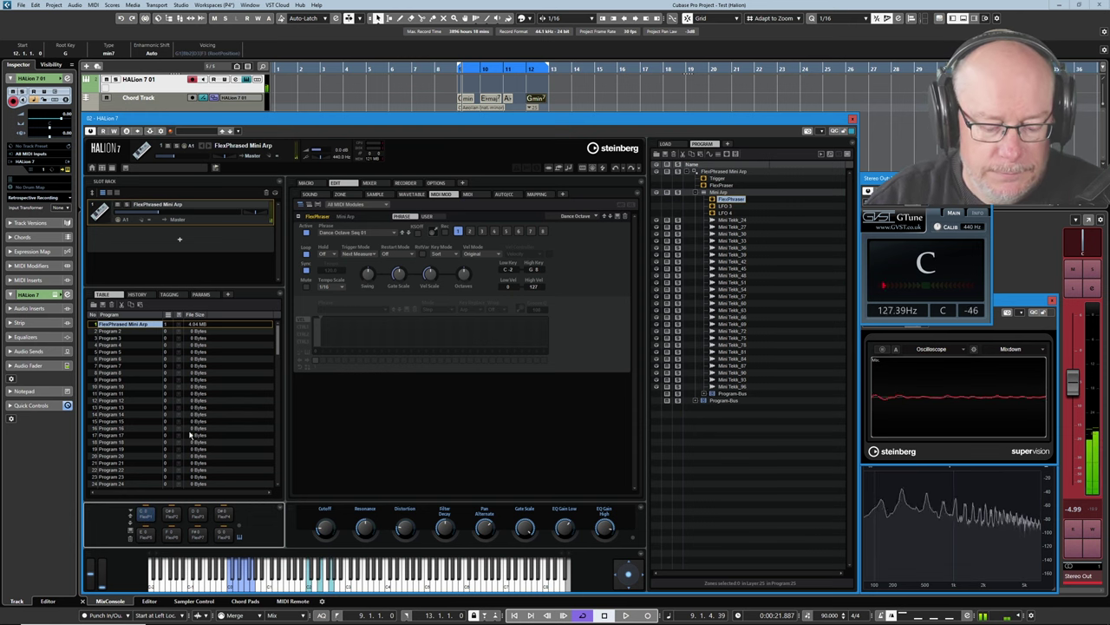
click(149, 511)
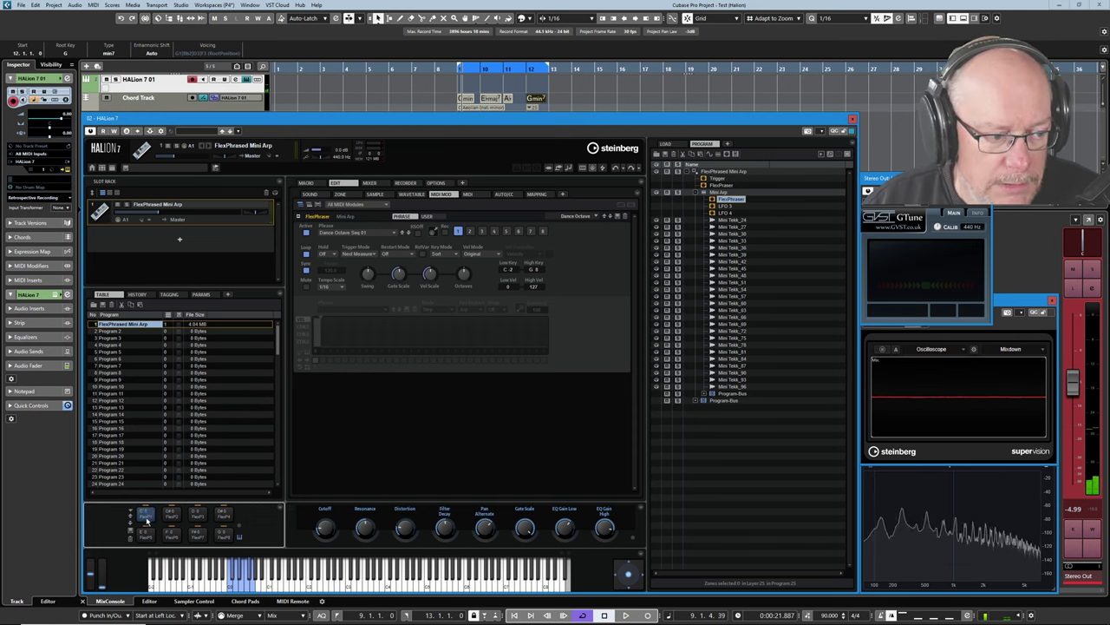
Trigger pad 7 for Octave Sequence 03, snapshot the current chord onto it, and replay the pad.
click(197, 538)
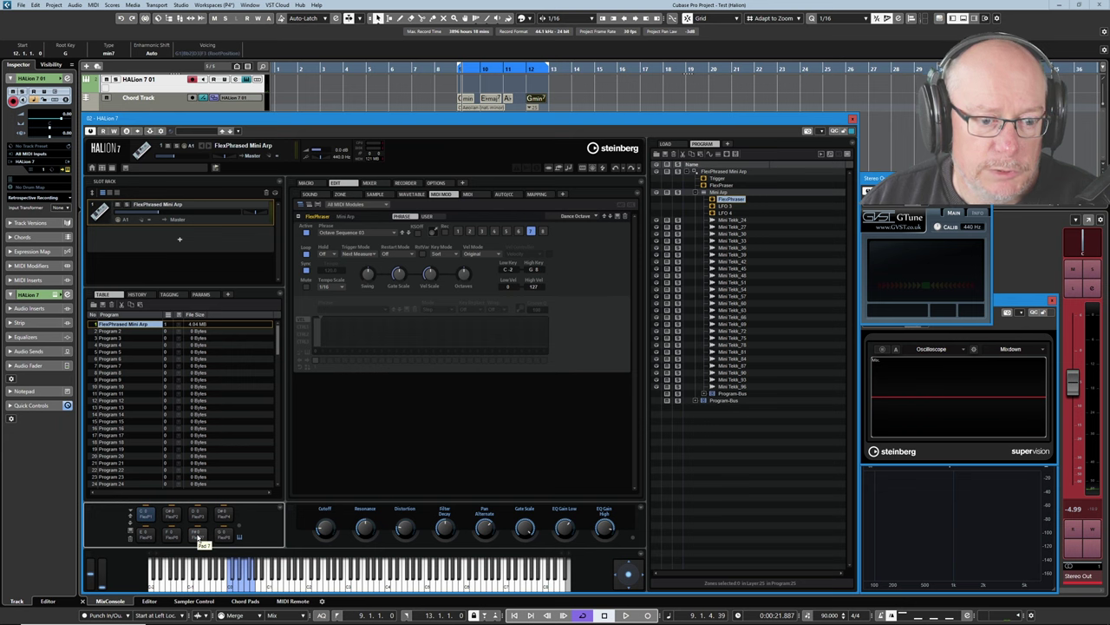
right_click(196, 536)
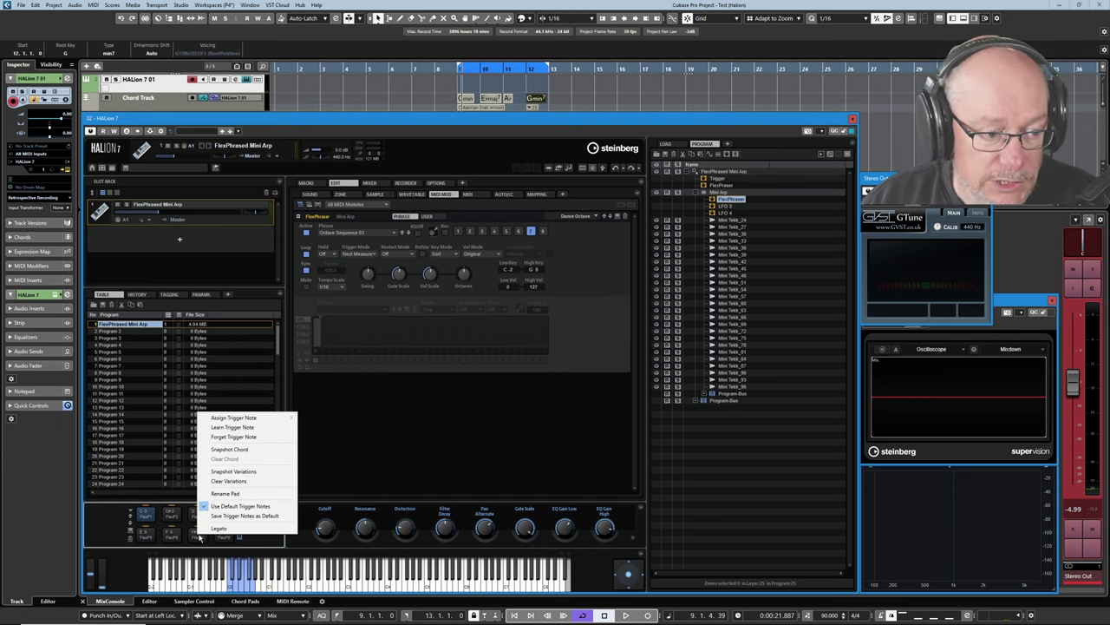
click(229, 449)
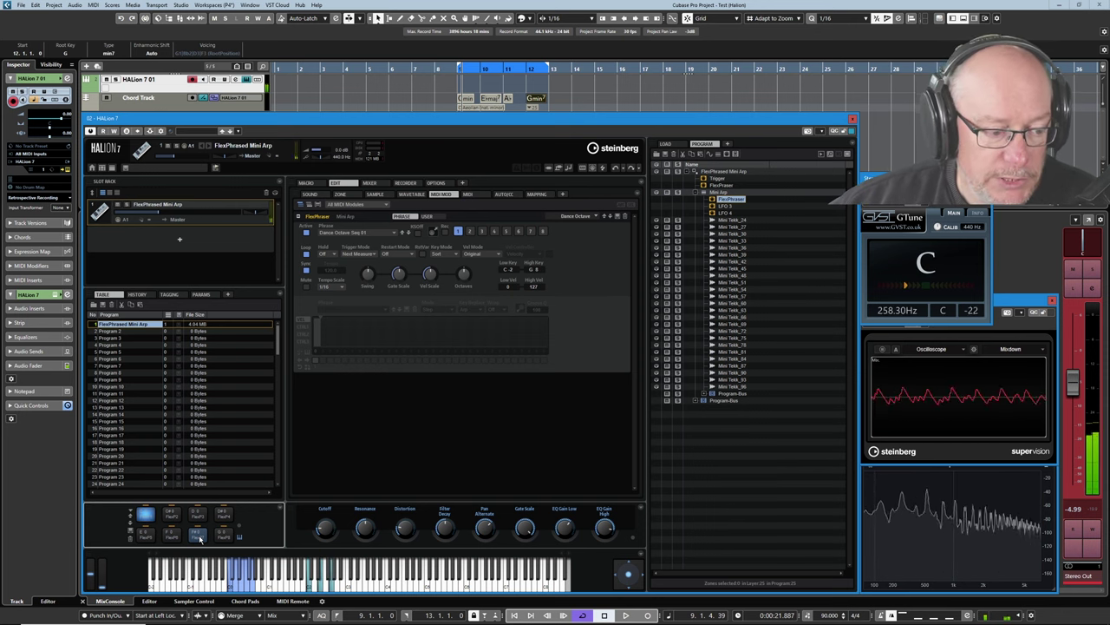
click(198, 535)
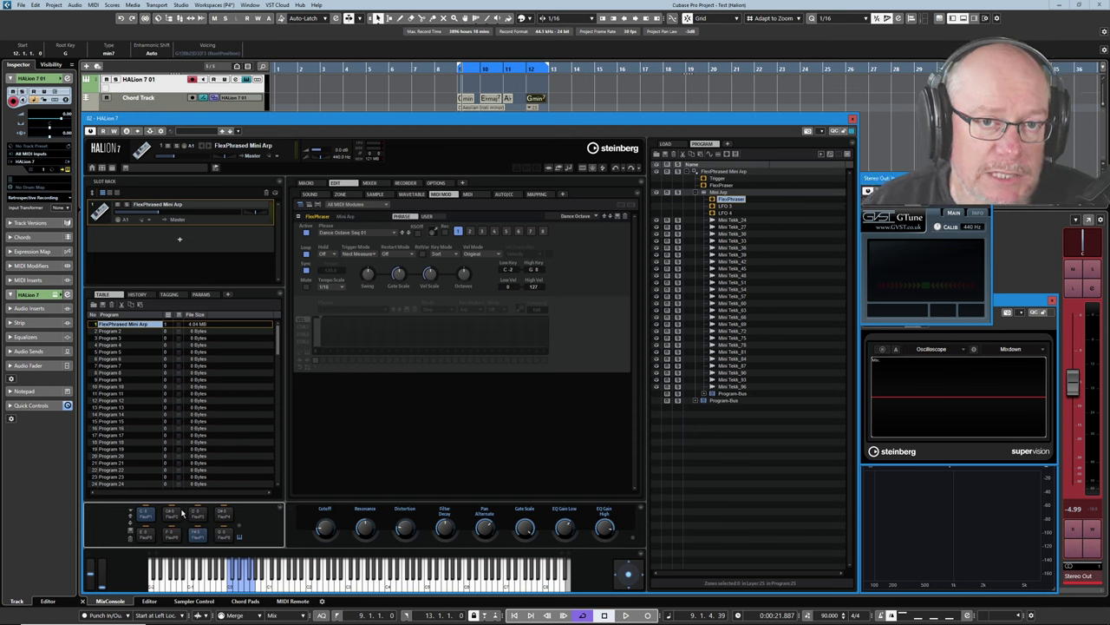
Clear the stored chords on the first pad and pad 7, then show the Trigger module's pads.
right_click(146, 515)
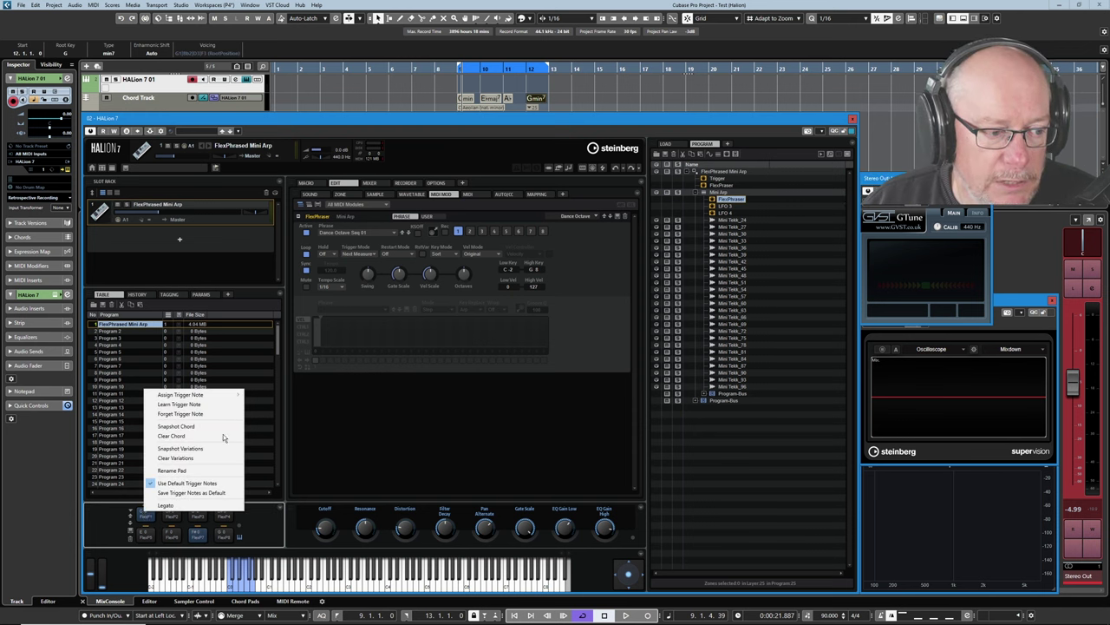
click(177, 438)
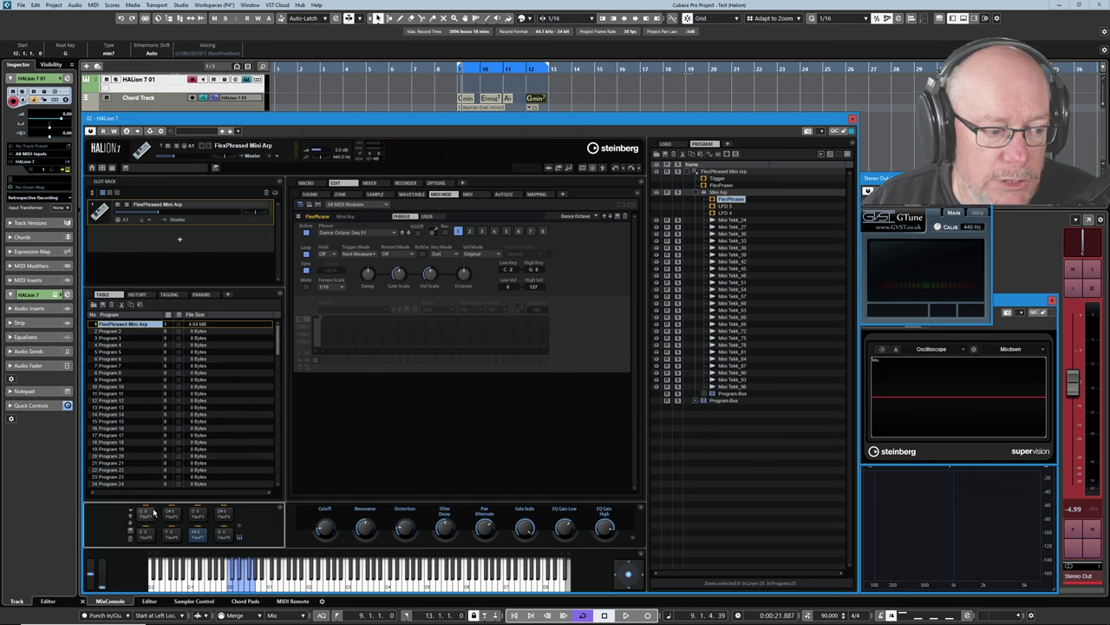
right_click(199, 538)
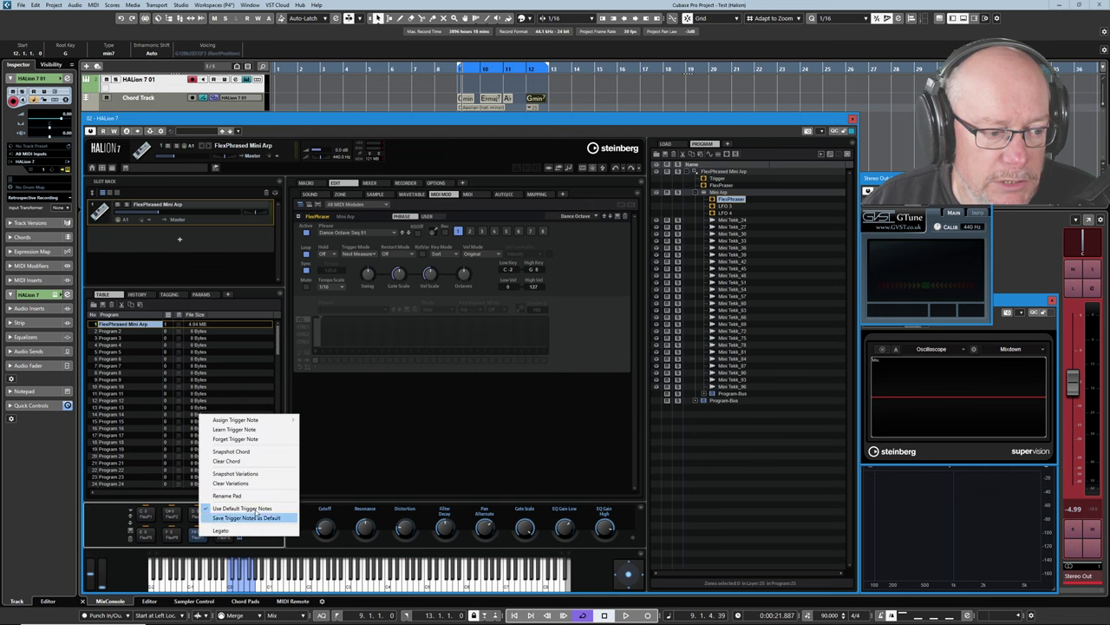
click(235, 460)
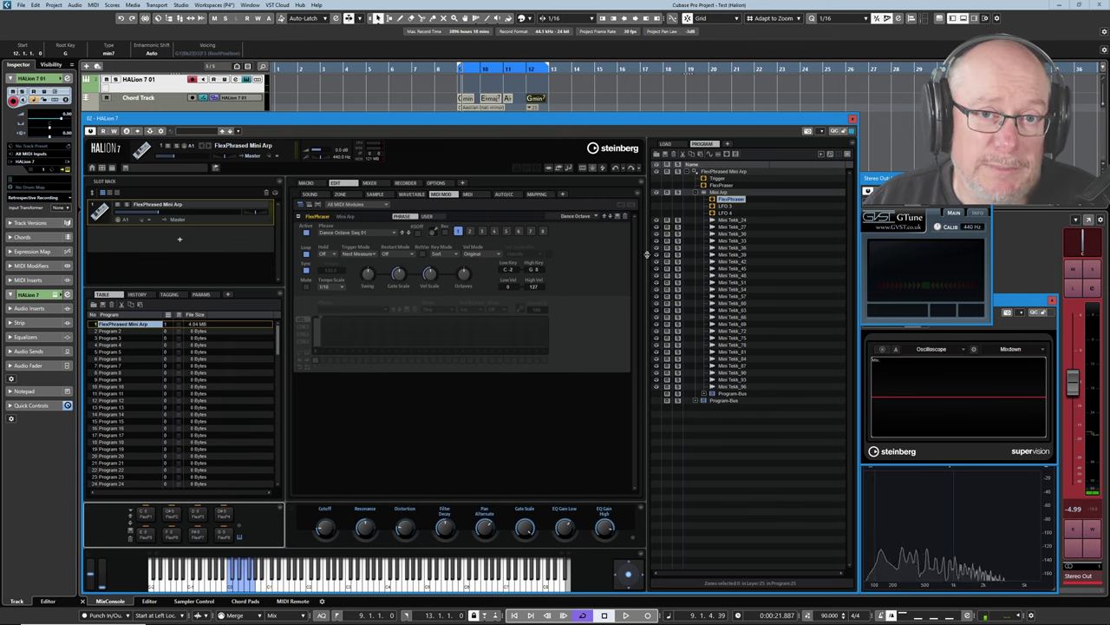
click(719, 178)
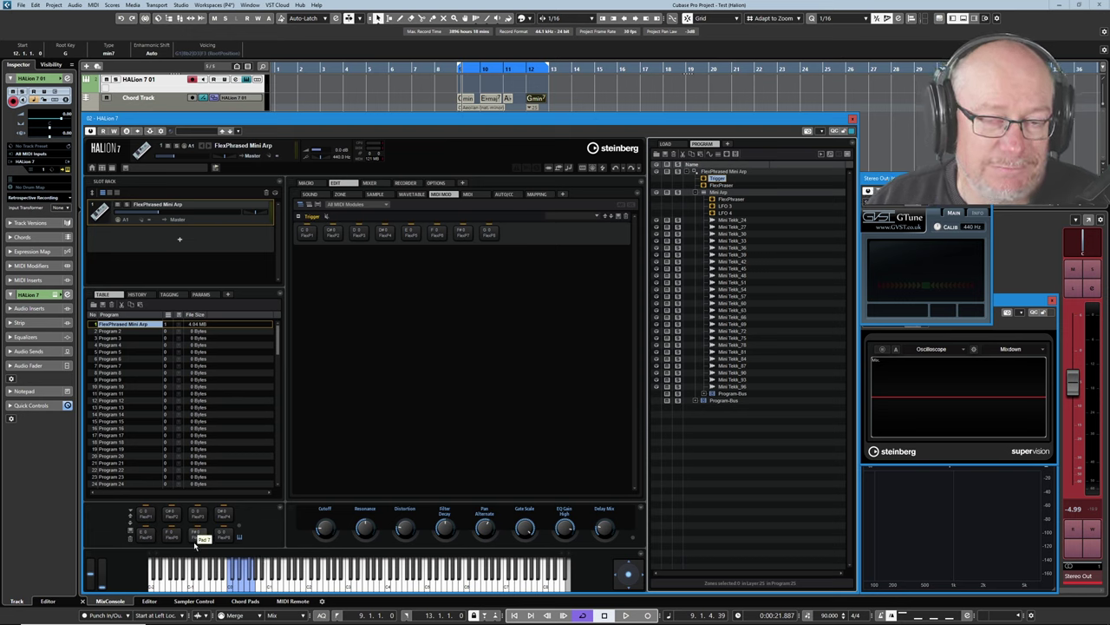
click(727, 153)
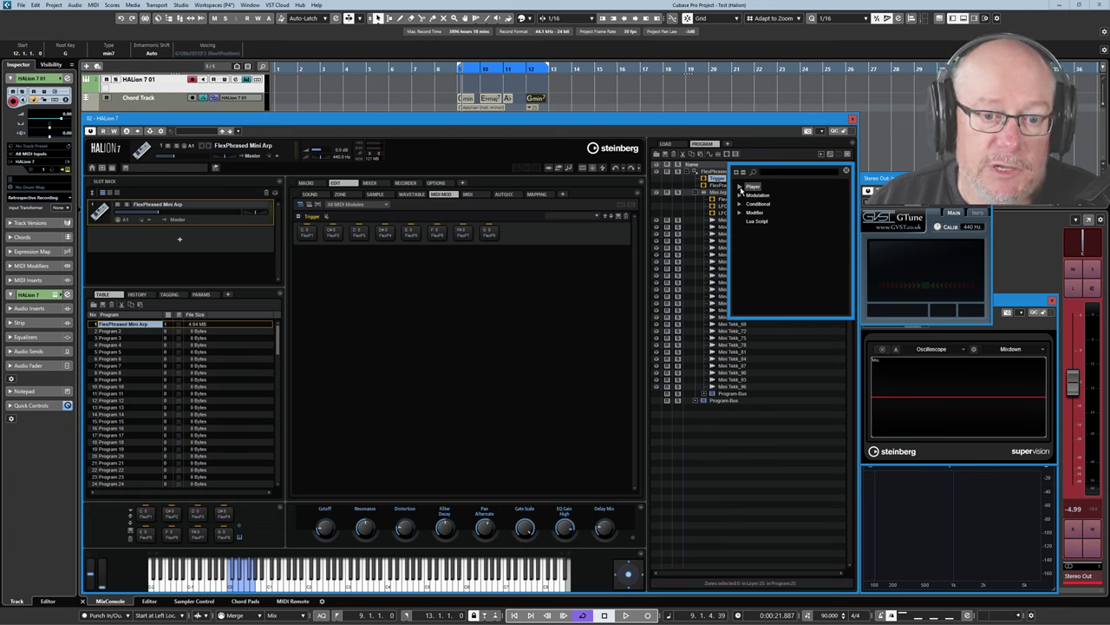
Insert a Player > Trigger Pads module and rename it 'Trigger C-1'.
click(740, 186)
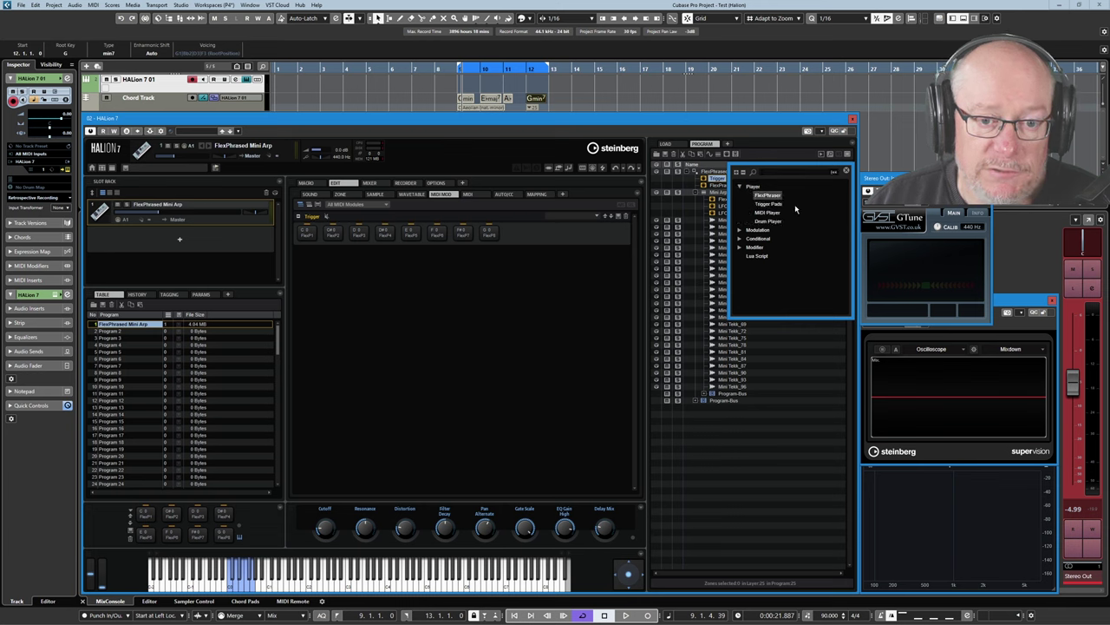
click(762, 205)
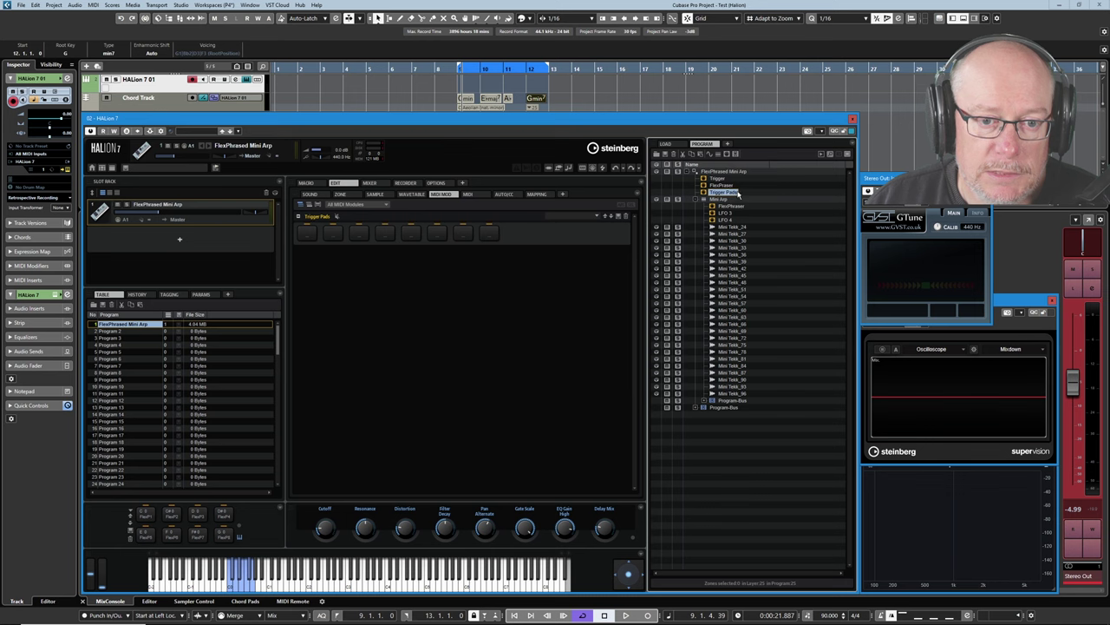
right_click(719, 198)
click(742, 276)
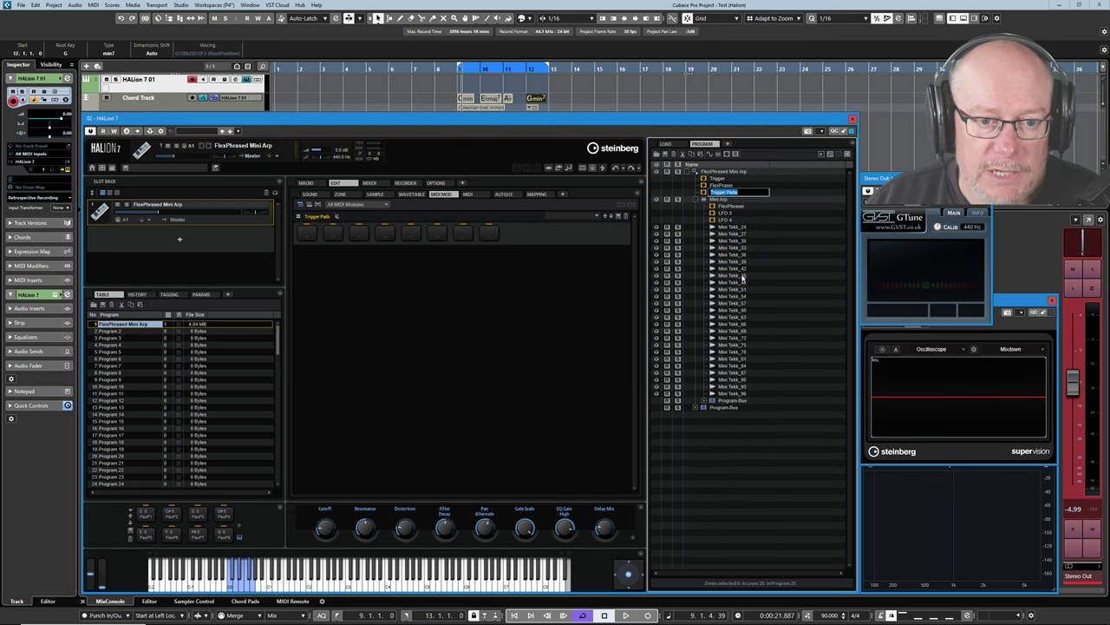
key(End)
key(BackSpace)
key(BackSpace)
key(BackSpace)
key(BackSpace)
key(BackSpace)
text(C)
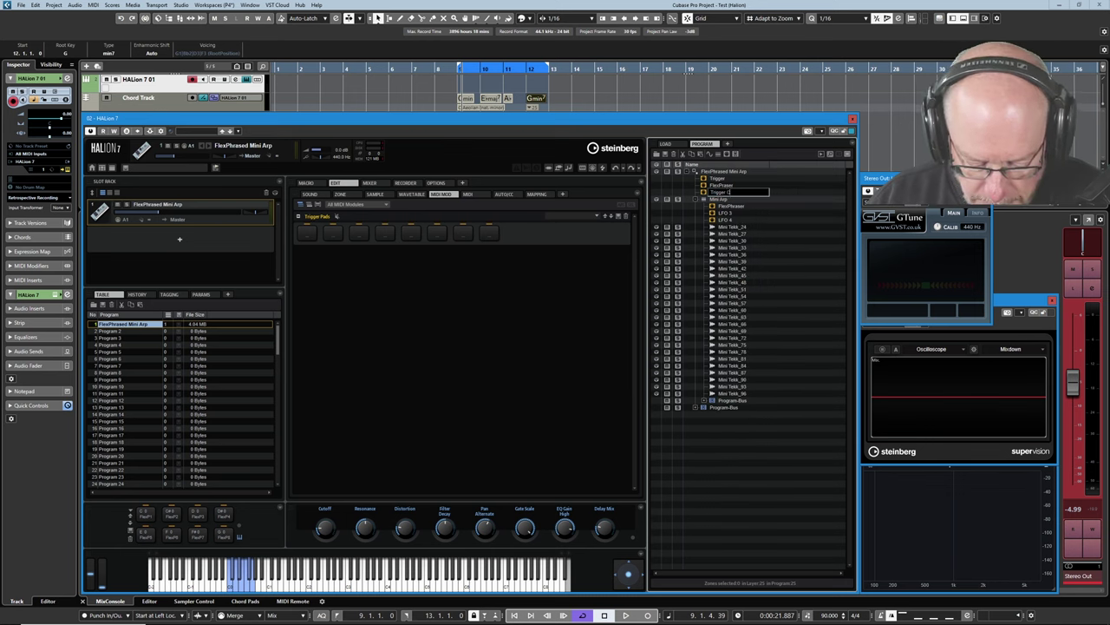
text(-1)
key(Return)
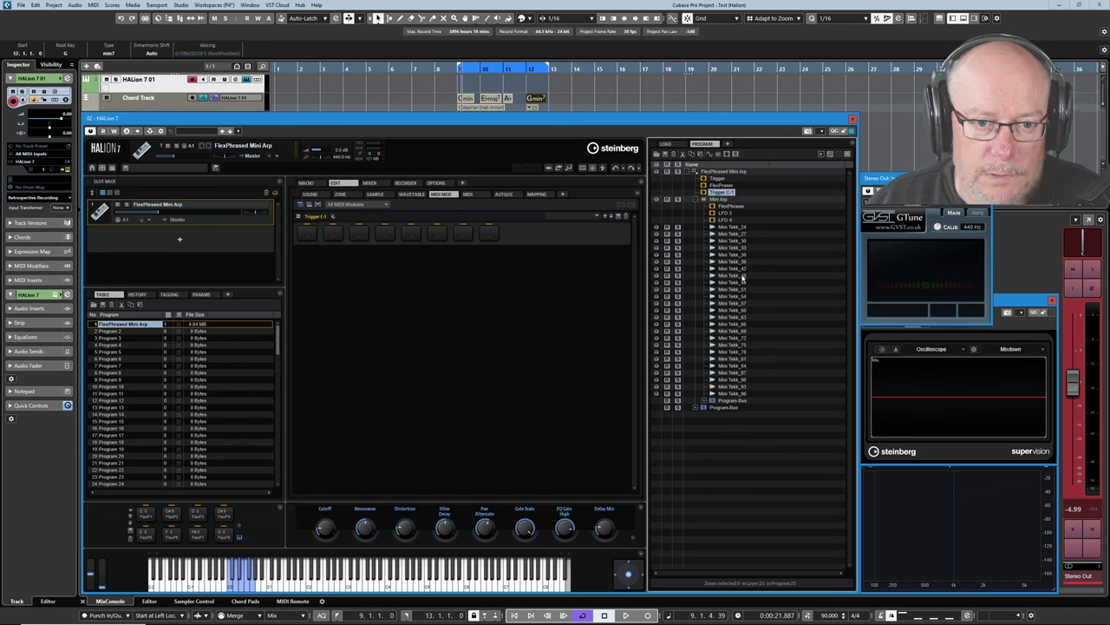
Rename the original Trigger module to 'Trigger C0' and show Trigger C-1's pads.
right_click(723, 182)
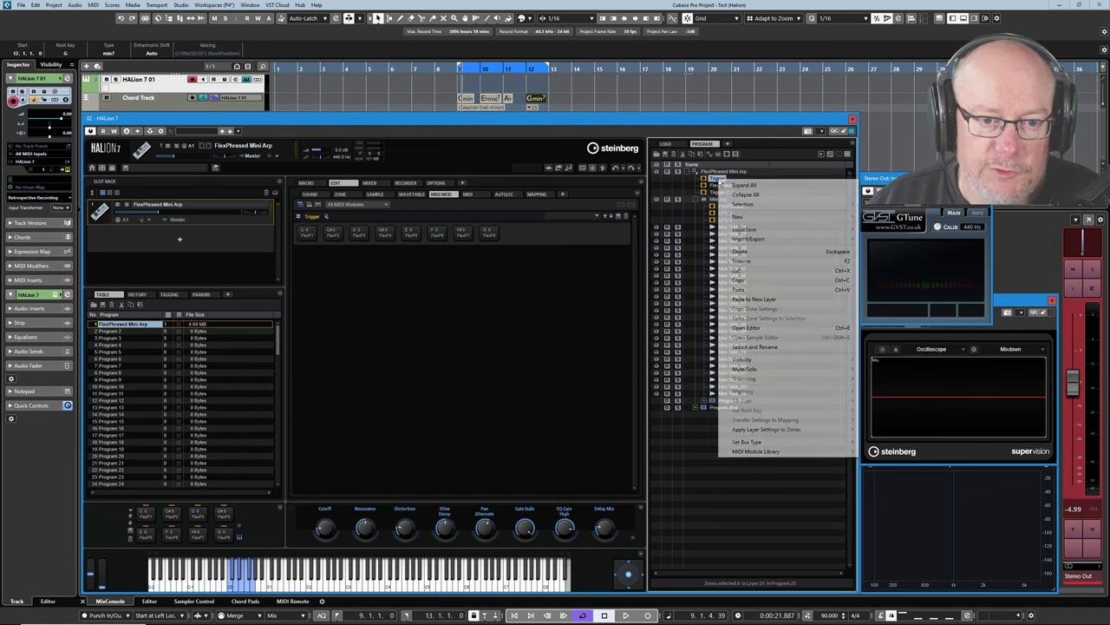
click(759, 260)
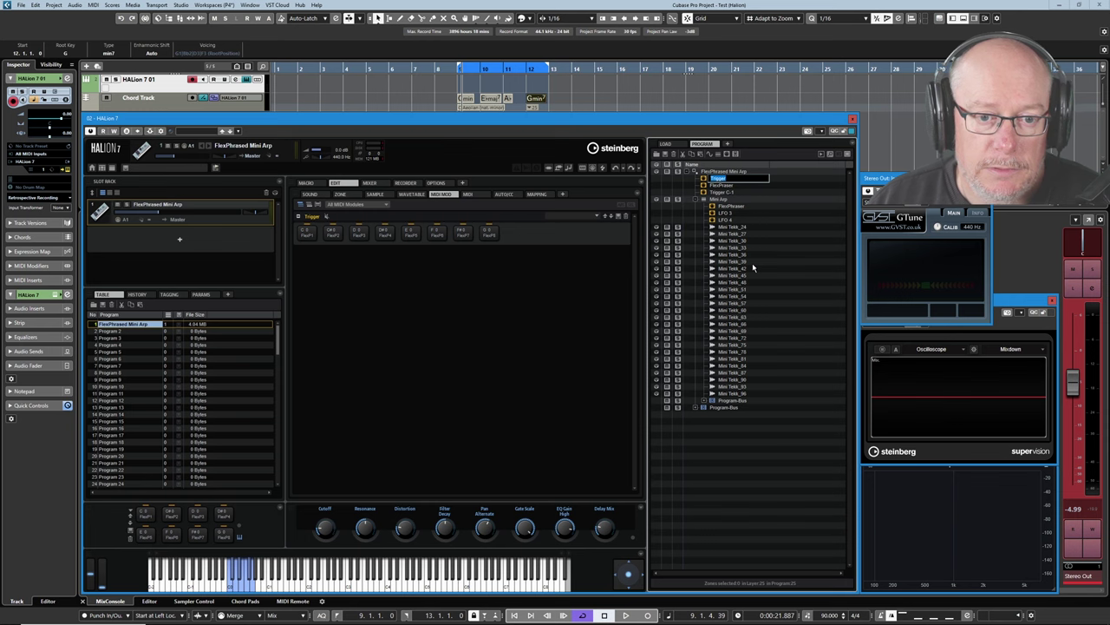
text(C0)
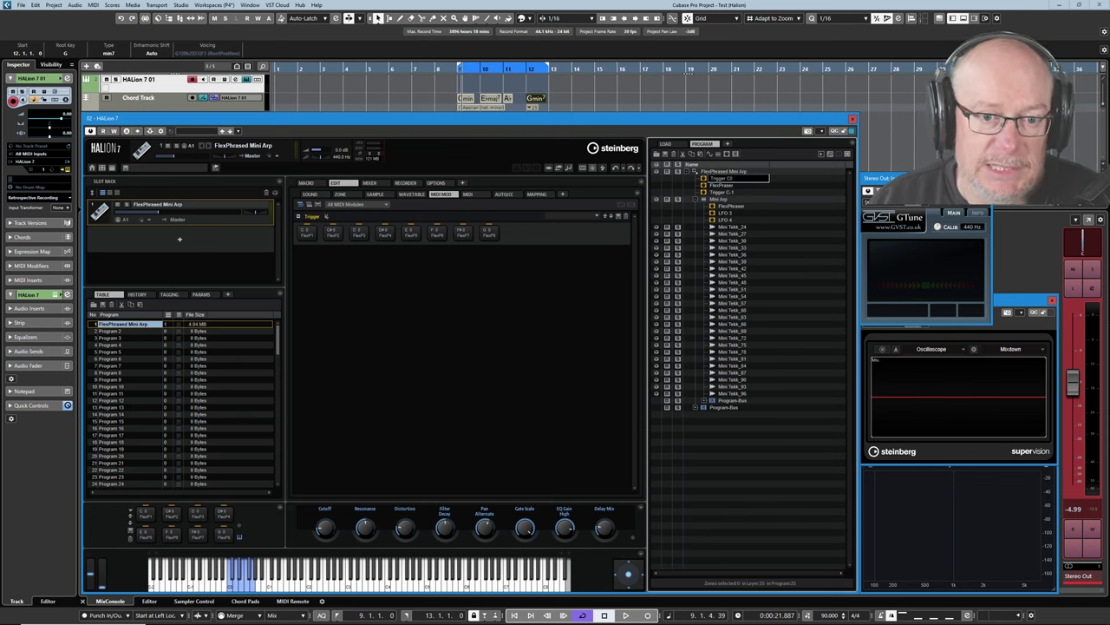
key(Return)
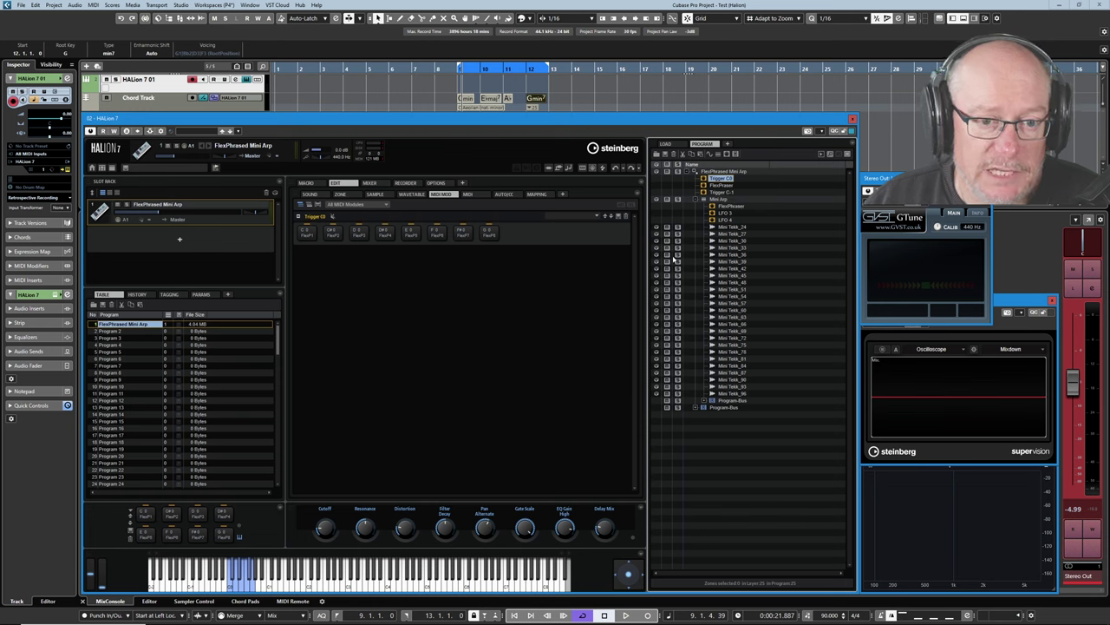
click(725, 193)
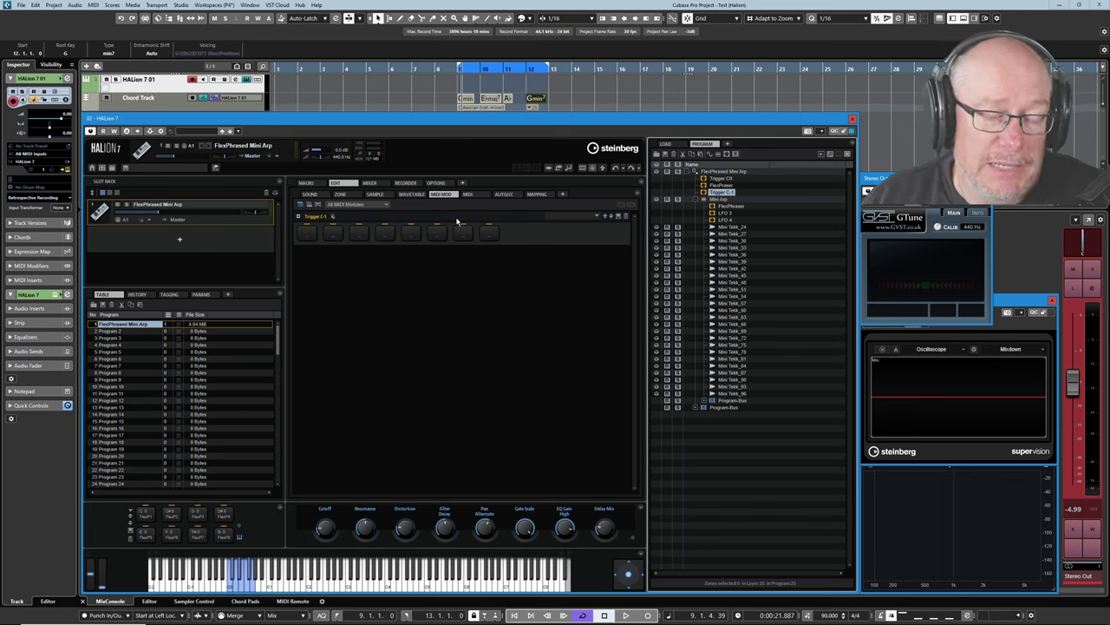
Clear the variations on a pad of the Trigger C-1 module.
right_click(412, 231)
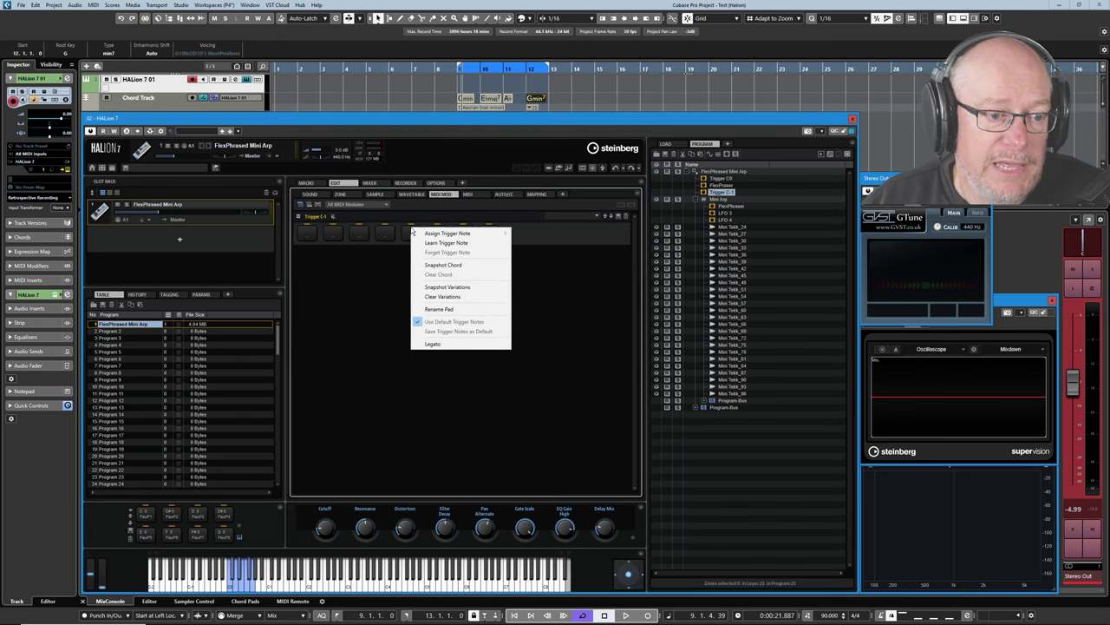
click(445, 298)
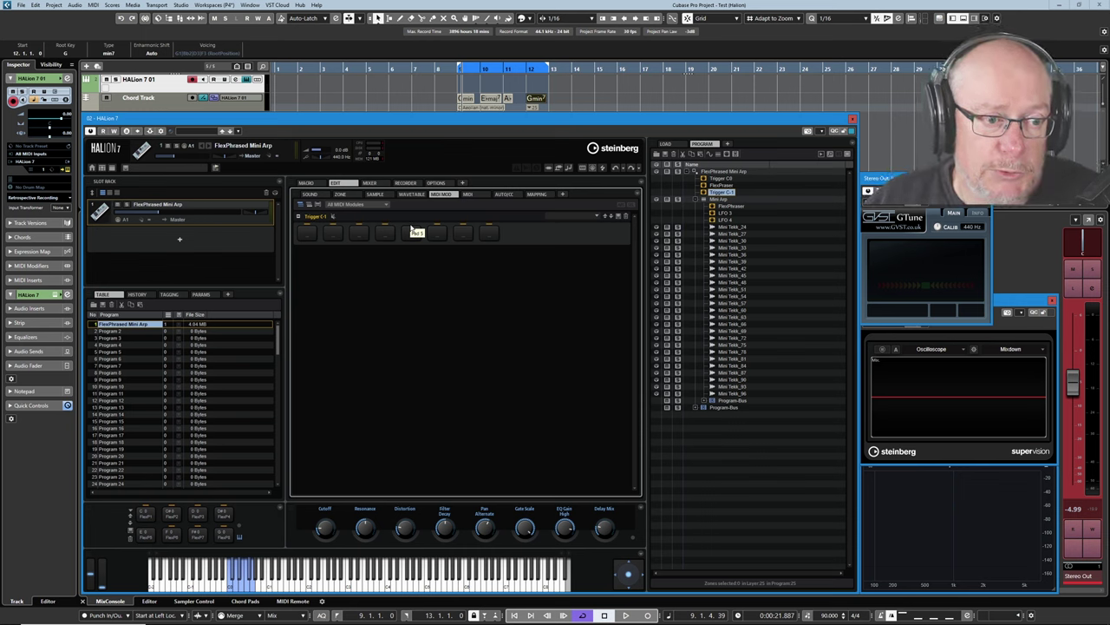
Use Learn Trigger Note on pads 1 and 2 of Trigger C-1 so the pad notes run upward from C-1.
right_click(311, 228)
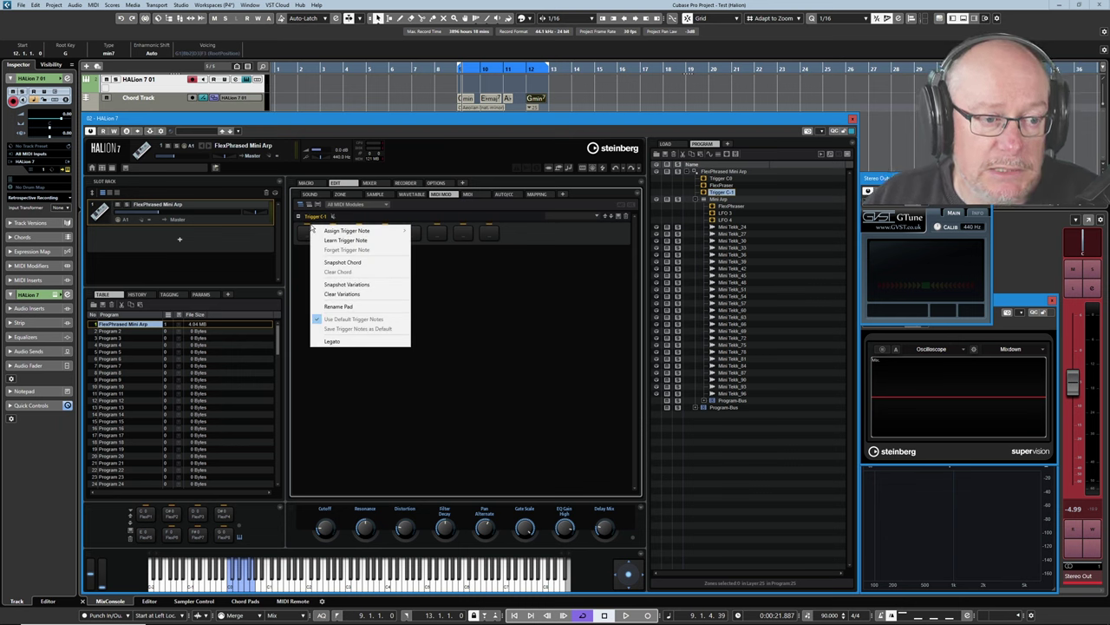
click(347, 241)
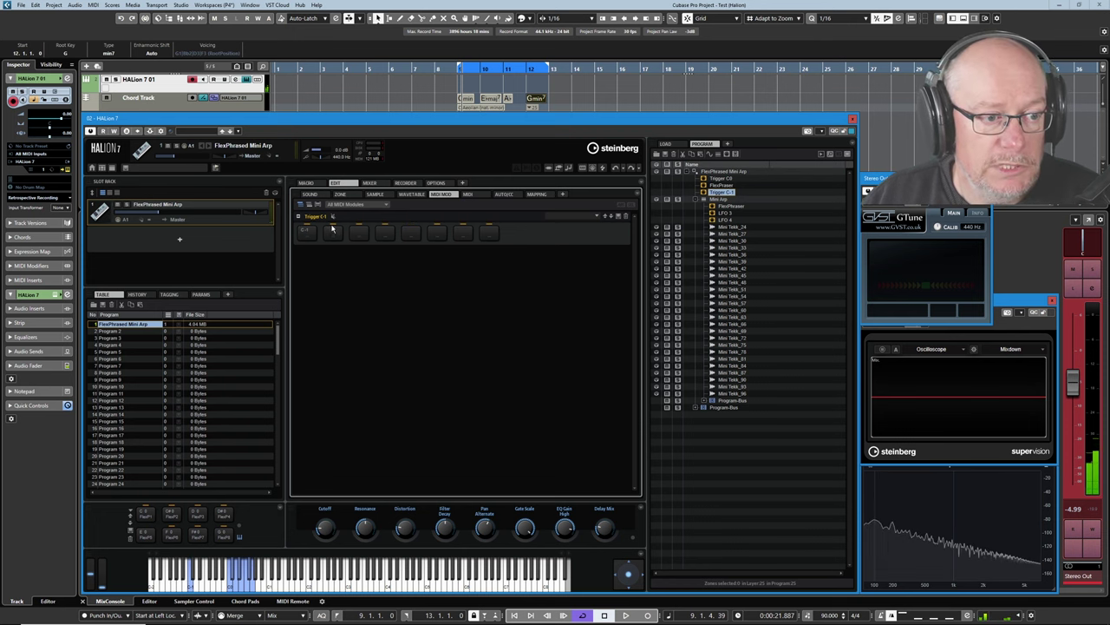
right_click(333, 229)
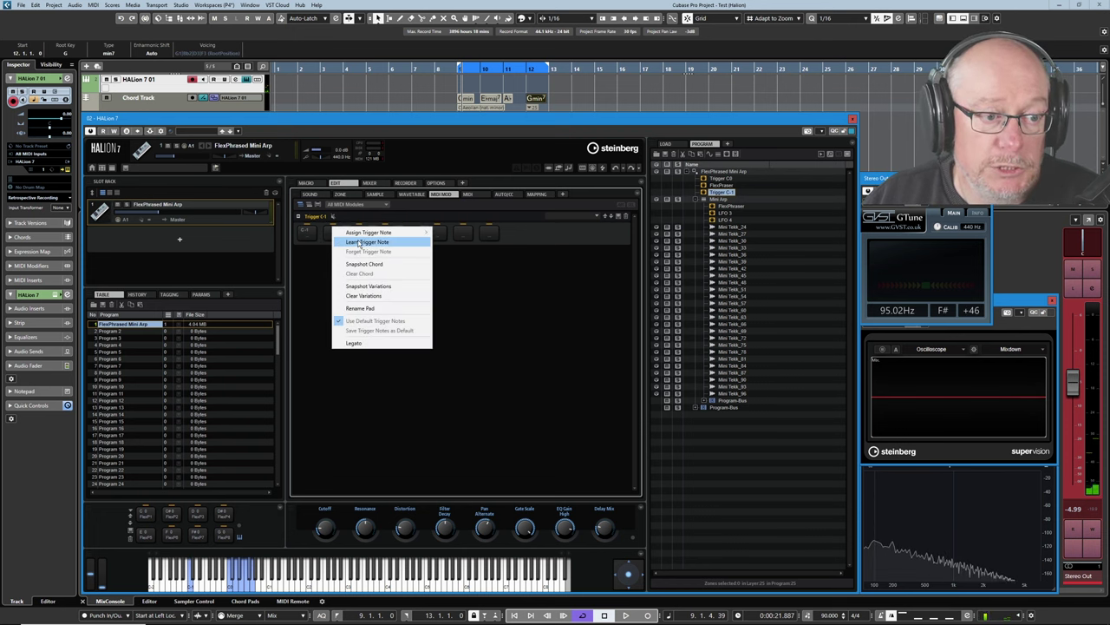
click(359, 243)
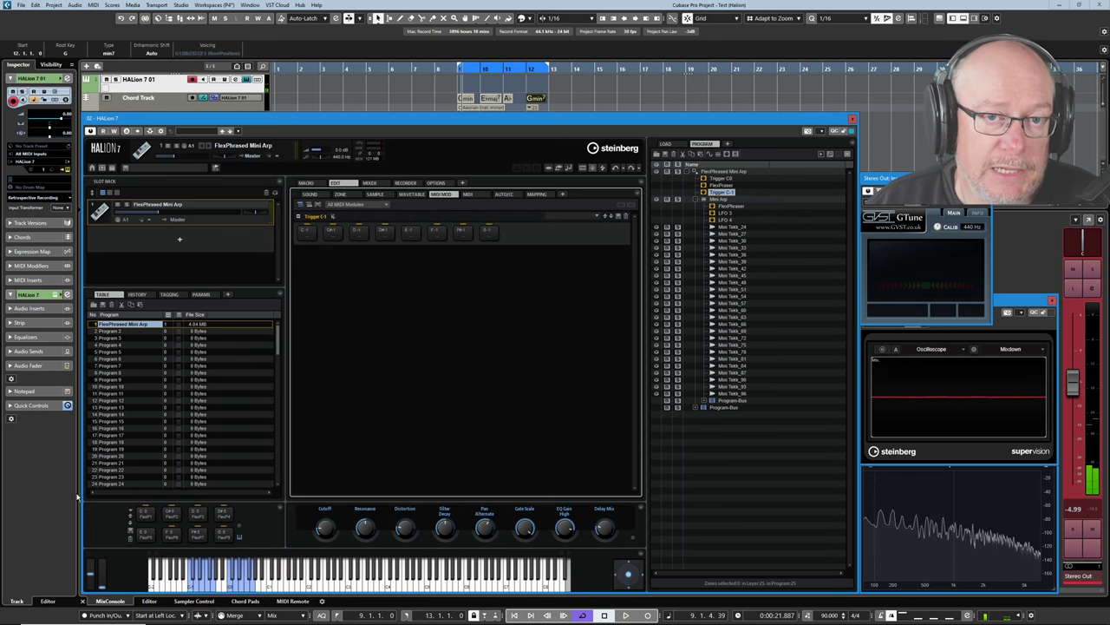
right_click(308, 232)
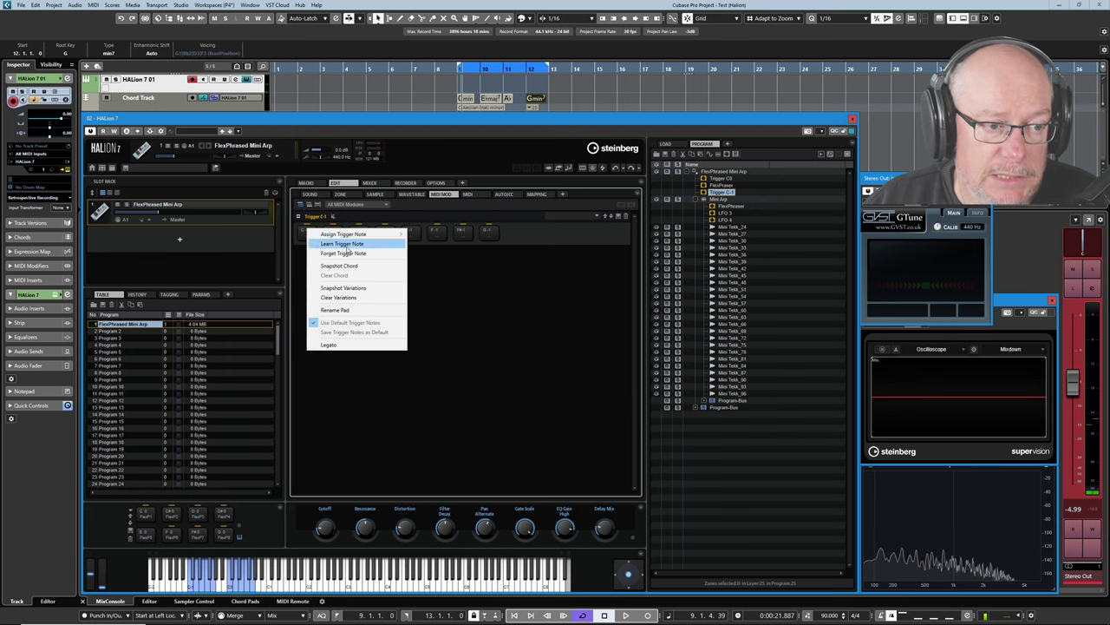
click(327, 265)
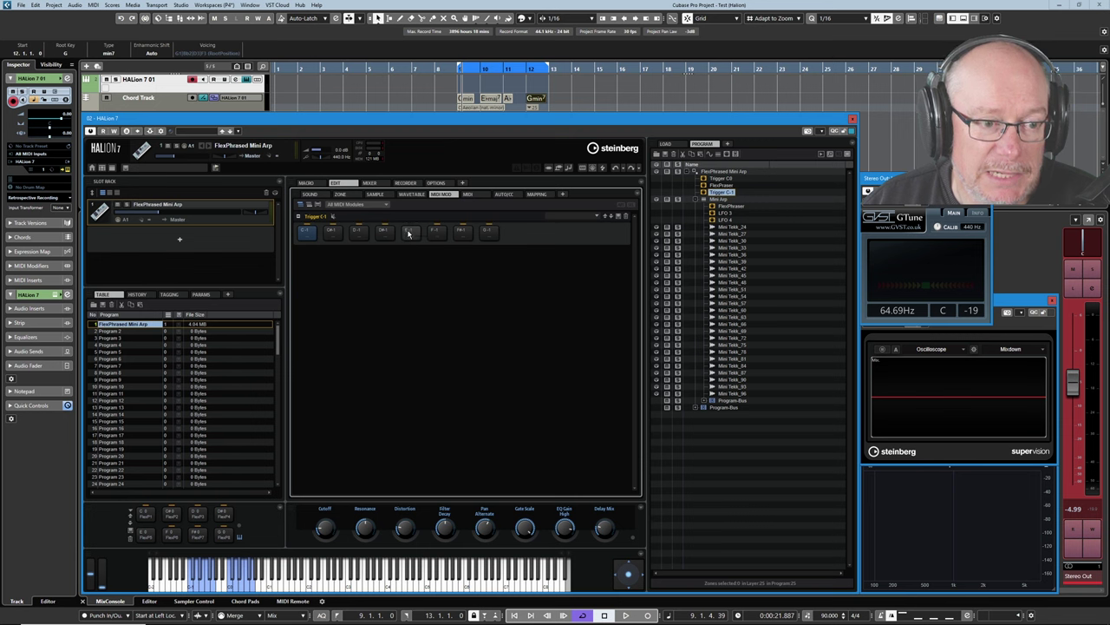
Snapshot the played chord onto pad 5 of Trigger C-1, then return to the FlexPhraser settings.
right_click(412, 231)
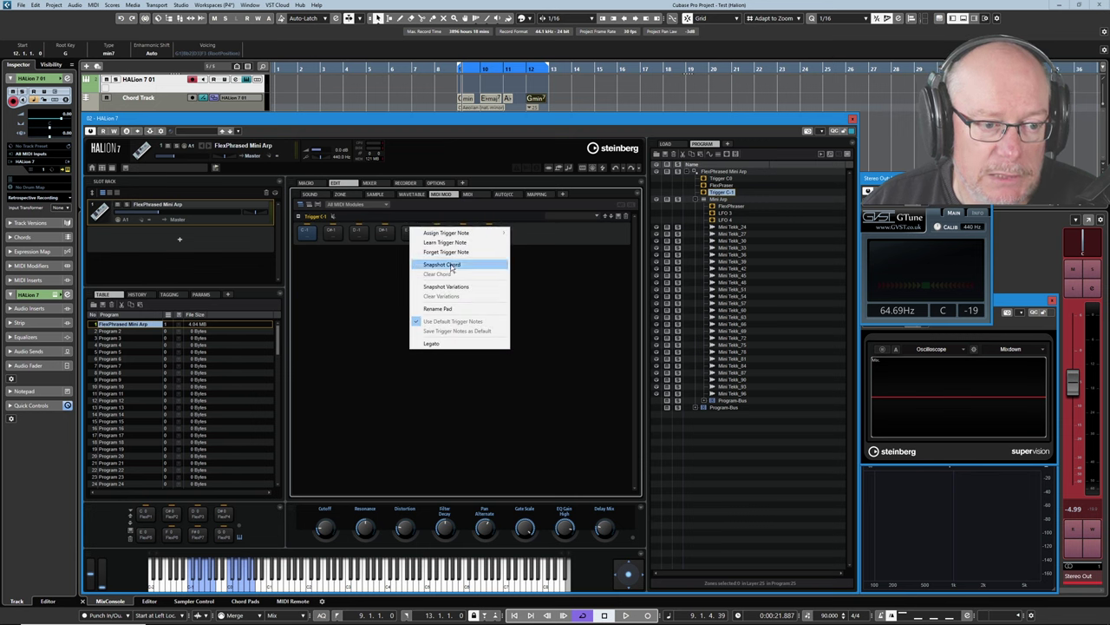
click(445, 264)
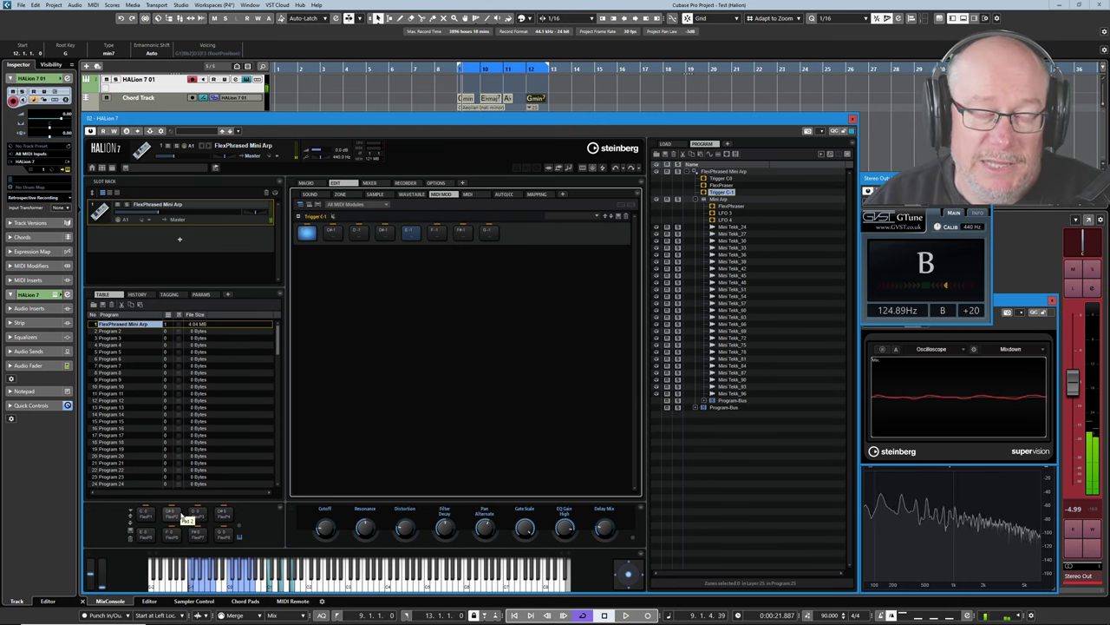
click(733, 207)
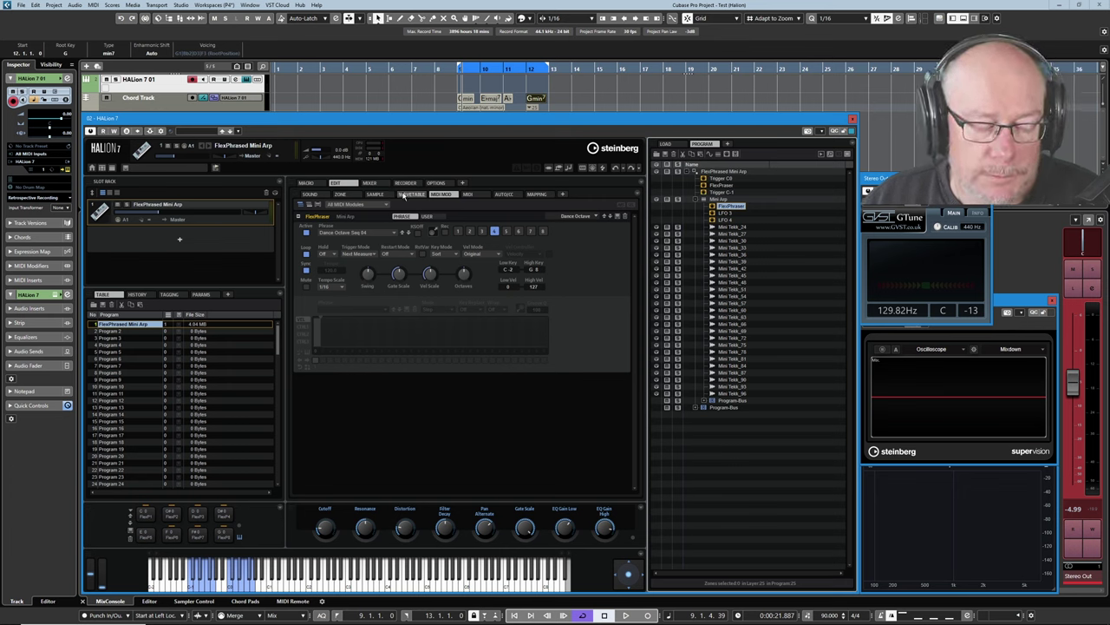
Keep the first pad's name unchanged, then view Trigger C0's pads before going back to Trigger C-1.
key(Up)
key(Up)
right_click(310, 233)
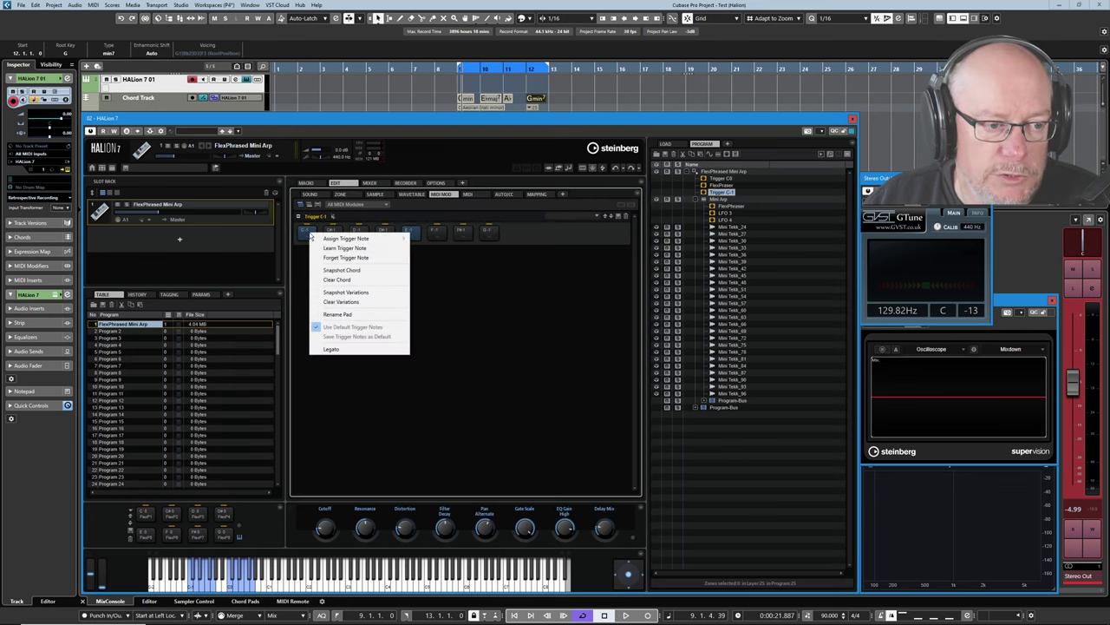
click(338, 315)
key(Return)
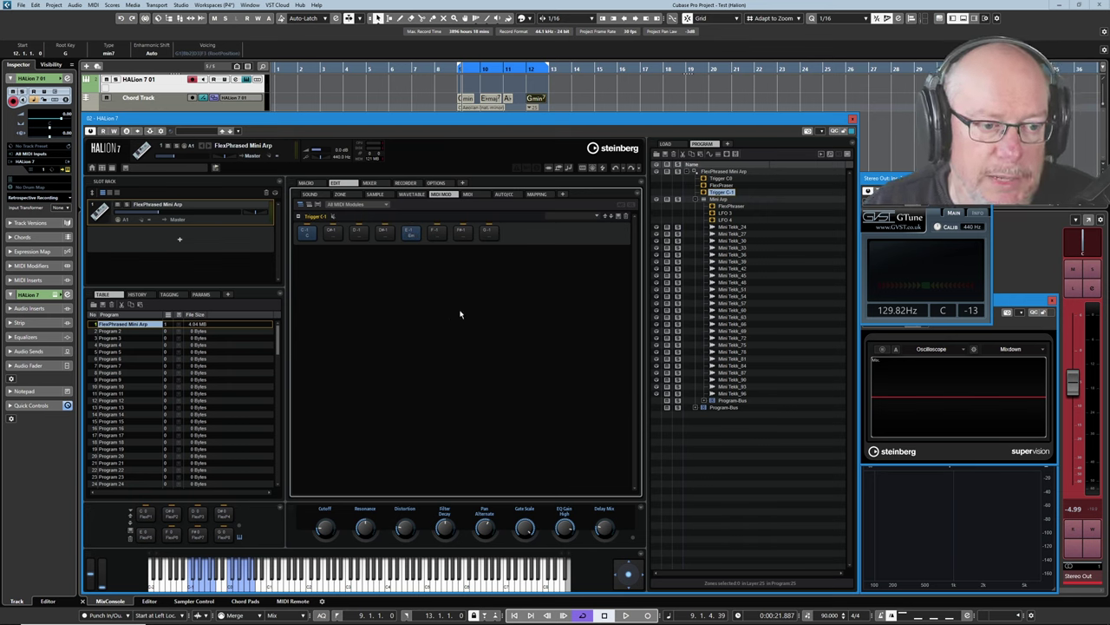
click(720, 178)
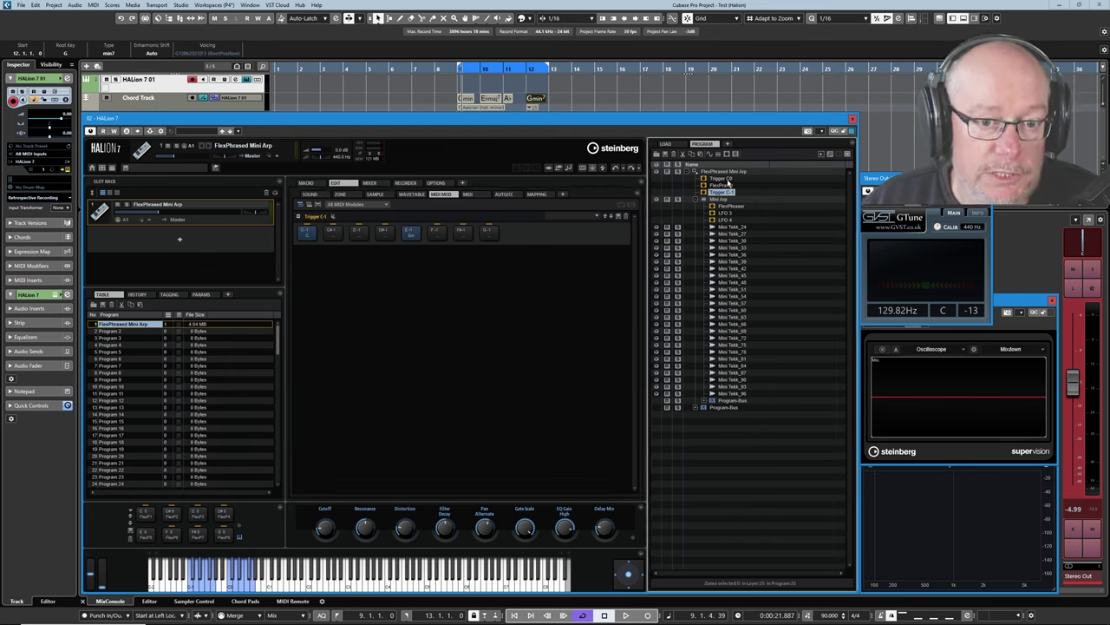
click(720, 192)
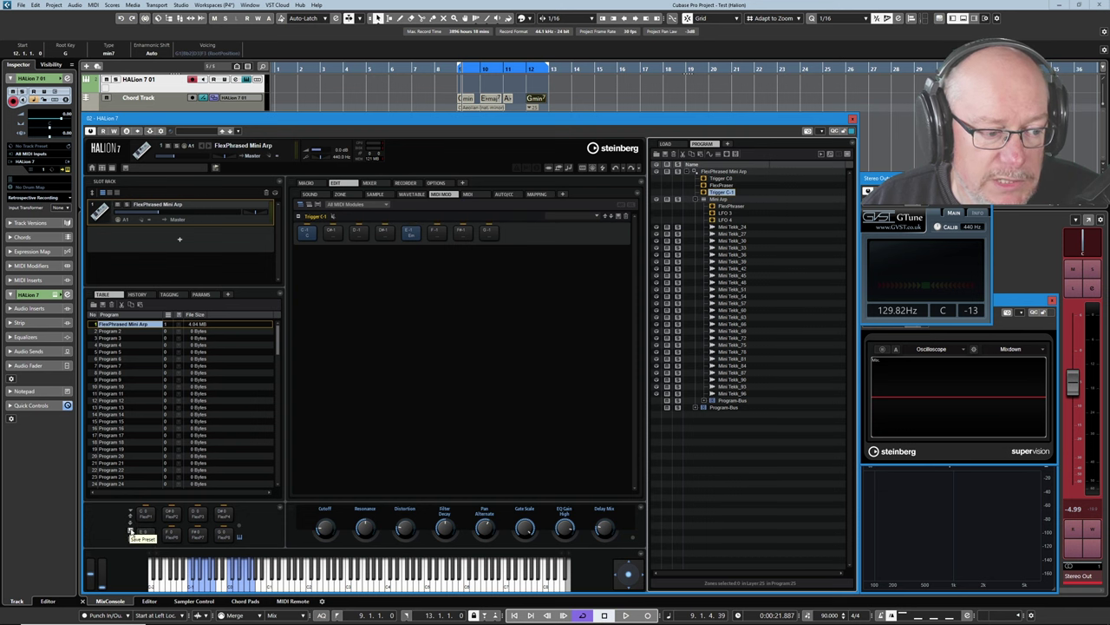
Save the current pad set as a preset named 'Trigger Example'.
click(130, 531)
text(Trigger)
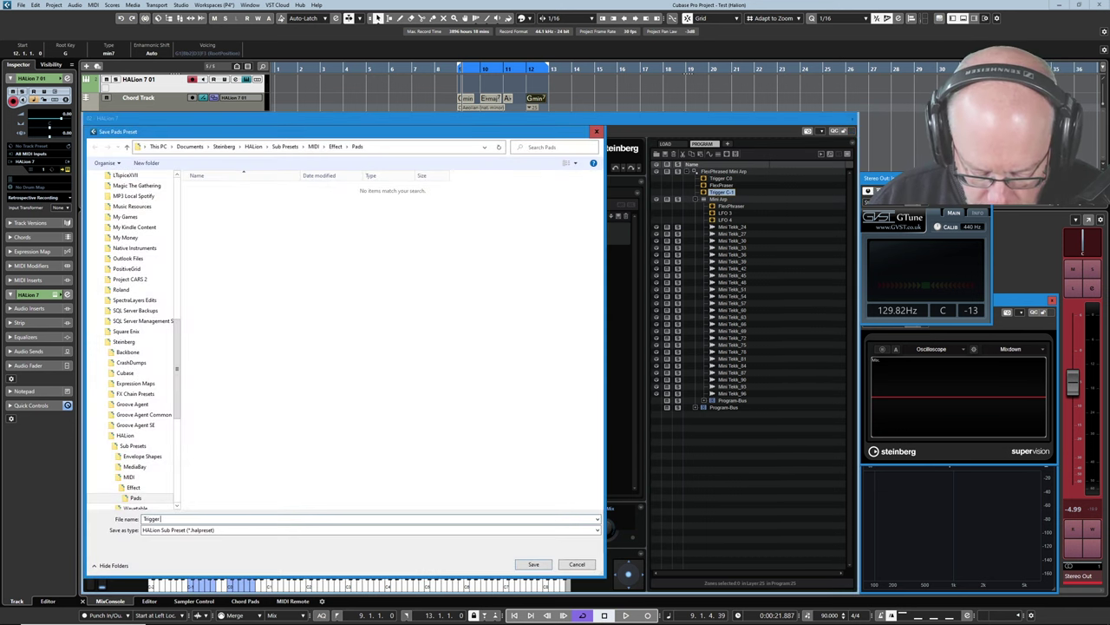
text( Example)
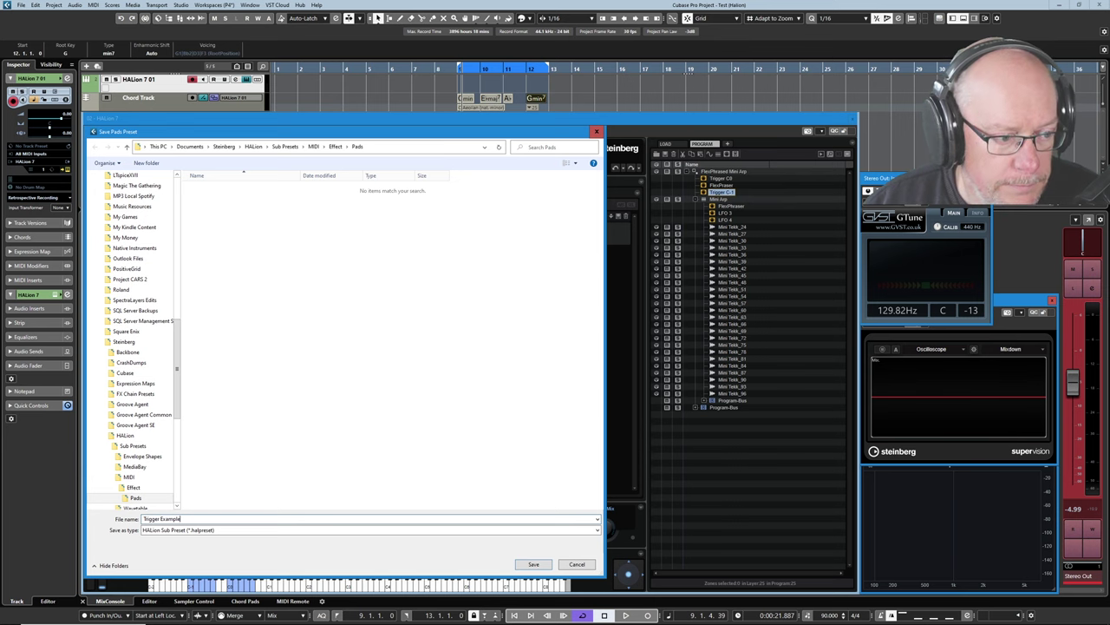
click(533, 564)
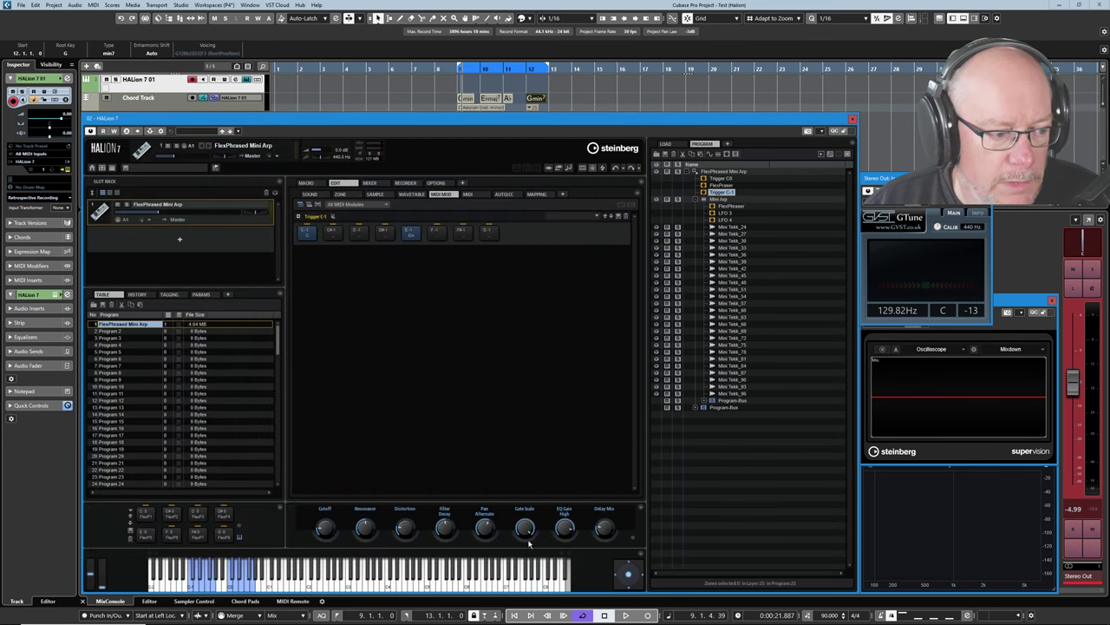
Load a factory chord preset from the FM Lab folder onto the pads and audition pad 3.
click(131, 513)
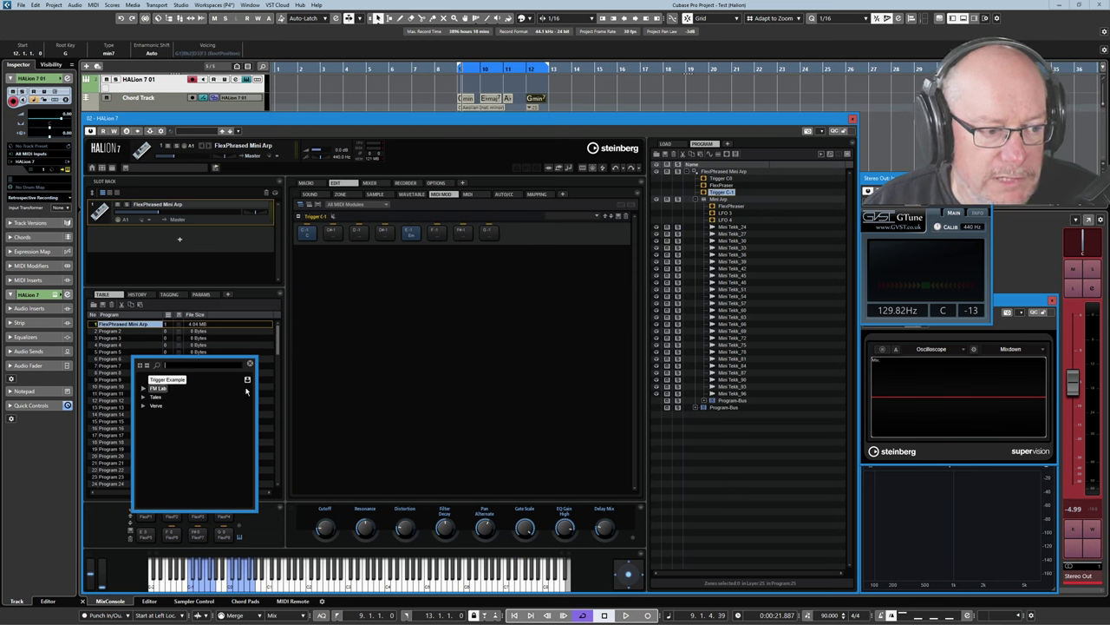
click(144, 388)
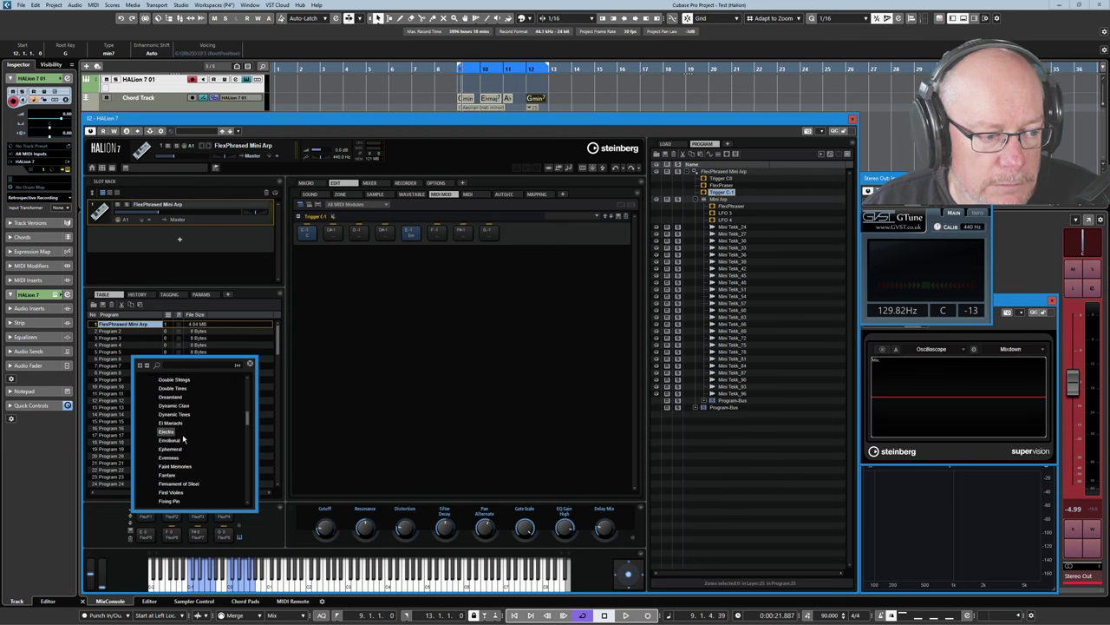
double_click(173, 397)
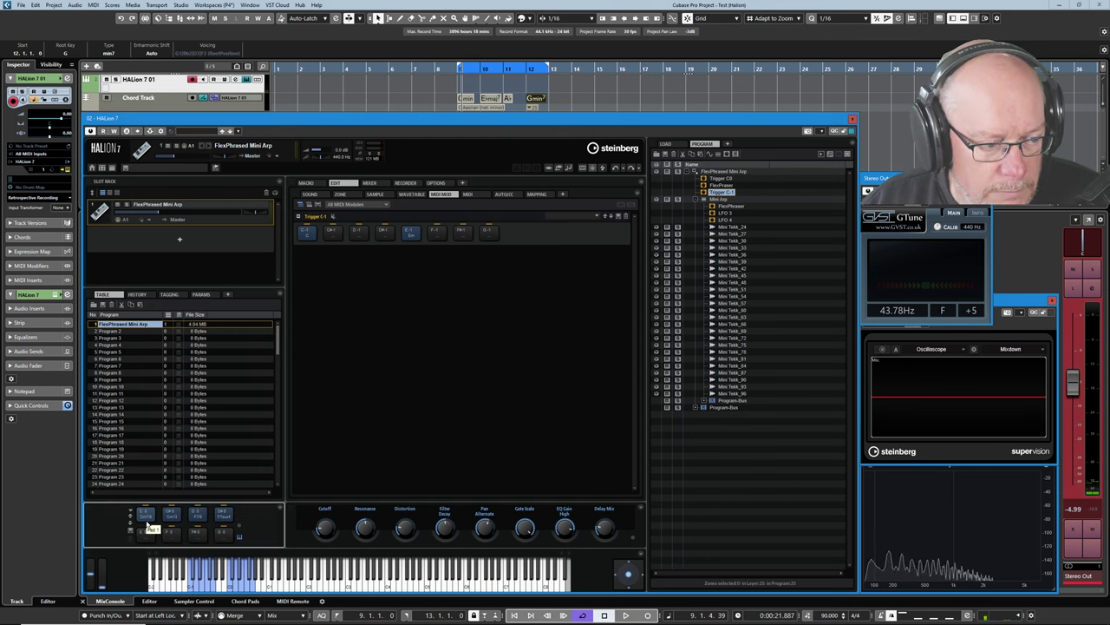
click(199, 519)
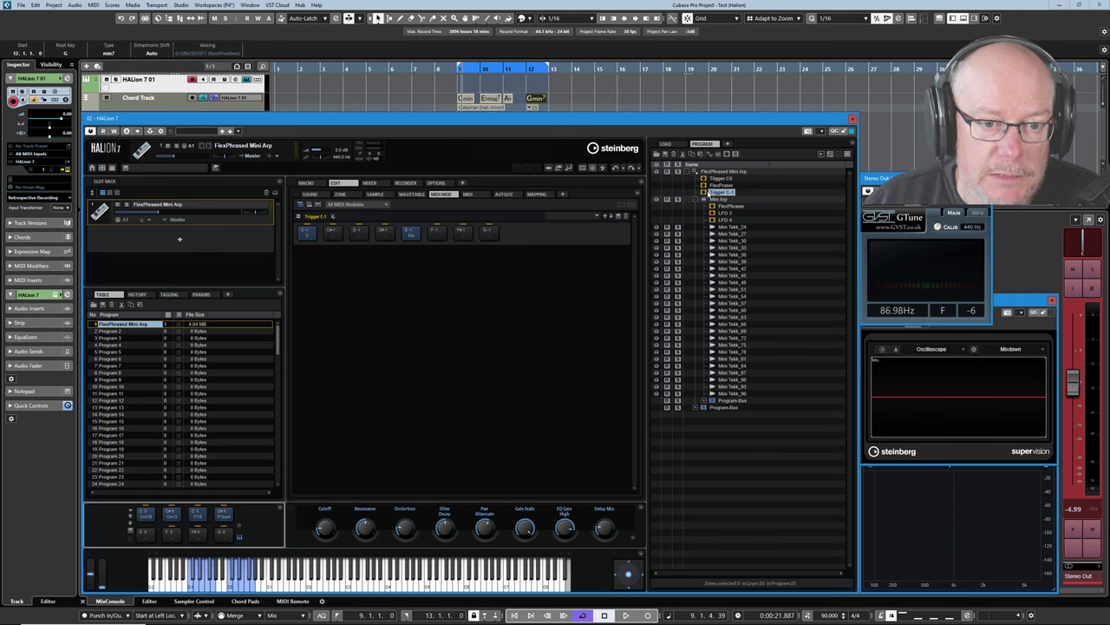
Copy and paste the Trigger C-1 module, then rename the duplicate 'Trigger C-2'.
right_click(710, 194)
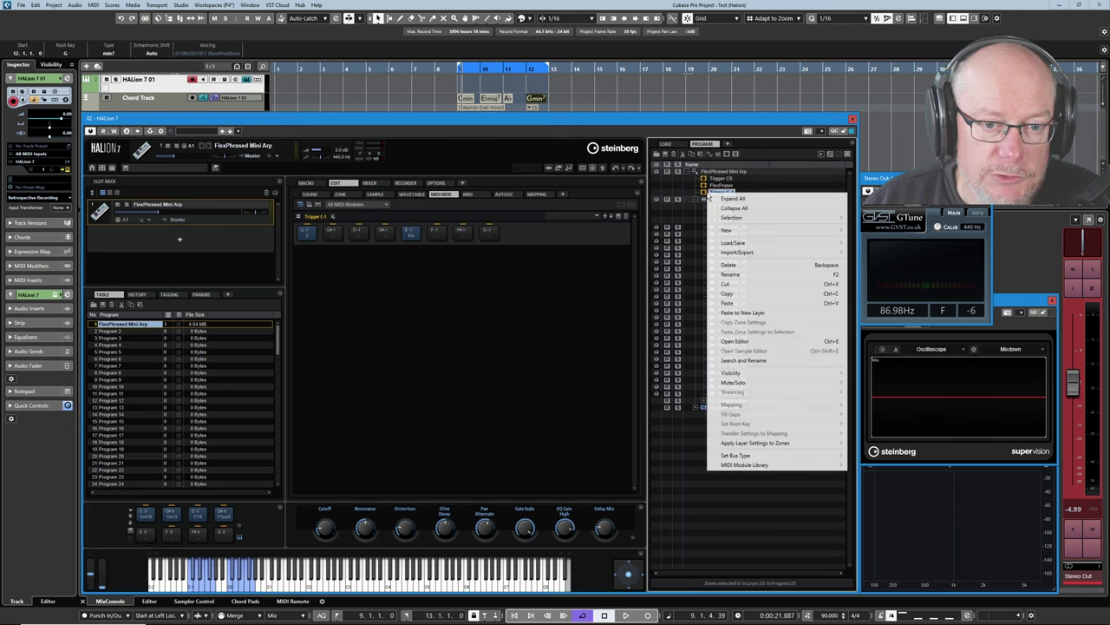
click(743, 294)
right_click(742, 289)
click(742, 282)
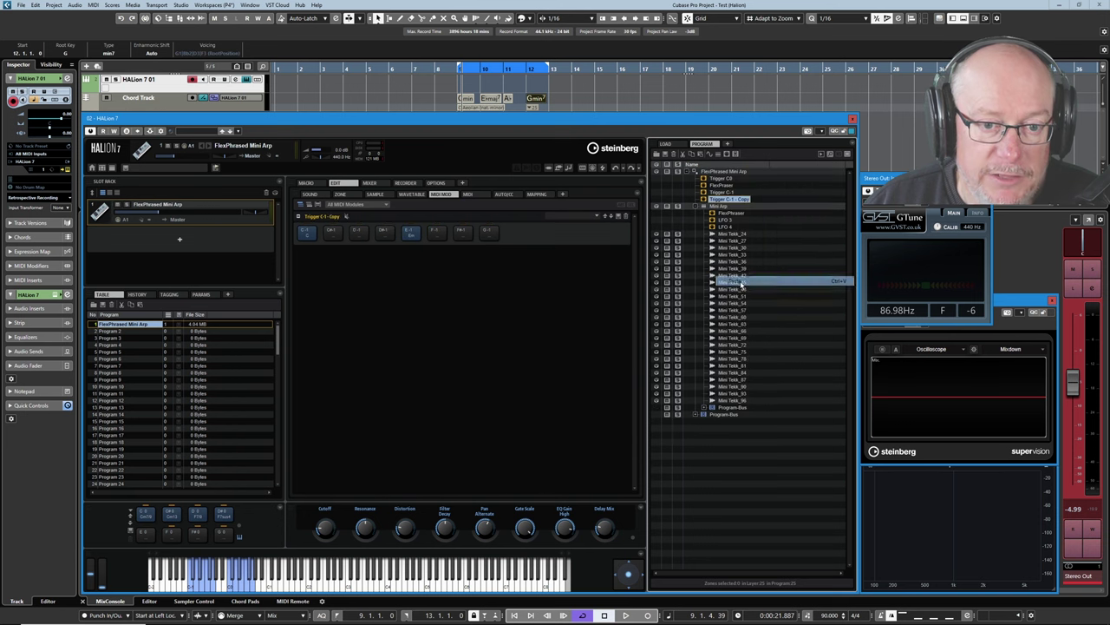
right_click(722, 200)
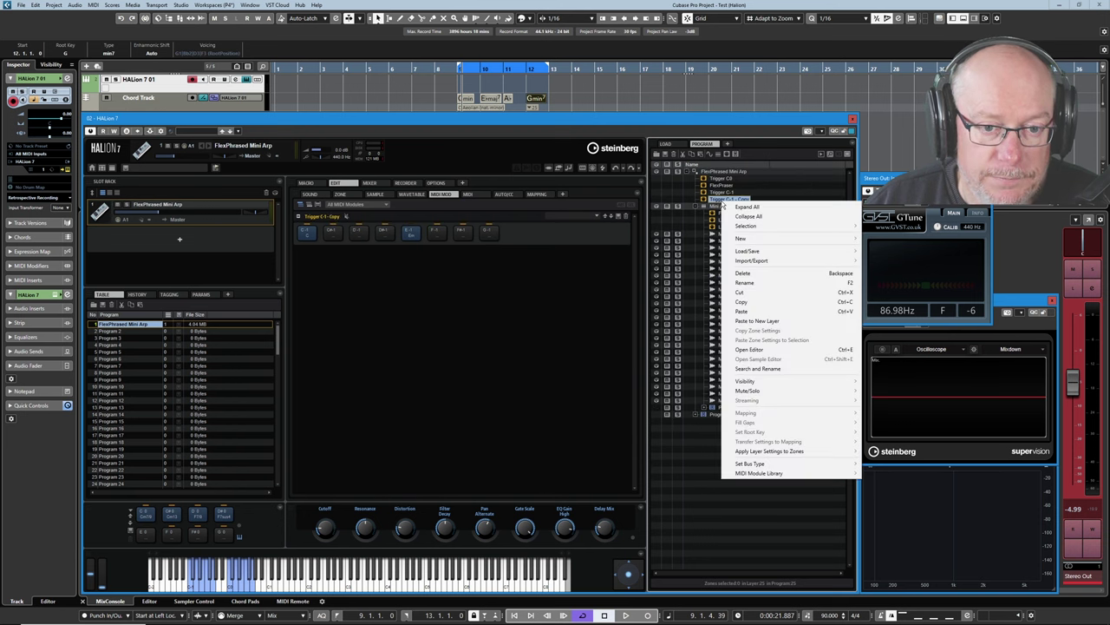
click(744, 283)
text(Trigger C)
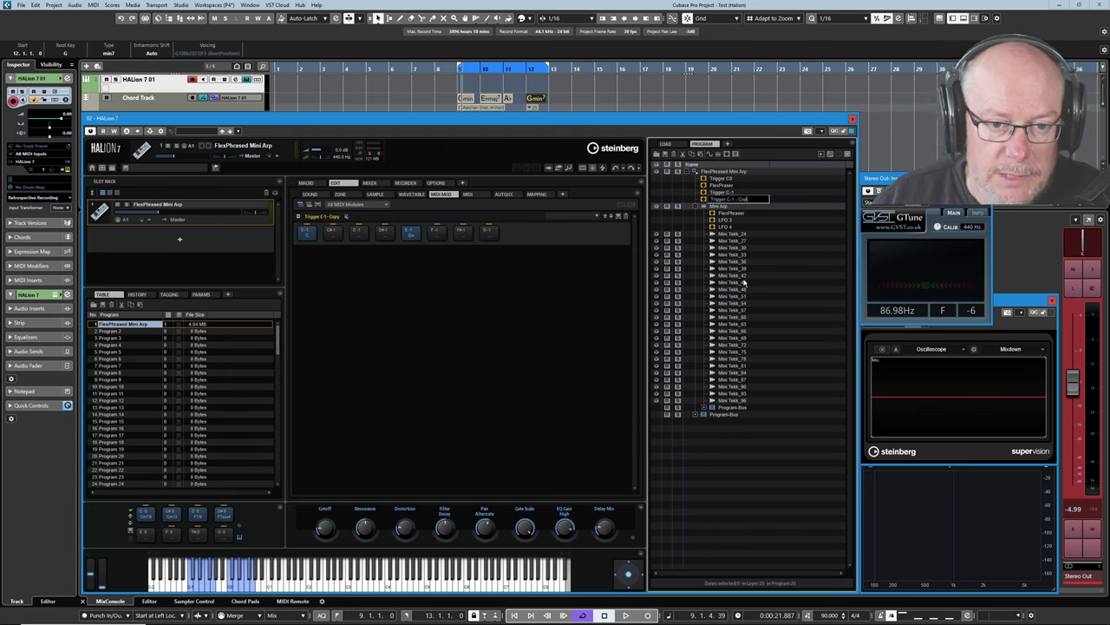
text(-2)
key(Return)
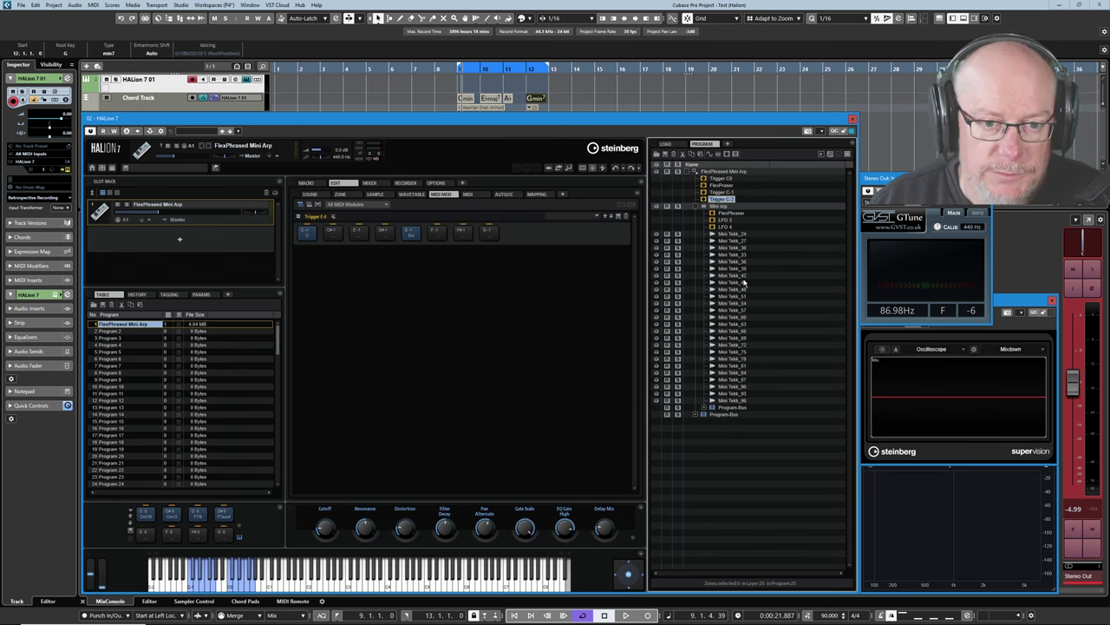
Learn a trigger note on the first pad, check each trigger module's pads, and move Trigger C0 down.
right_click(306, 231)
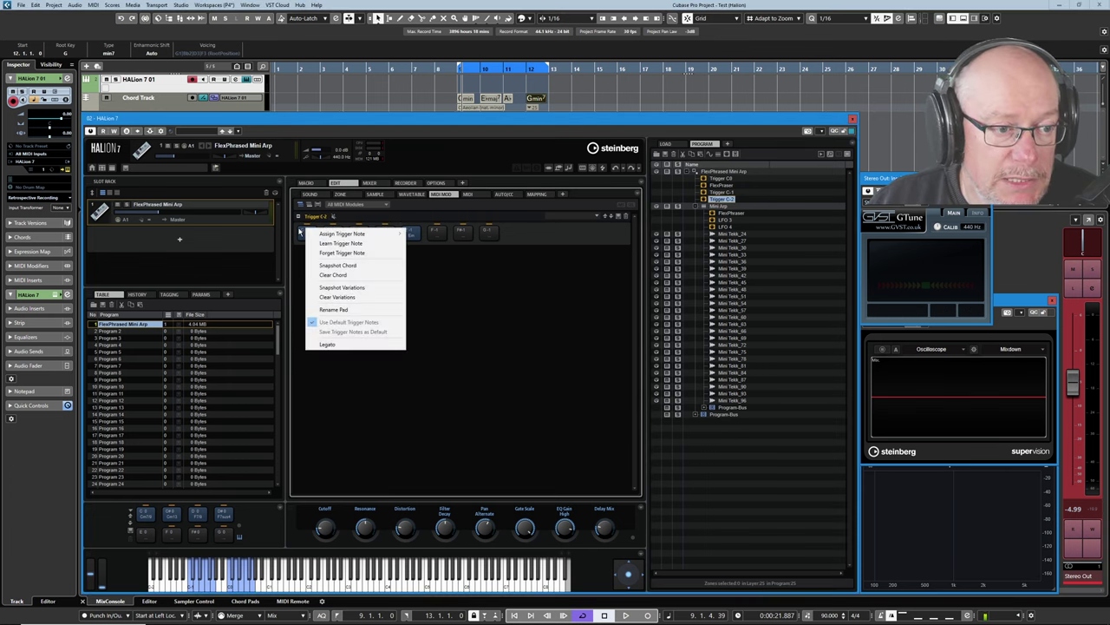
click(339, 246)
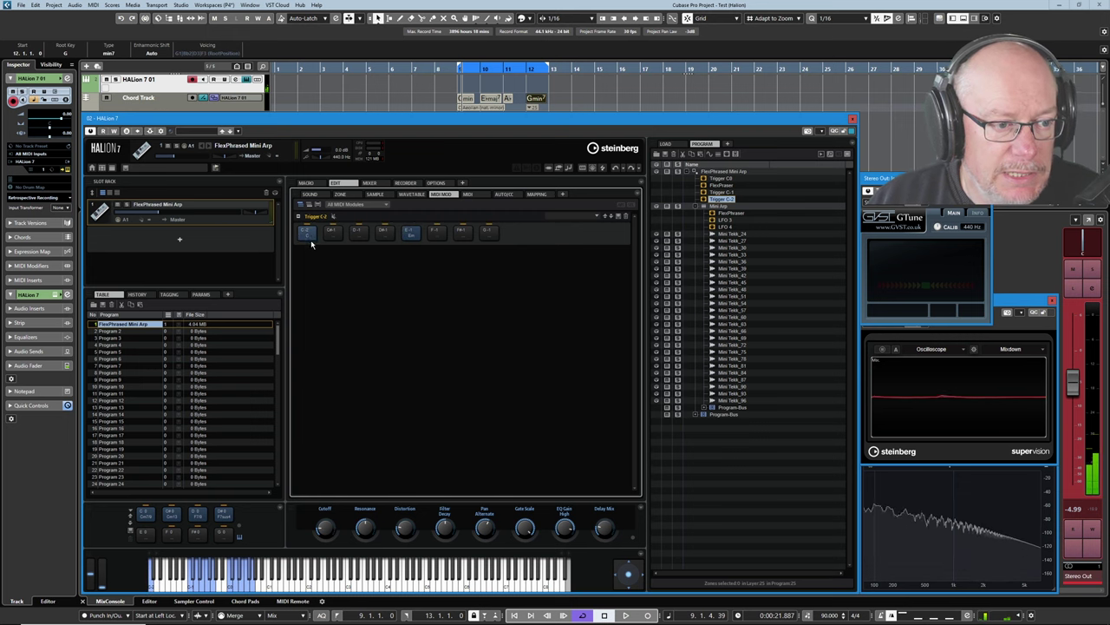
click(721, 179)
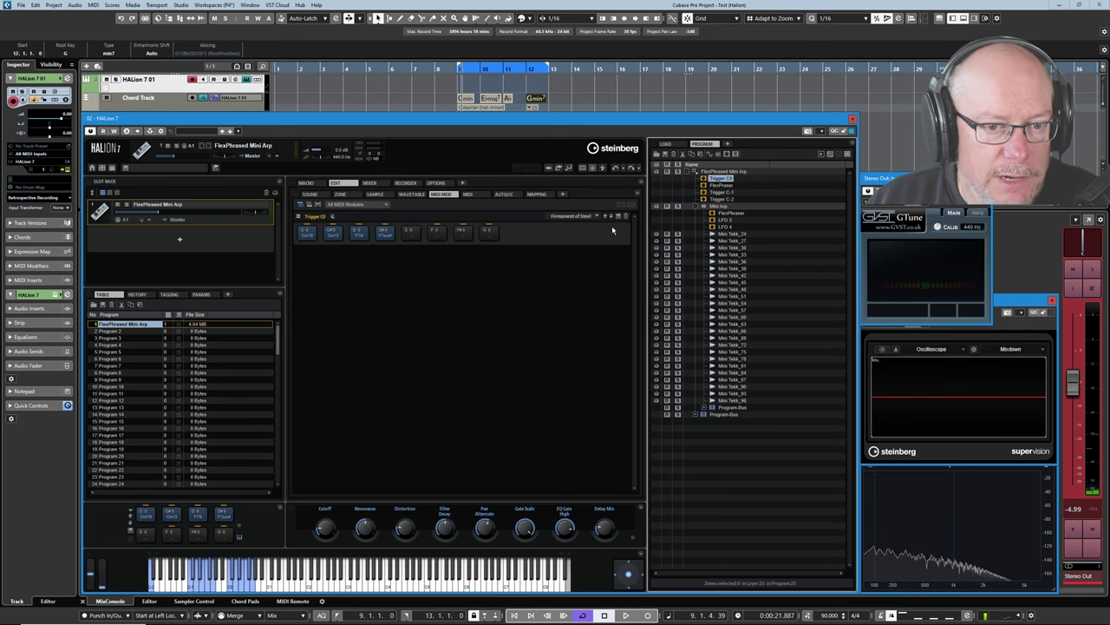
click(727, 192)
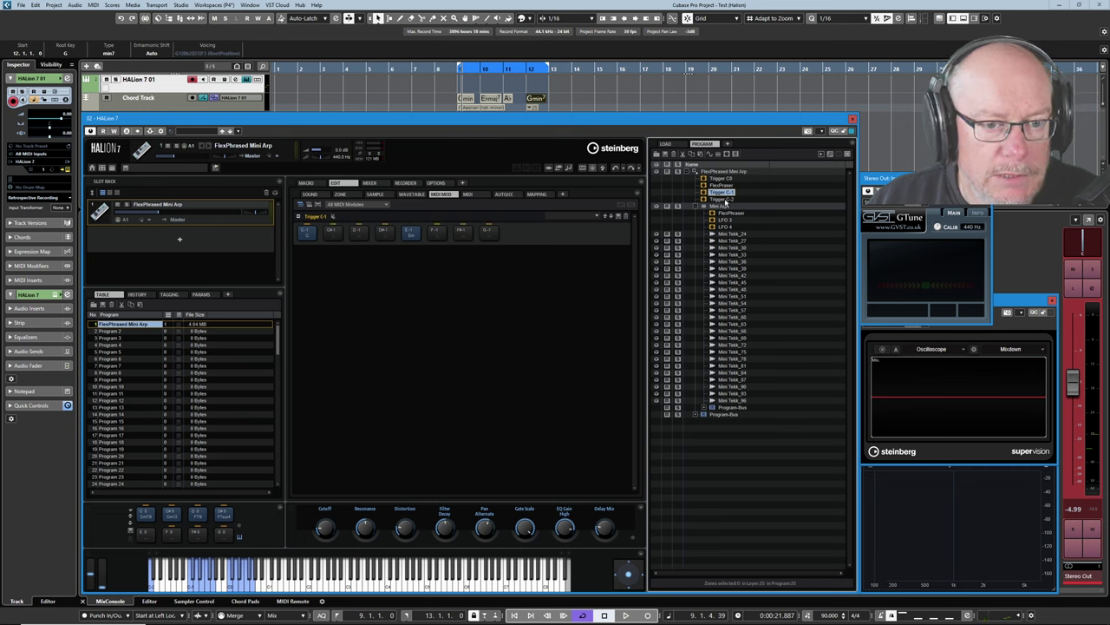
click(729, 199)
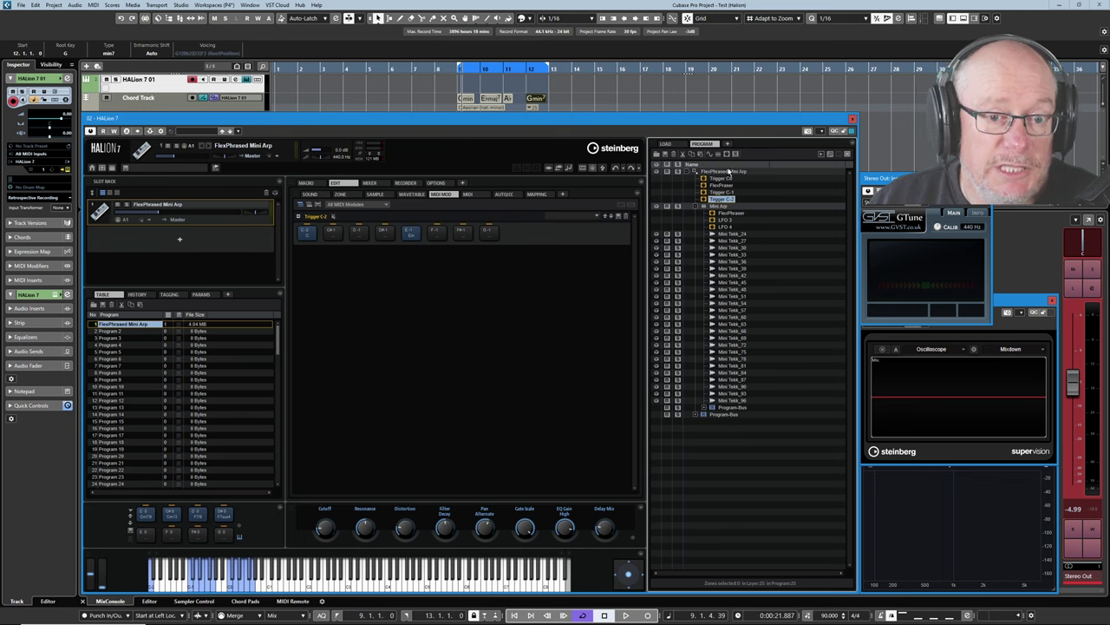
drag(721, 178, 713, 197)
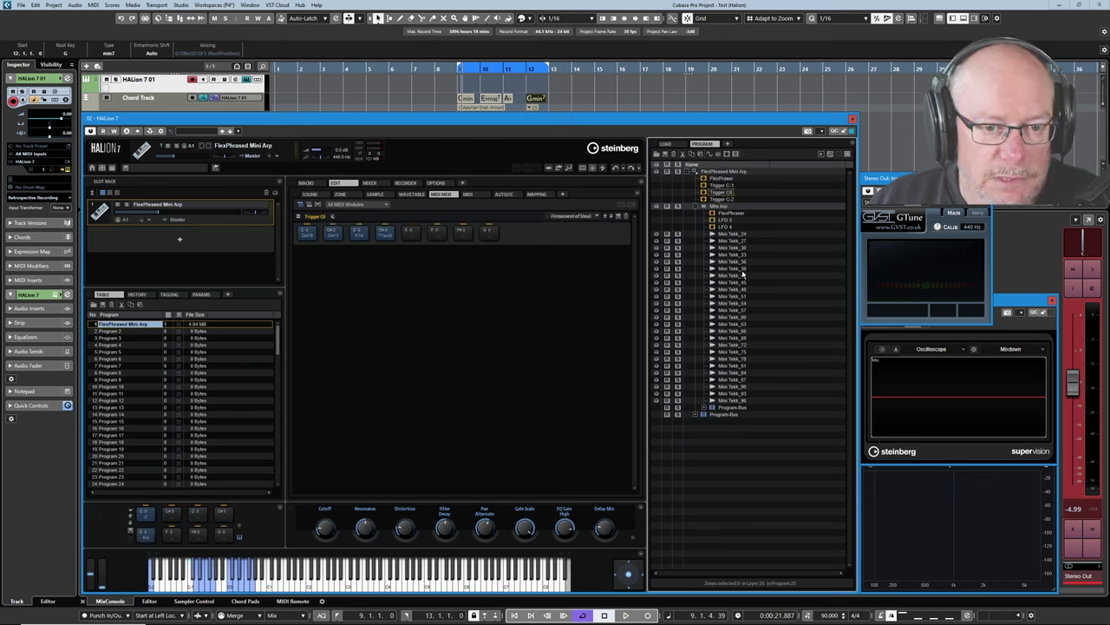
Drag Trigger C-2 above Trigger C0 and check the pads of each trigger module.
click(723, 185)
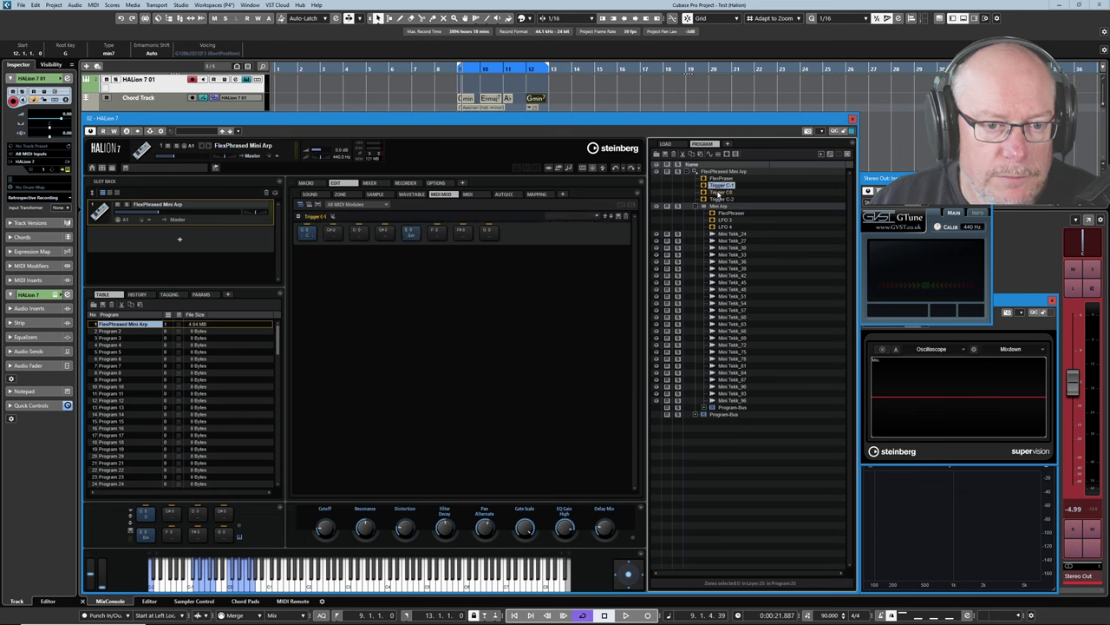
click(720, 192)
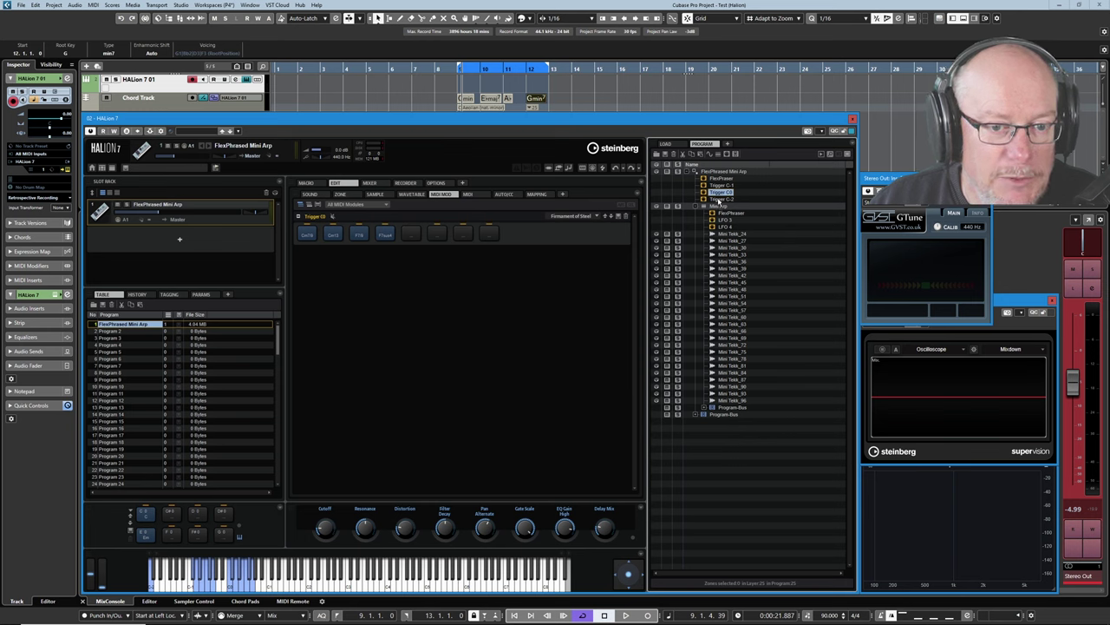
click(719, 199)
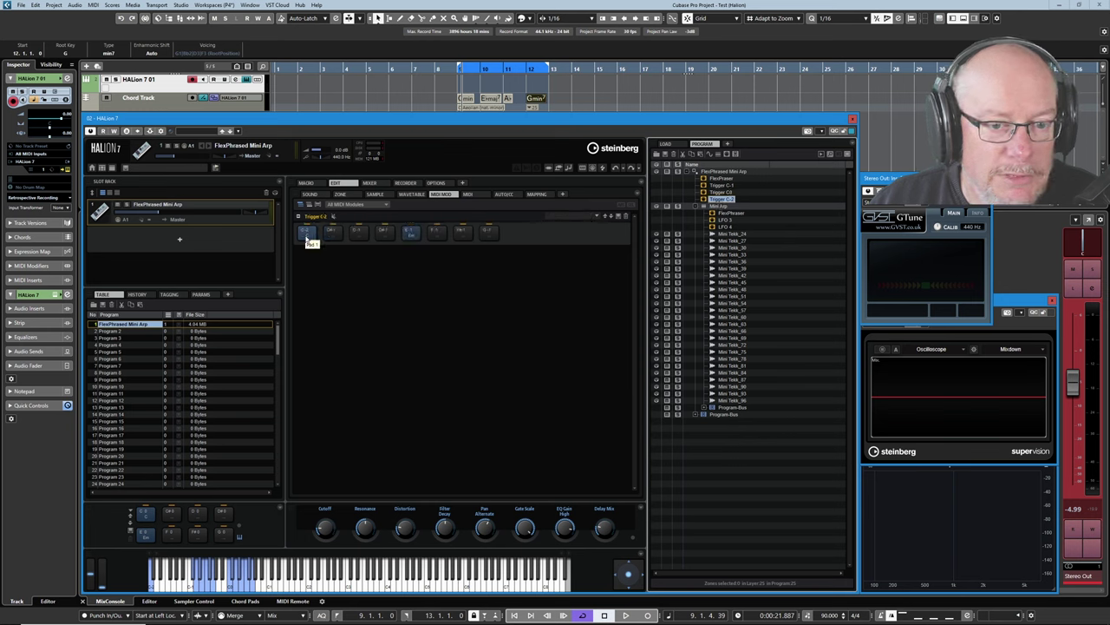
drag(715, 200, 721, 193)
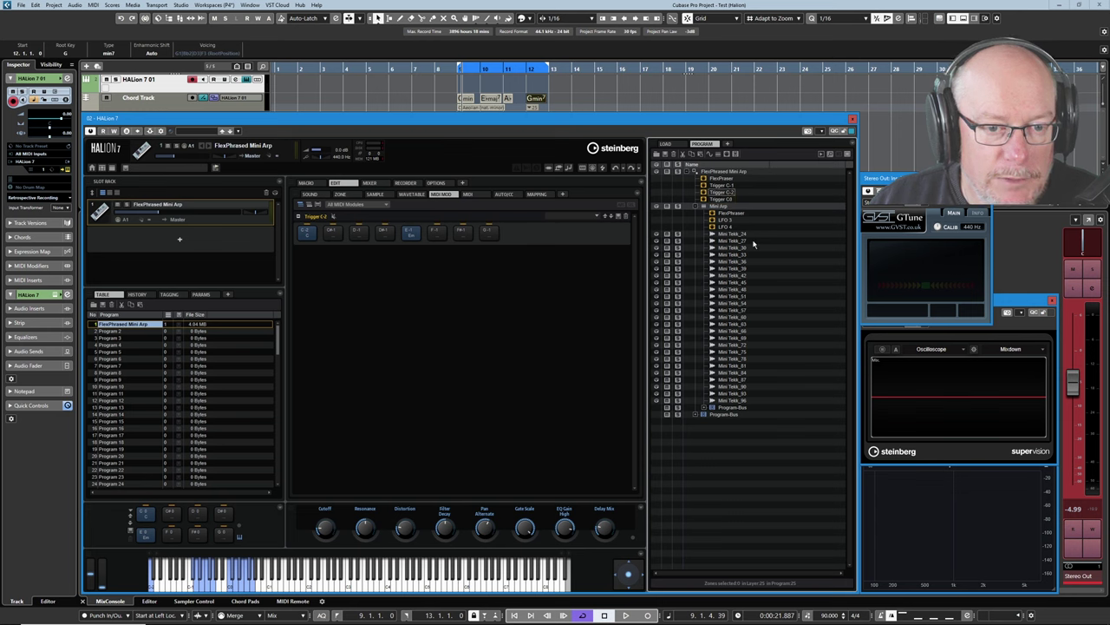
click(718, 185)
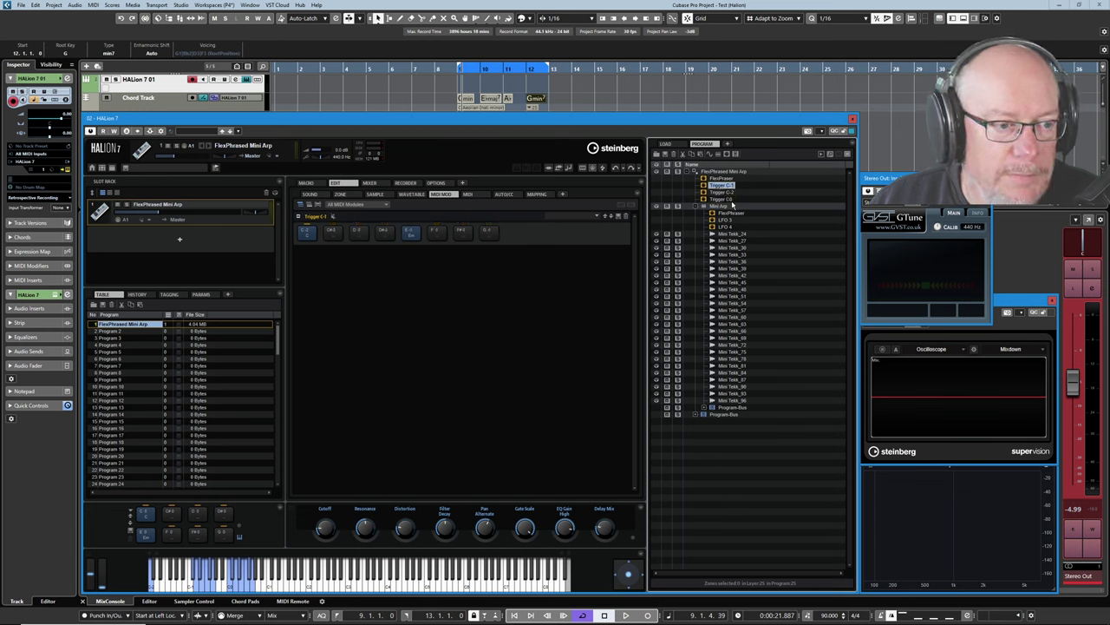
click(729, 194)
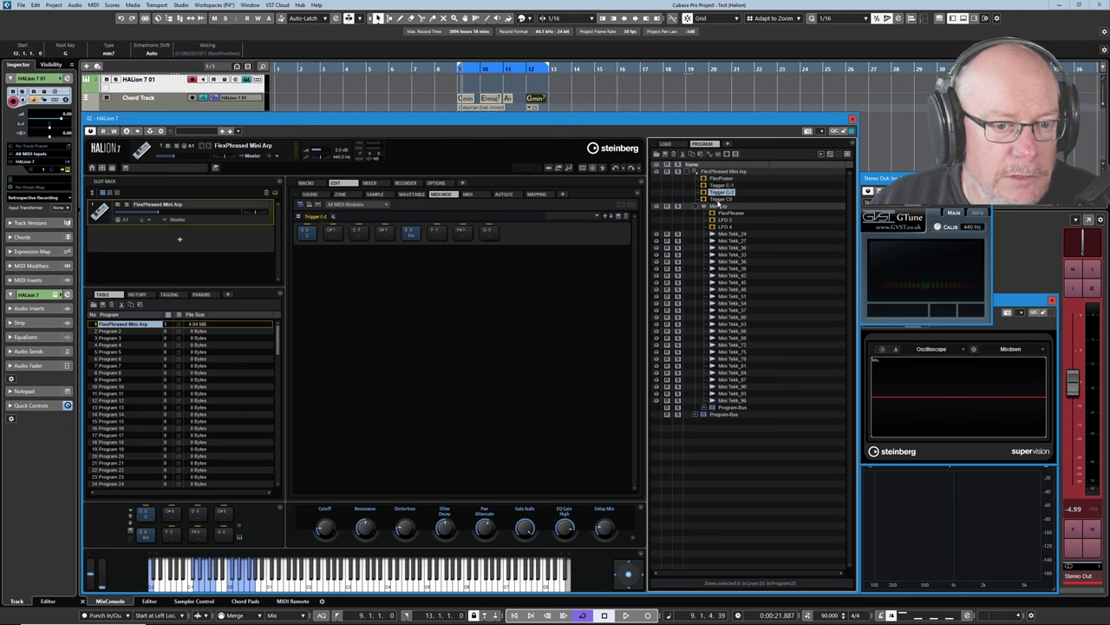
click(720, 200)
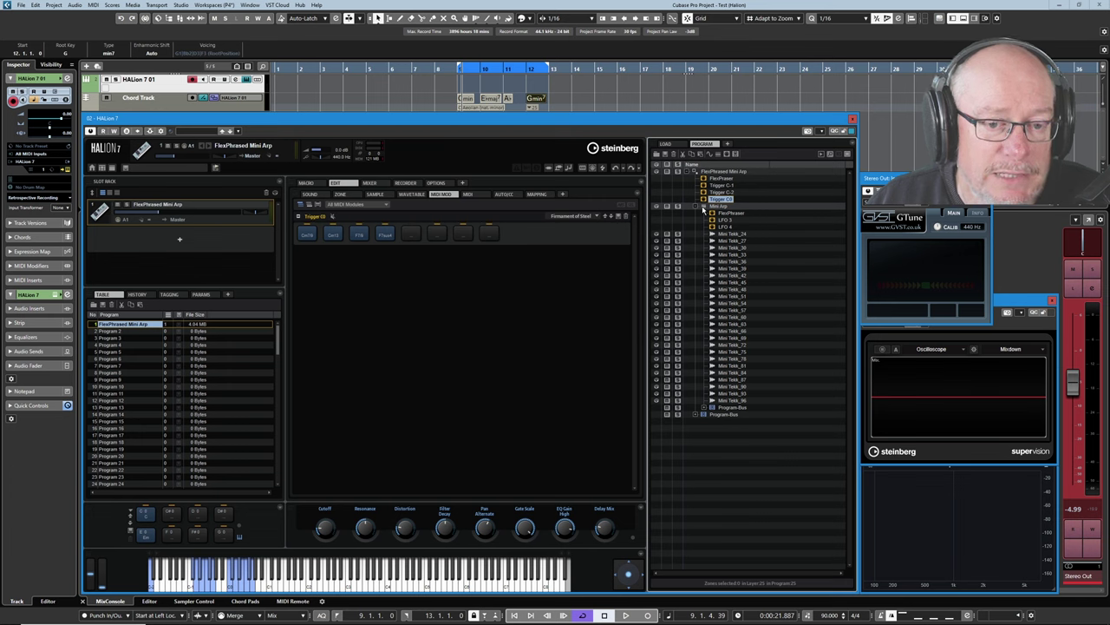
Delete the Trigger C-2 module from the program.
click(720, 191)
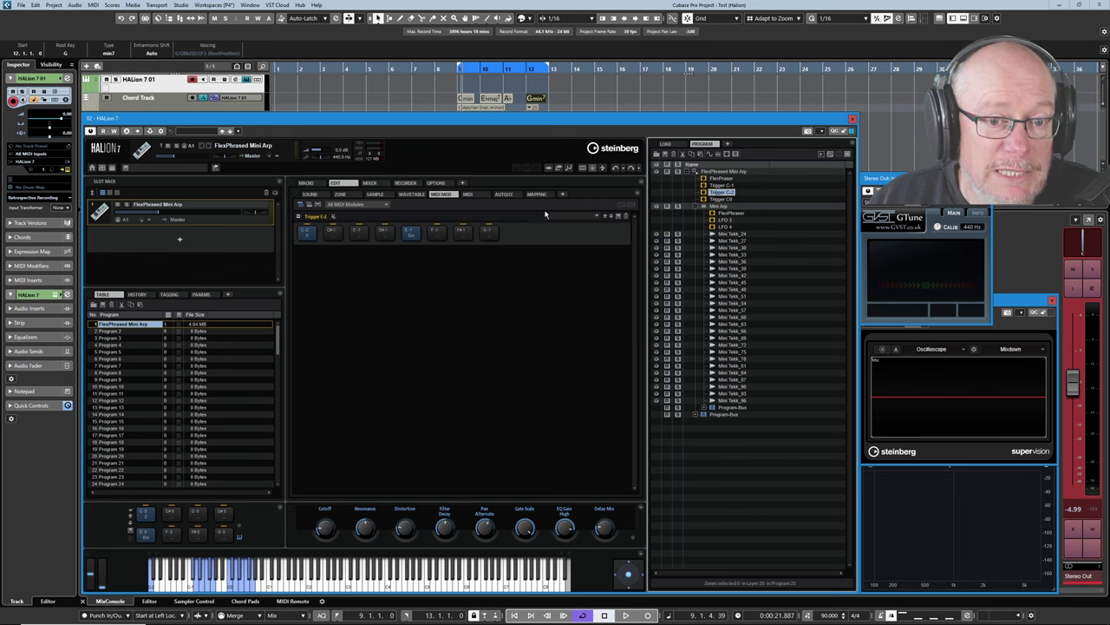
right_click(714, 194)
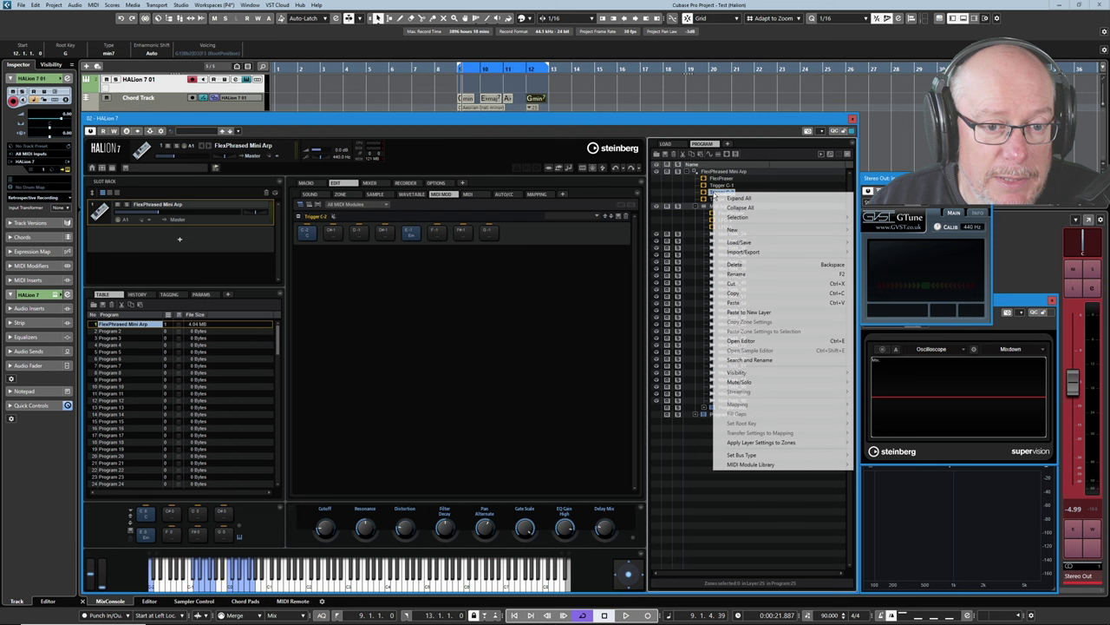
click(735, 264)
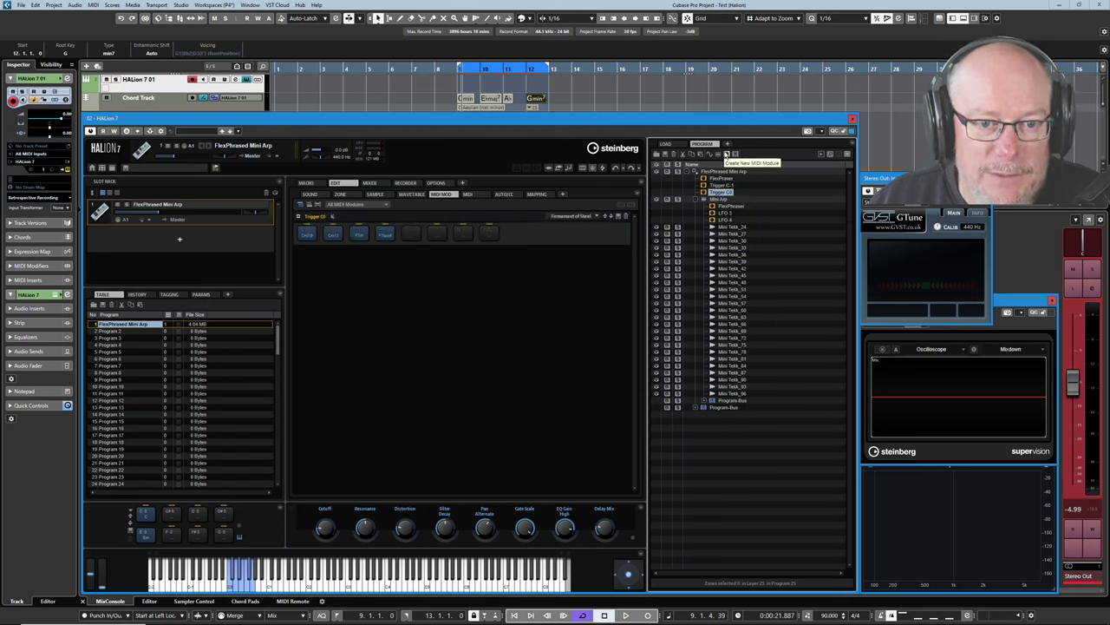
Add a new Trigger Pads module, then view the Trigger C-1 and Trigger C0 pads.
click(726, 153)
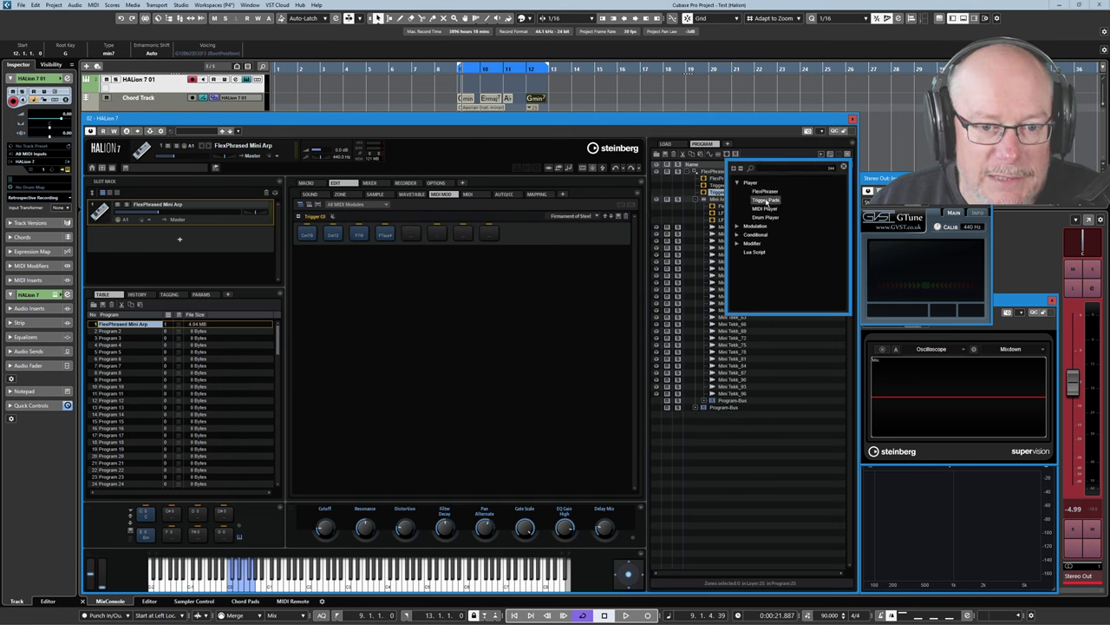
double_click(766, 199)
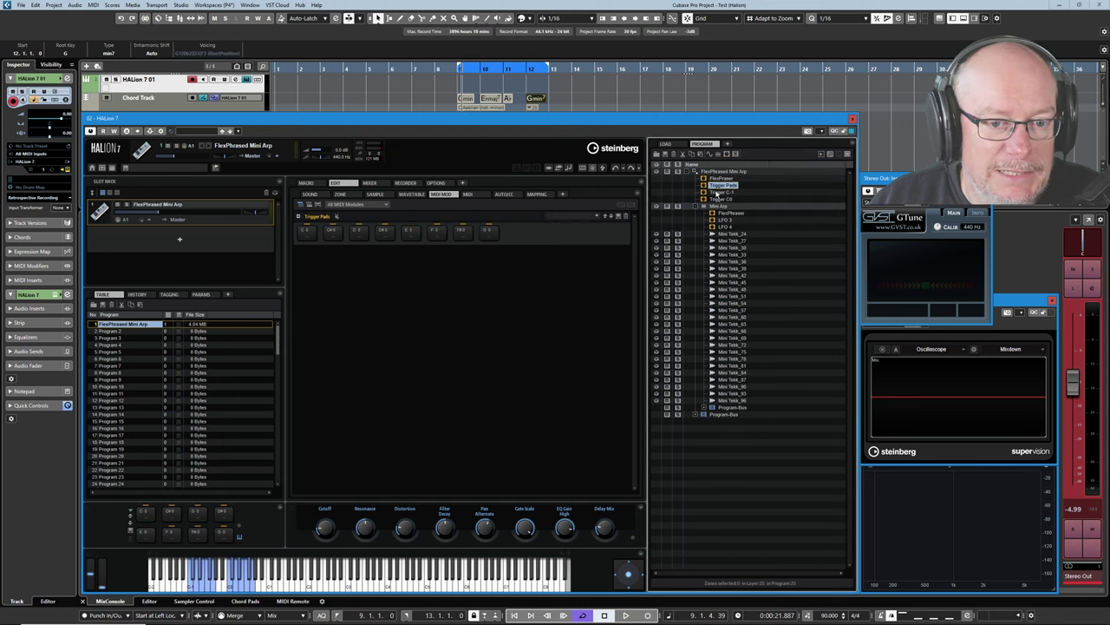
click(720, 192)
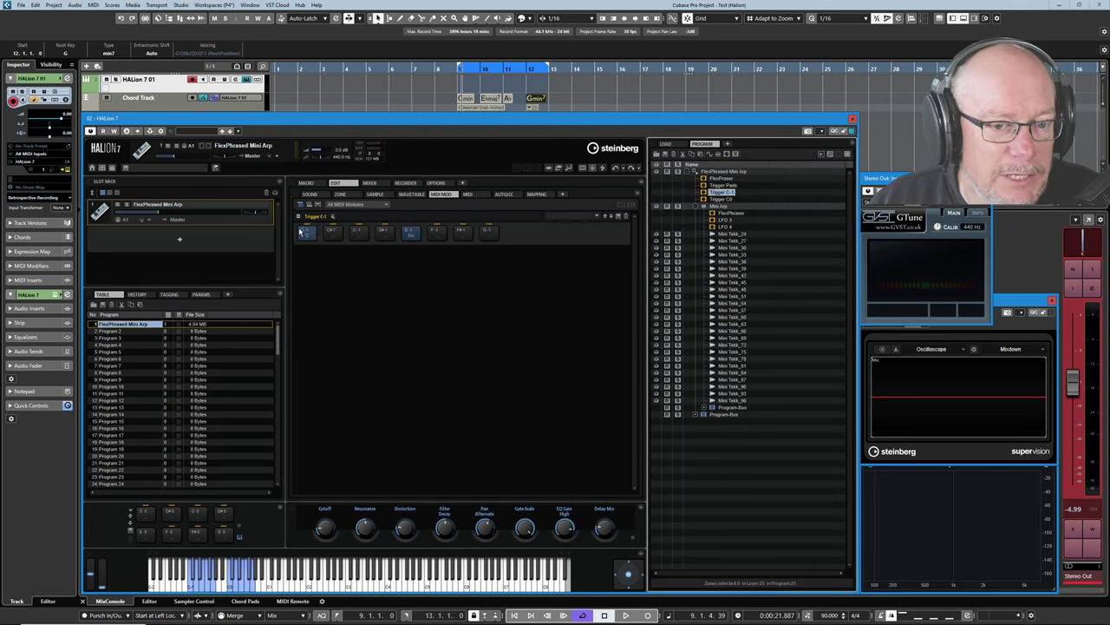
click(724, 199)
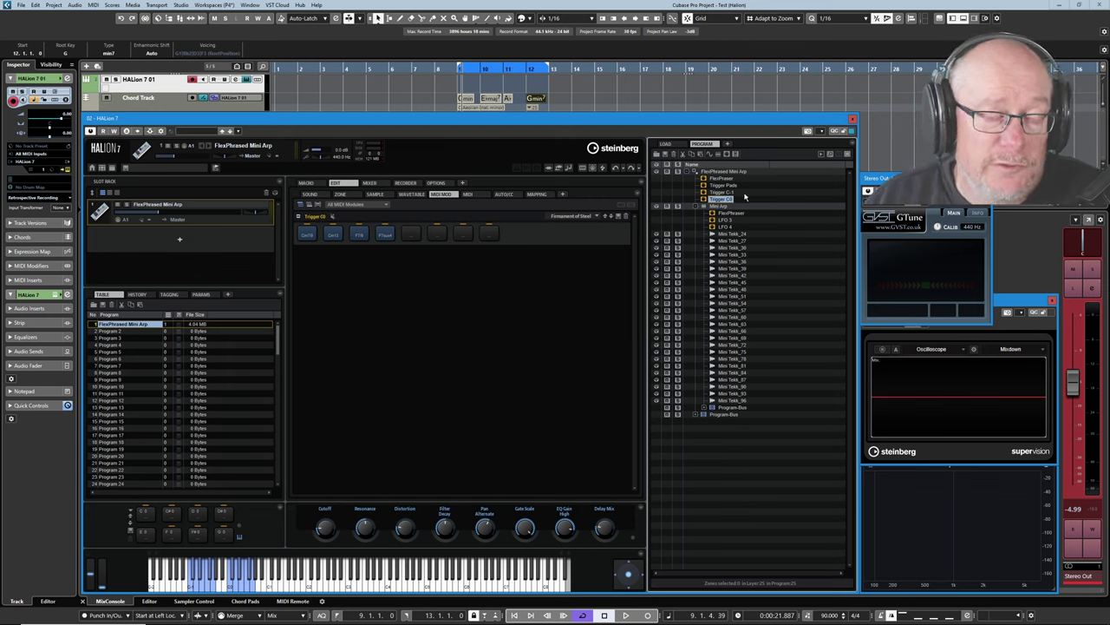
Revert the Cubase project to its last saved version with File > Revert.
click(21, 5)
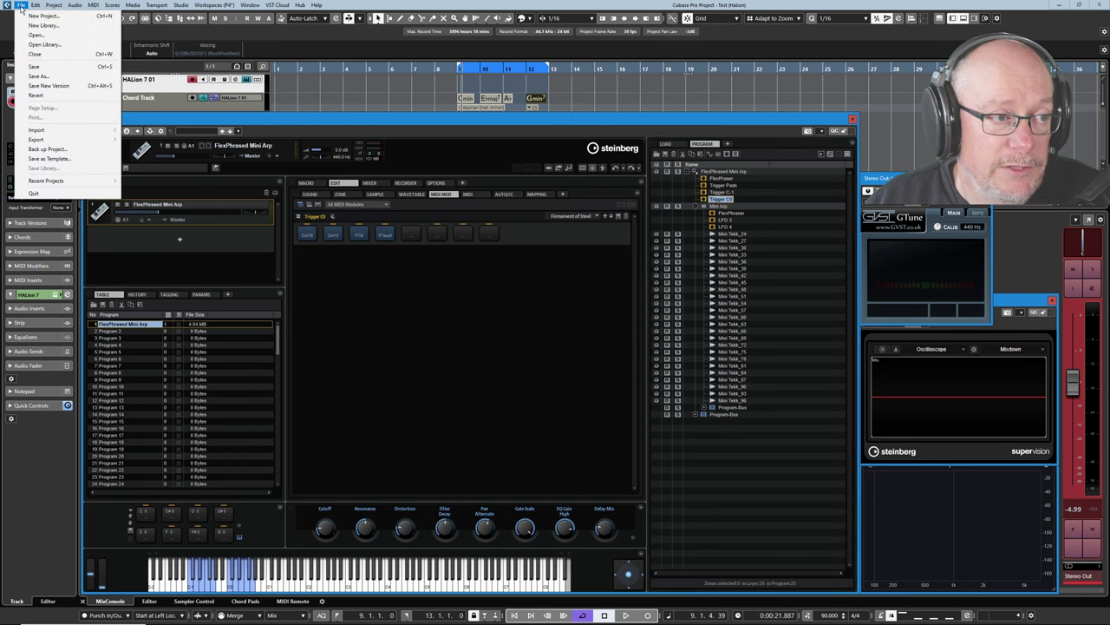
click(39, 96)
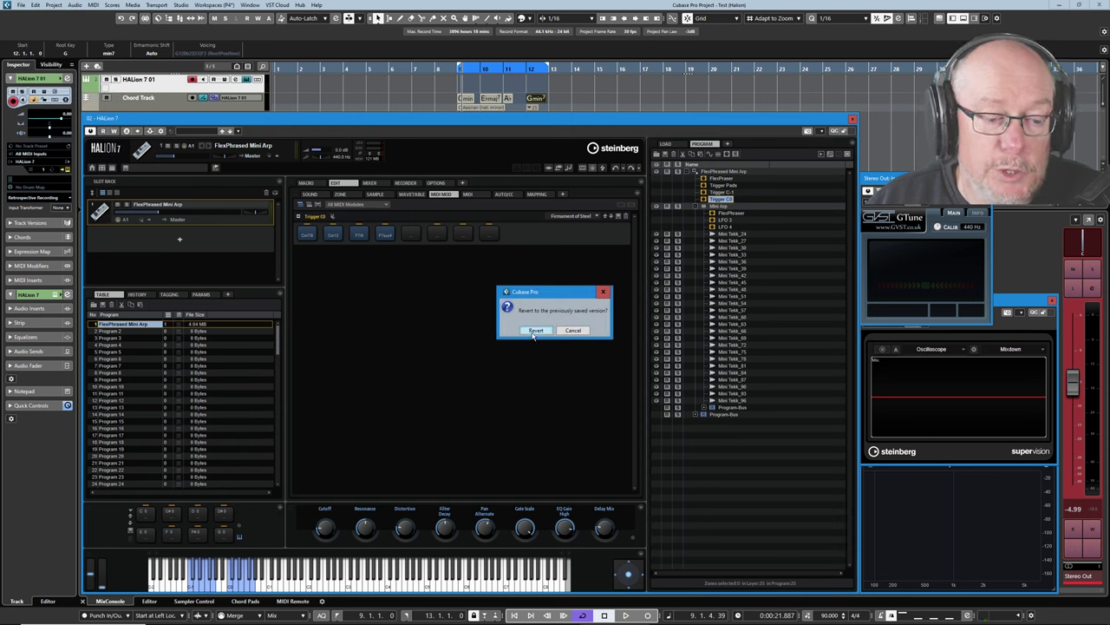
click(535, 330)
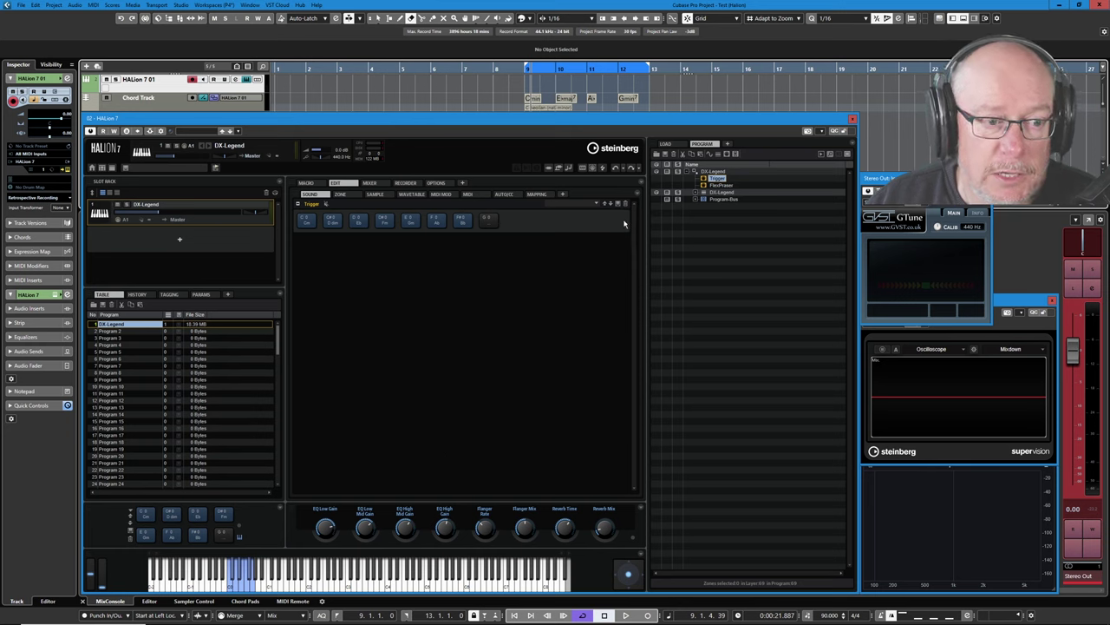
Rename the Trigger module to 'Trigger Triad'.
right_click(713, 180)
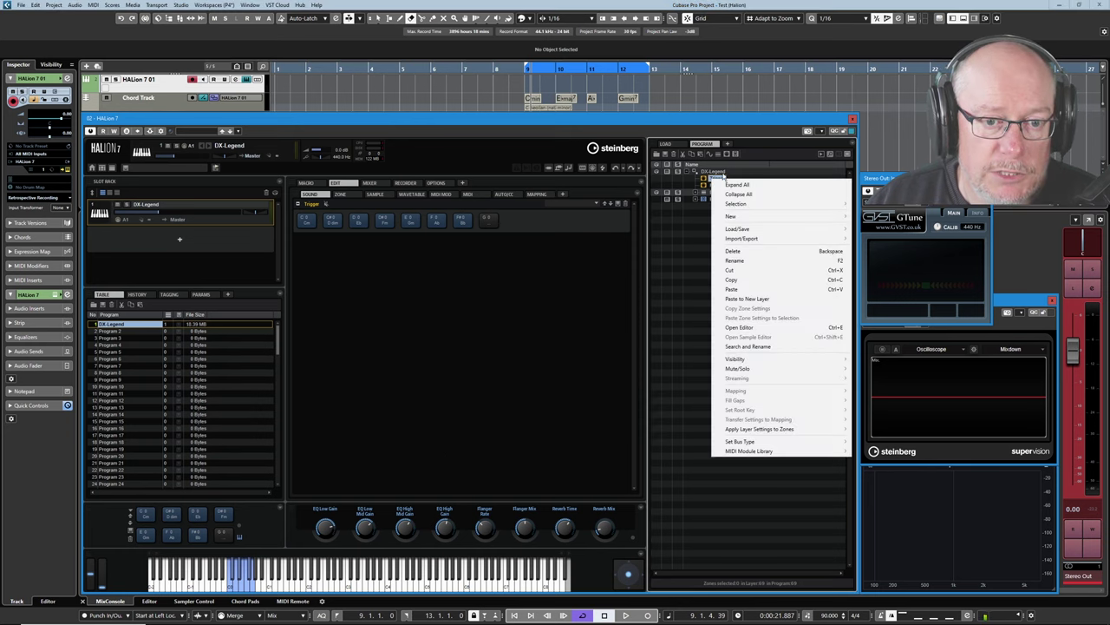
click(747, 258)
key(End)
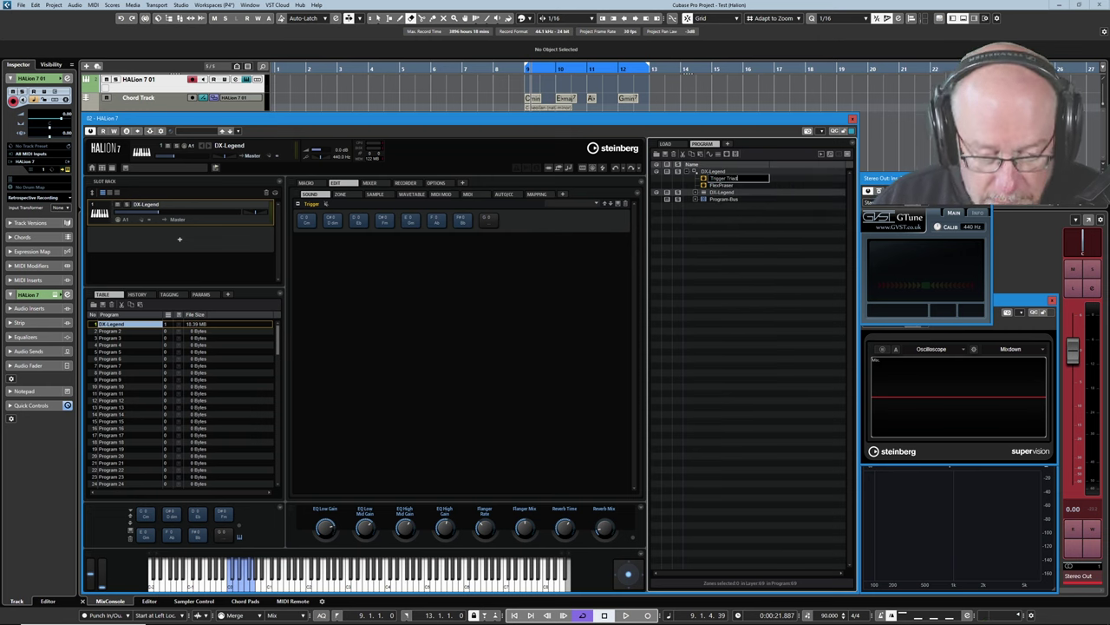
key(Return)
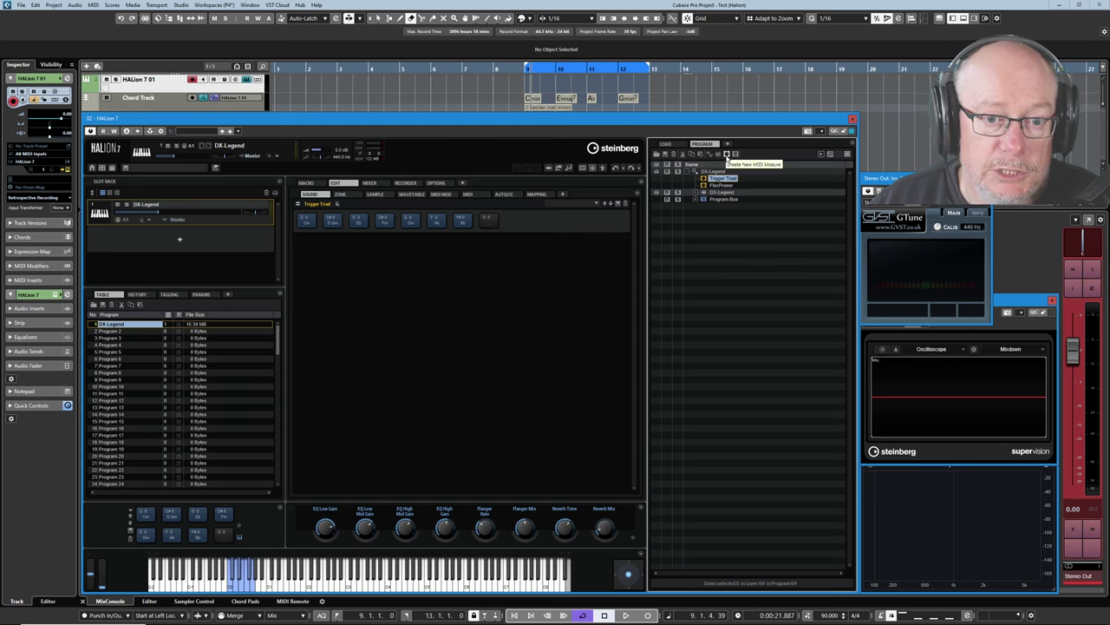
Add a Trigger Pads module from the Player category and rename it 'Trigger 7ths'.
click(727, 156)
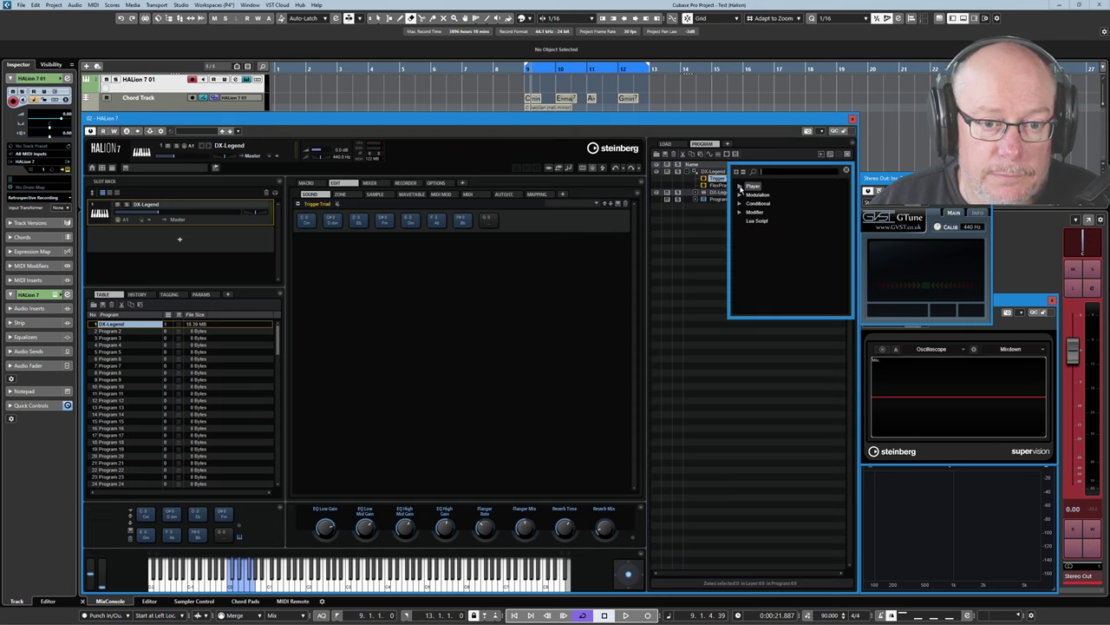
click(740, 186)
click(763, 205)
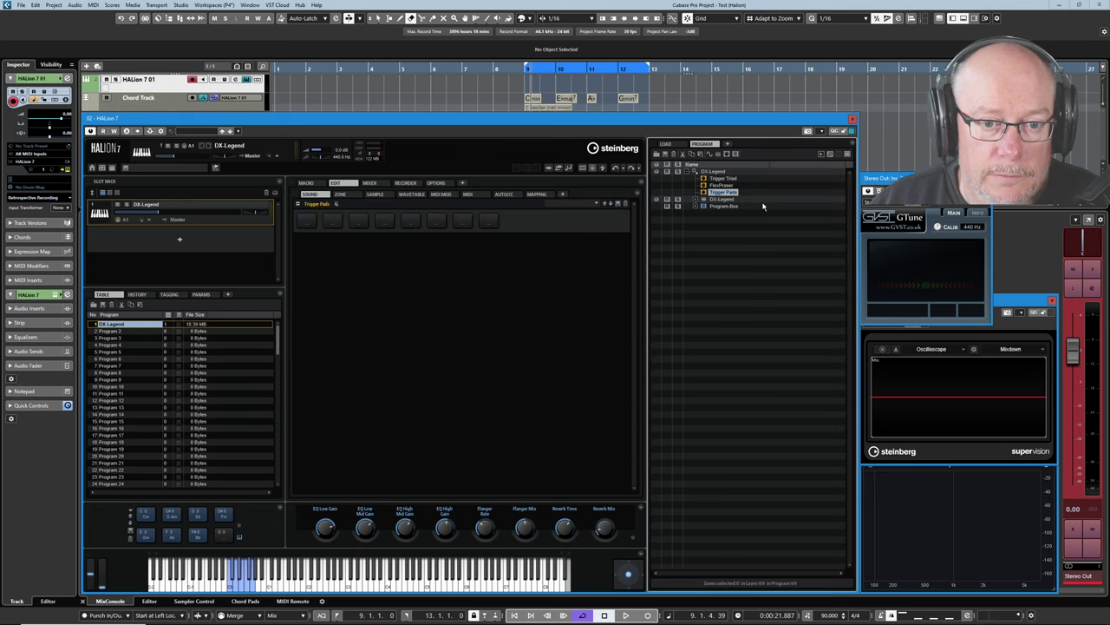
right_click(716, 193)
click(747, 276)
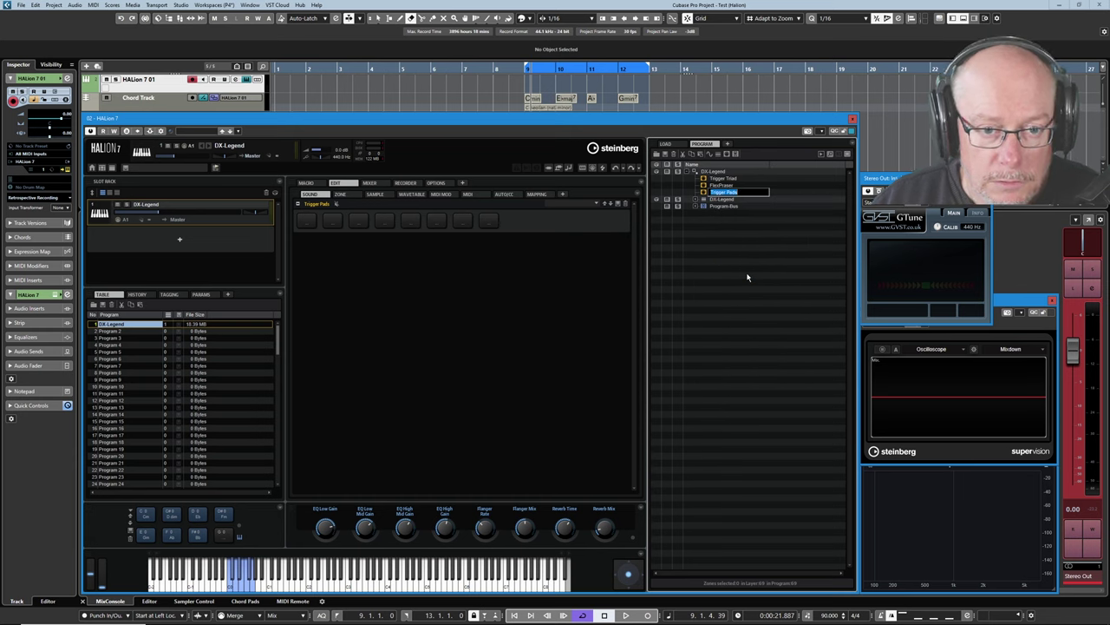
key(End)
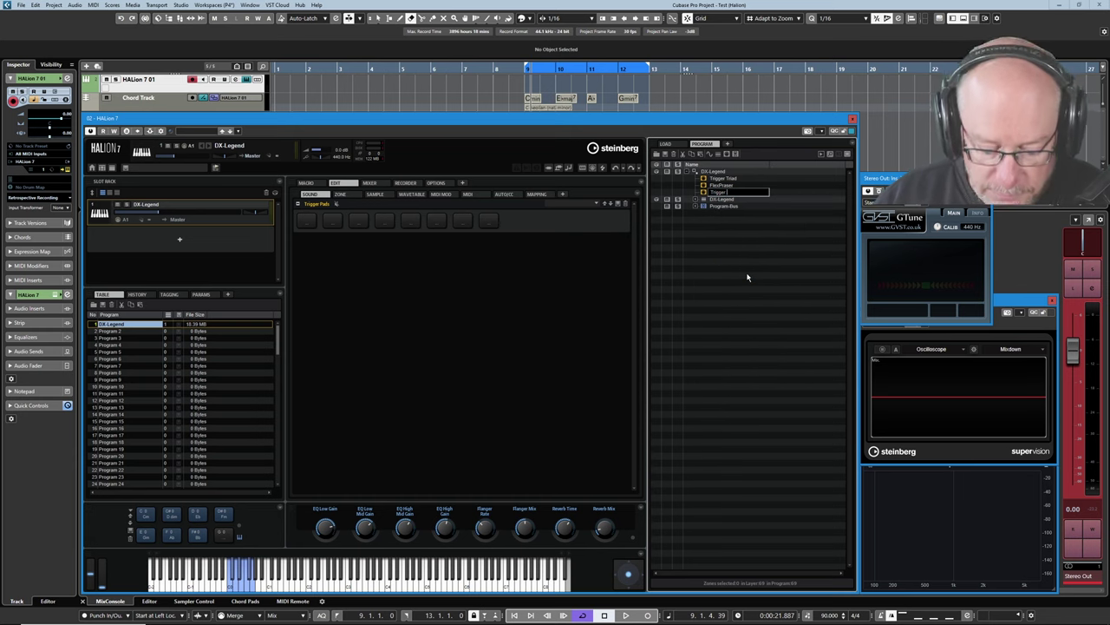
key(Return)
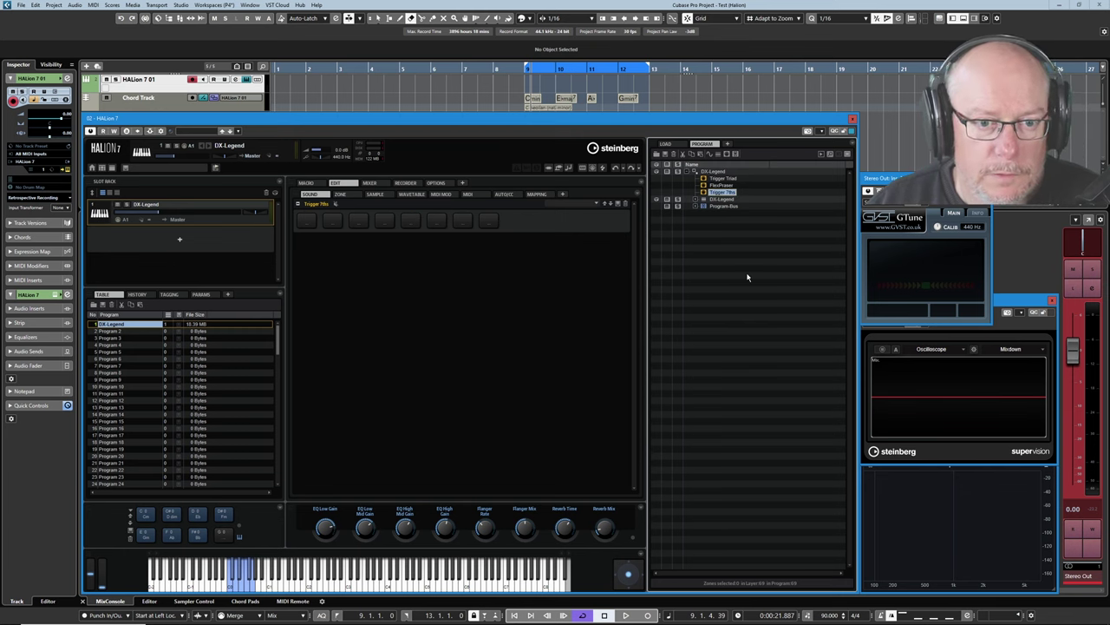
Learn trigger notes from the keyboard for the Trigger 7ths pads.
right_click(331, 222)
click(364, 235)
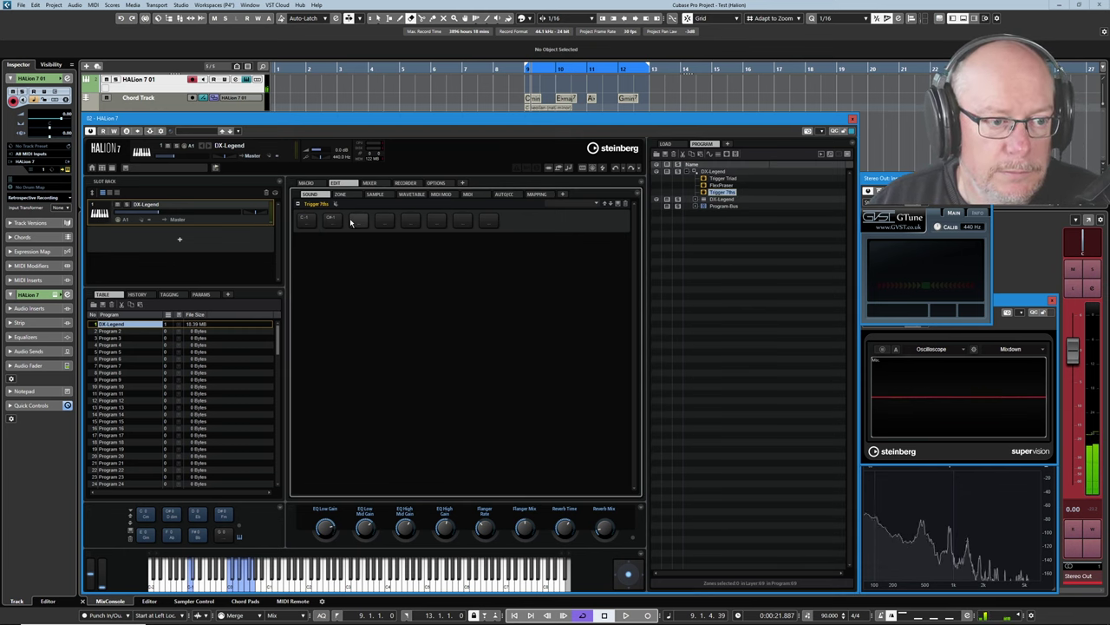
right_click(350, 218)
click(388, 236)
Snapshot the held seventh chord onto pad 1, then audition pads 1 and 3.
right_click(306, 219)
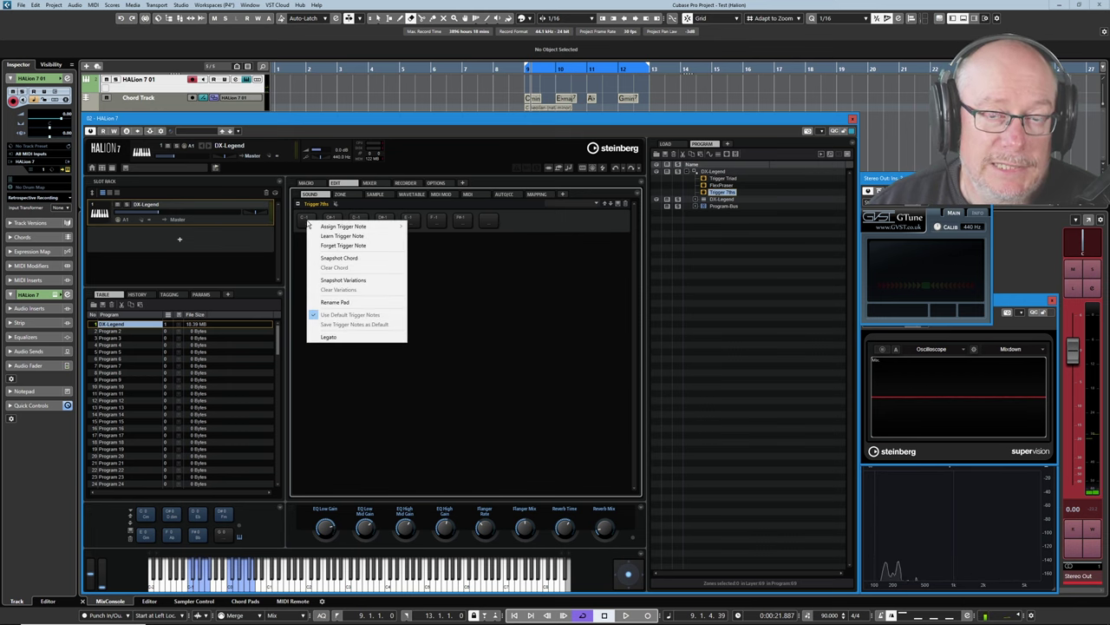
click(337, 258)
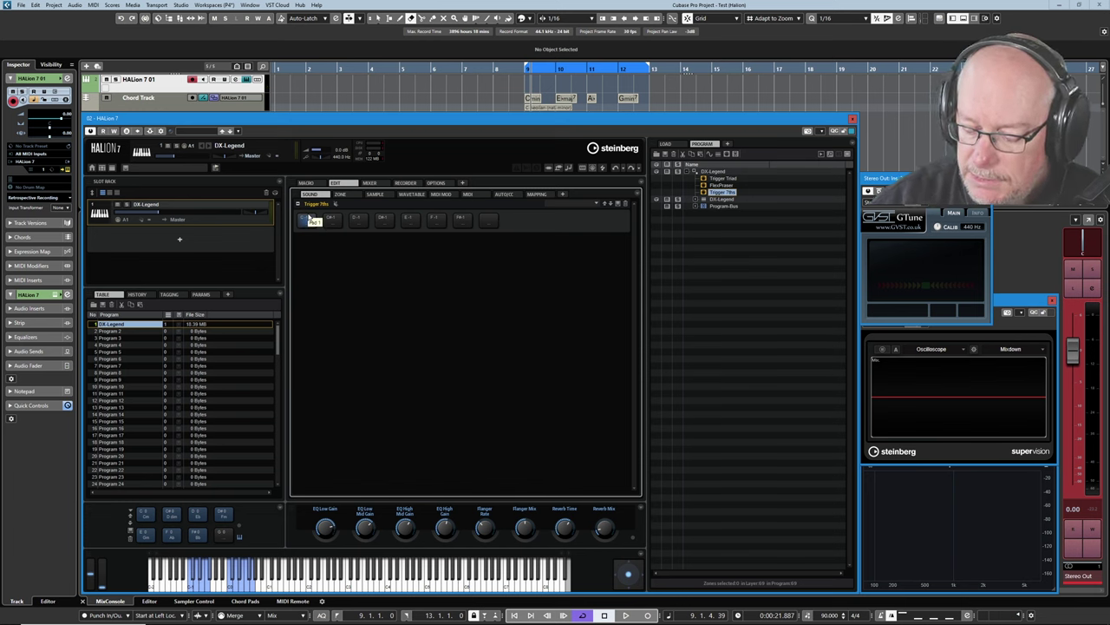
click(309, 218)
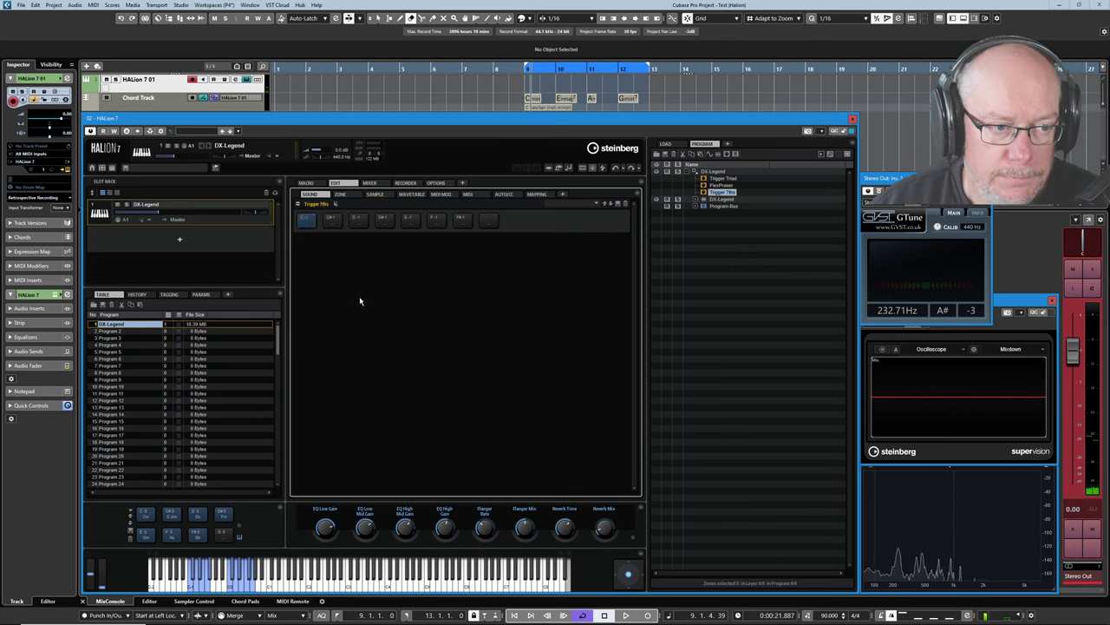
click(308, 224)
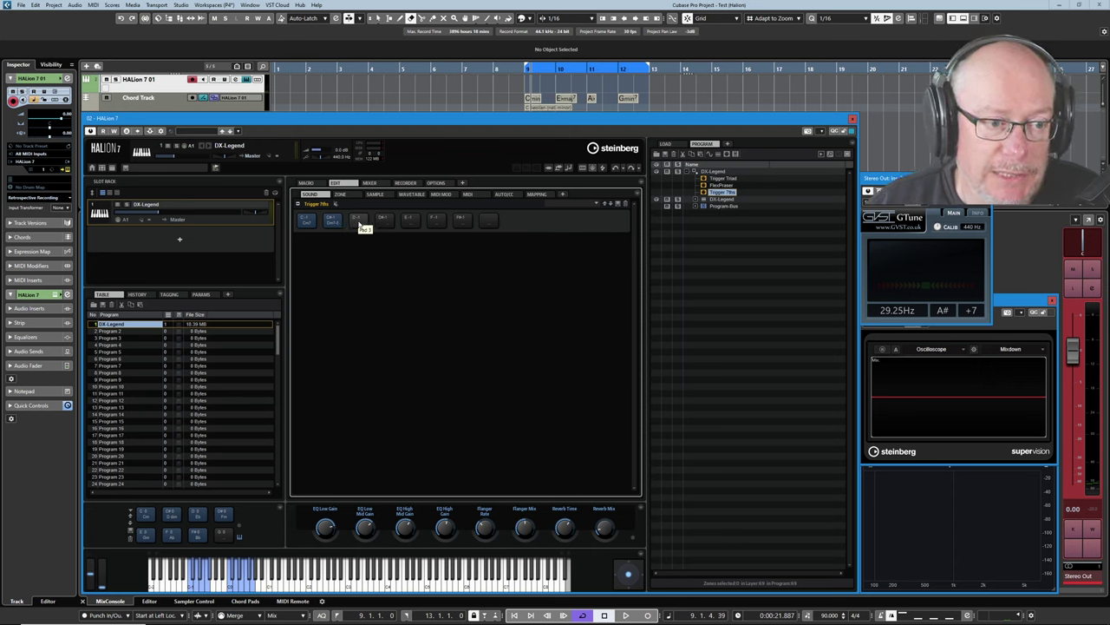
click(465, 375)
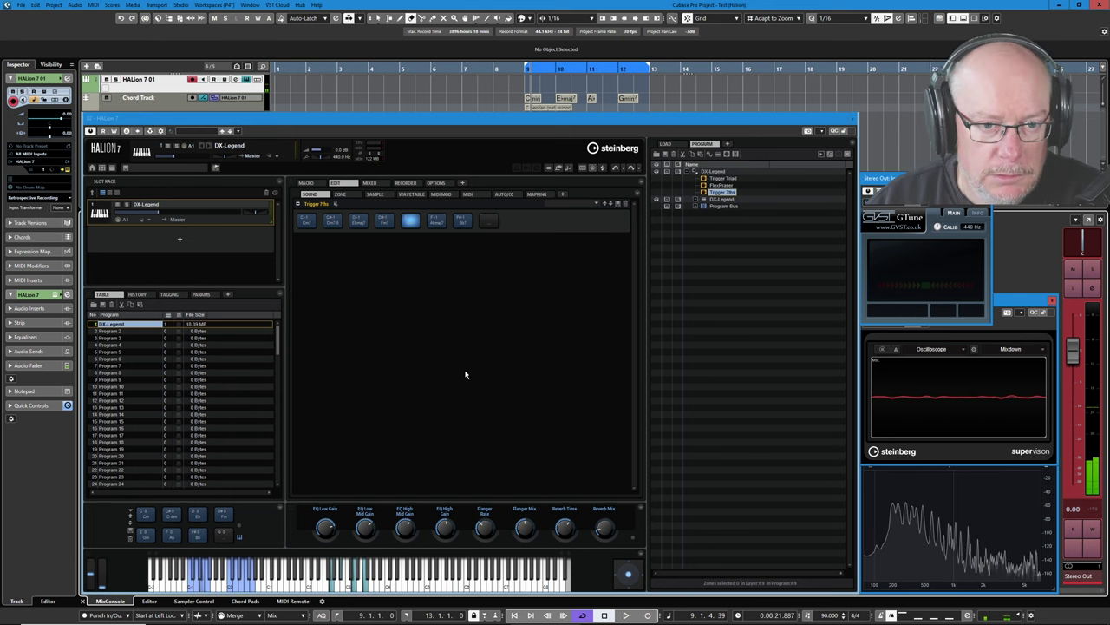
Select Trigger Triad in the Program Tree to display its triad pads.
click(724, 180)
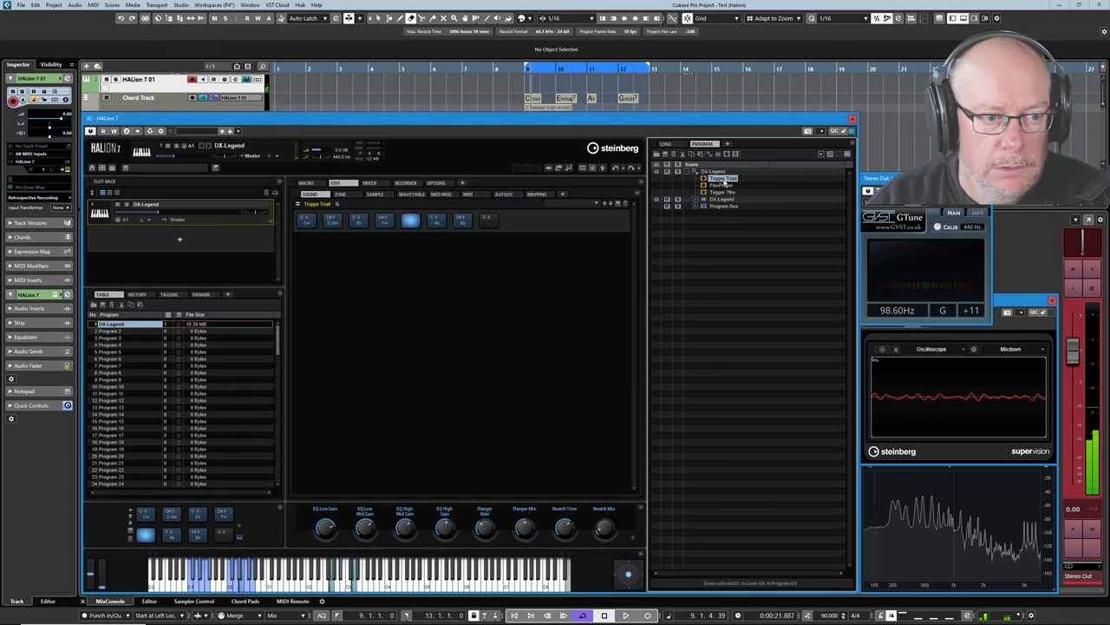